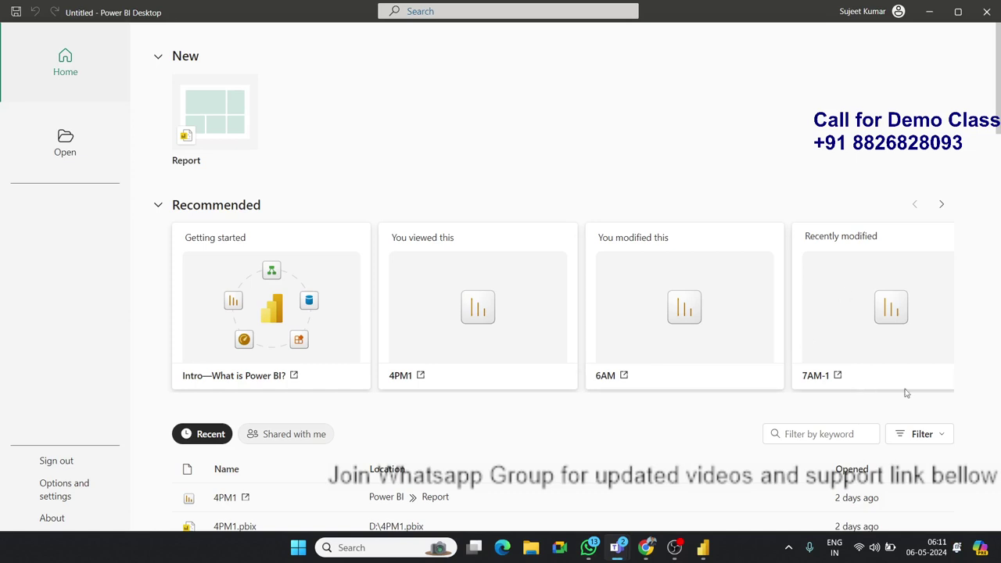
# Start a blank report and load Sheet1 (9,681 rows) from the BI-Table Excel workbook.
pyautogui.click(223, 123)
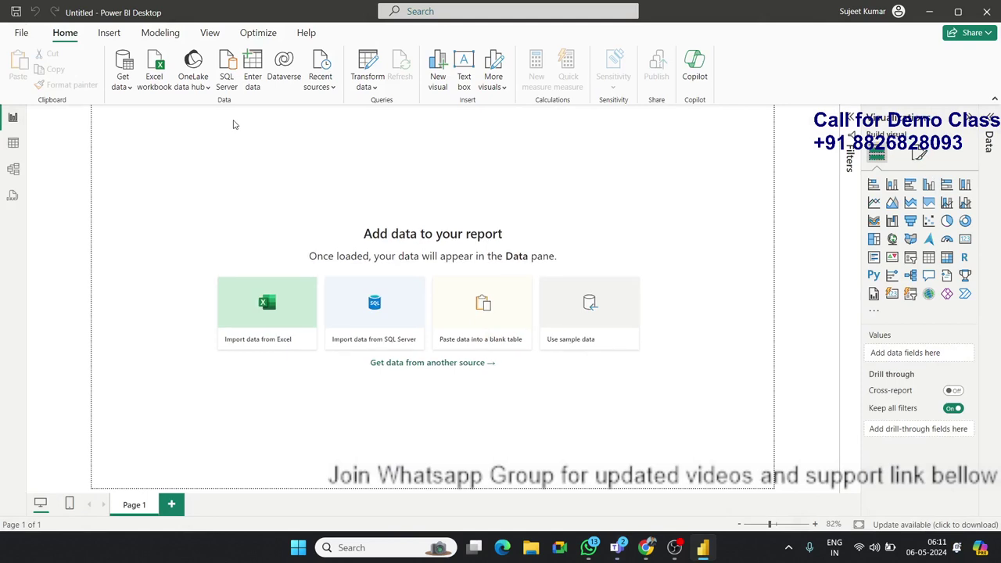
pyautogui.click(262, 305)
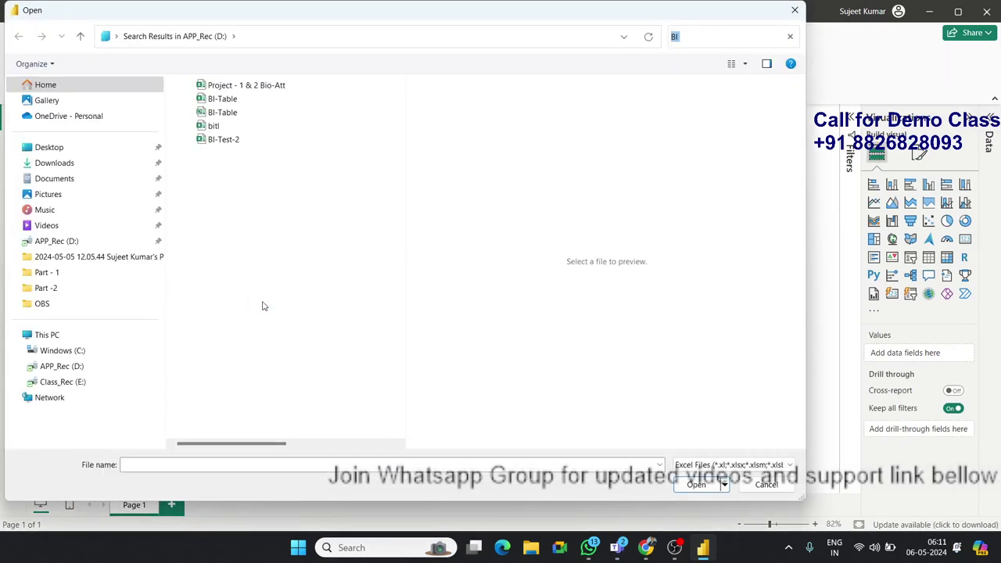
pyautogui.click(226, 102)
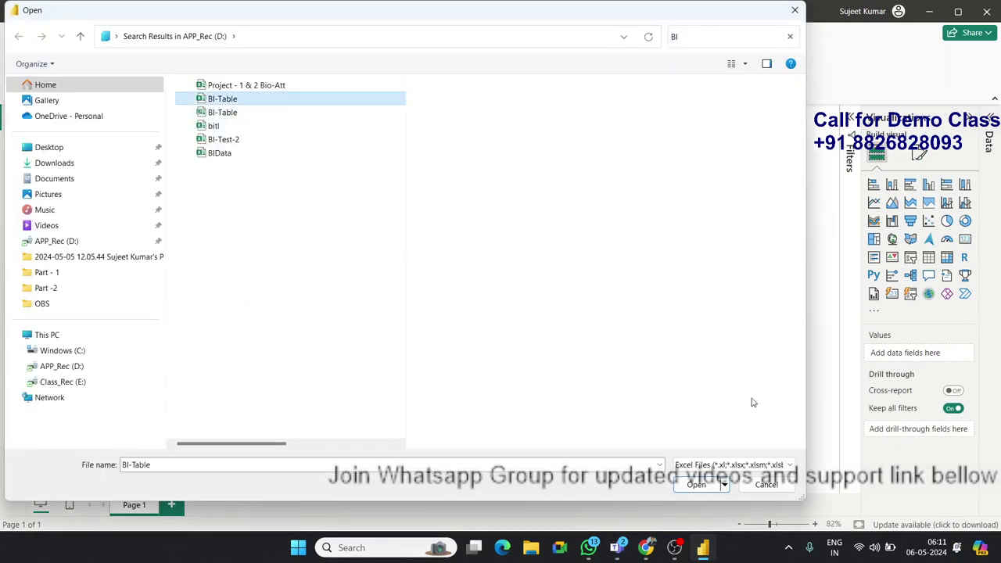
pyautogui.click(703, 484)
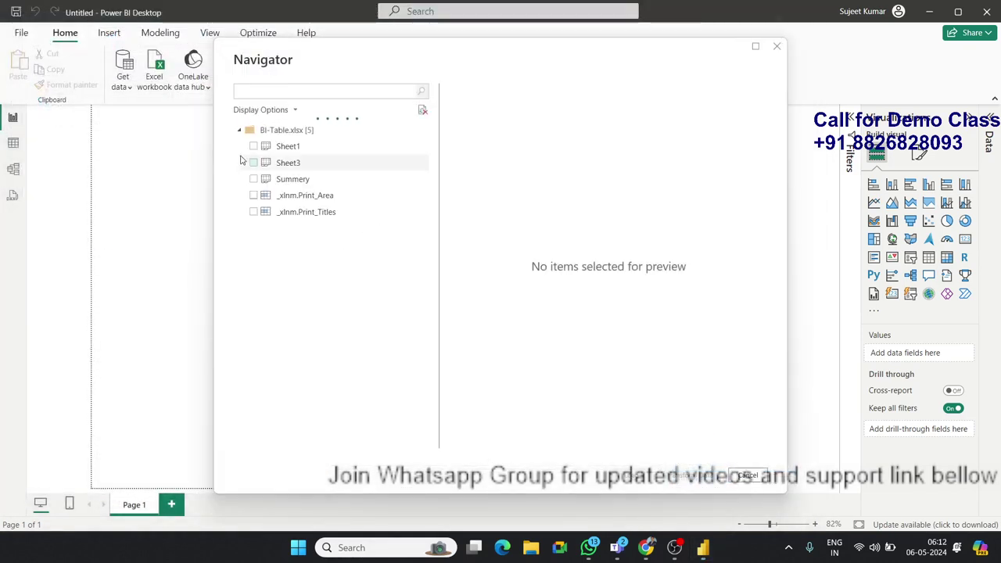
pyautogui.click(244, 151)
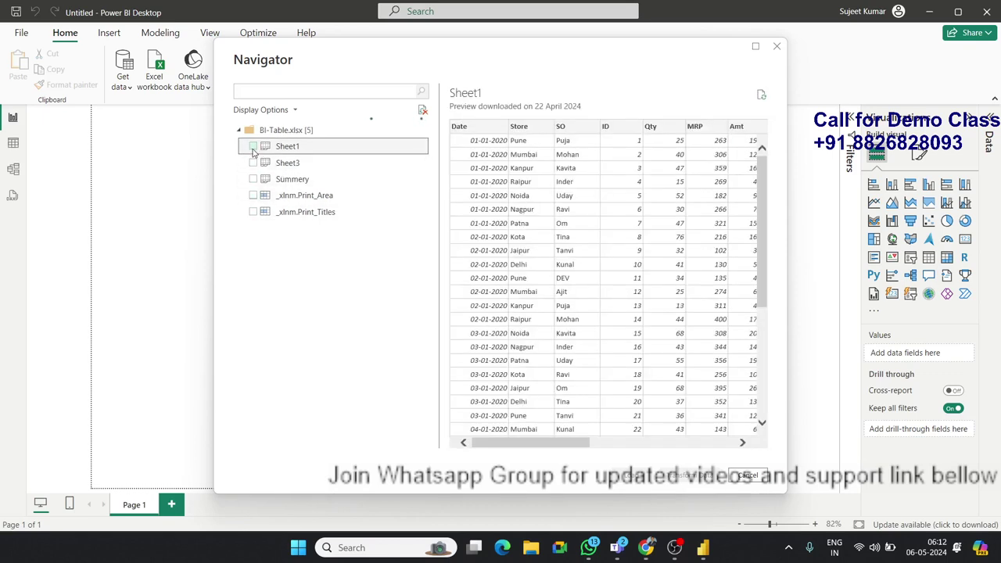
pyautogui.click(252, 149)
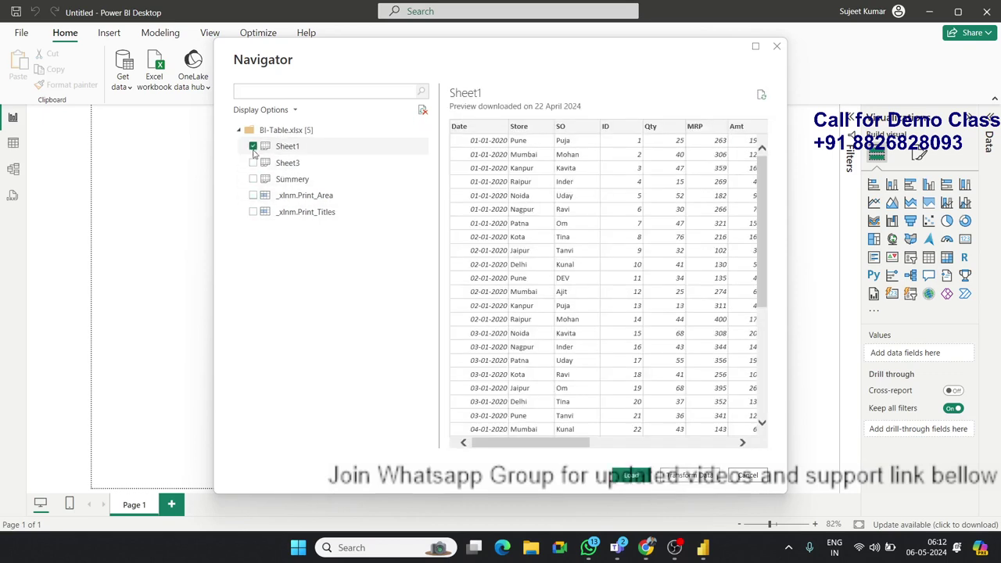
pyautogui.click(630, 476)
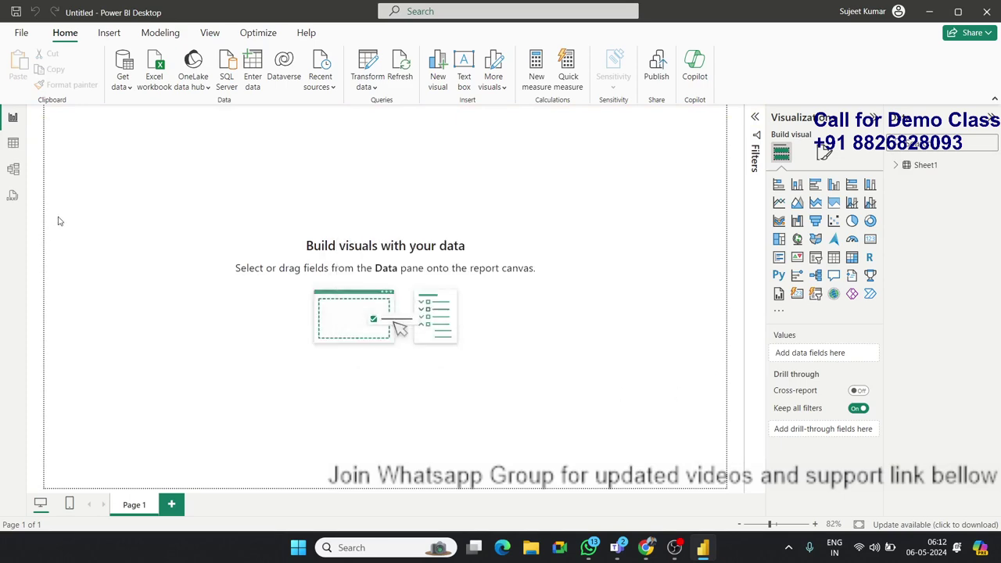
pyautogui.click(13, 146)
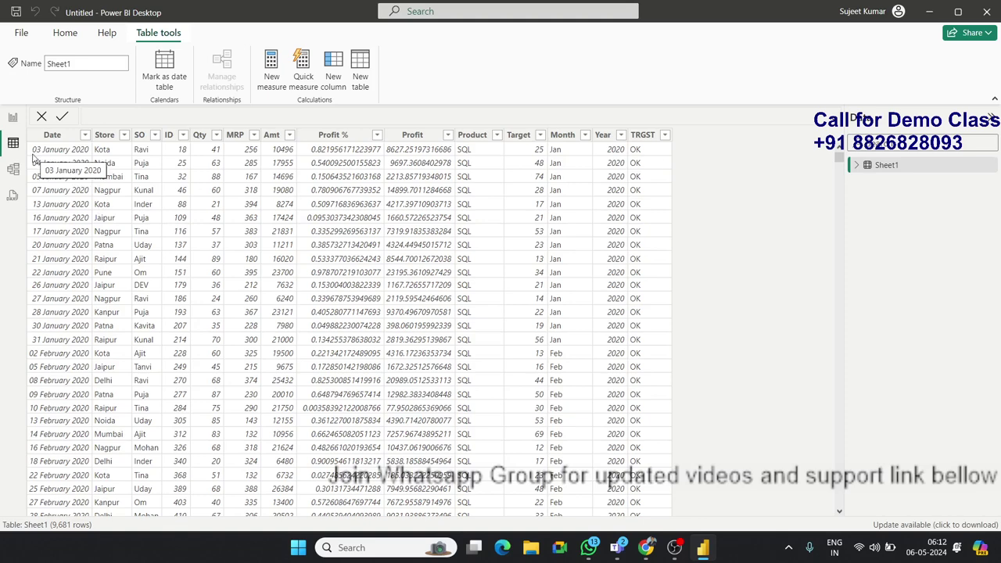
pyautogui.click(12, 117)
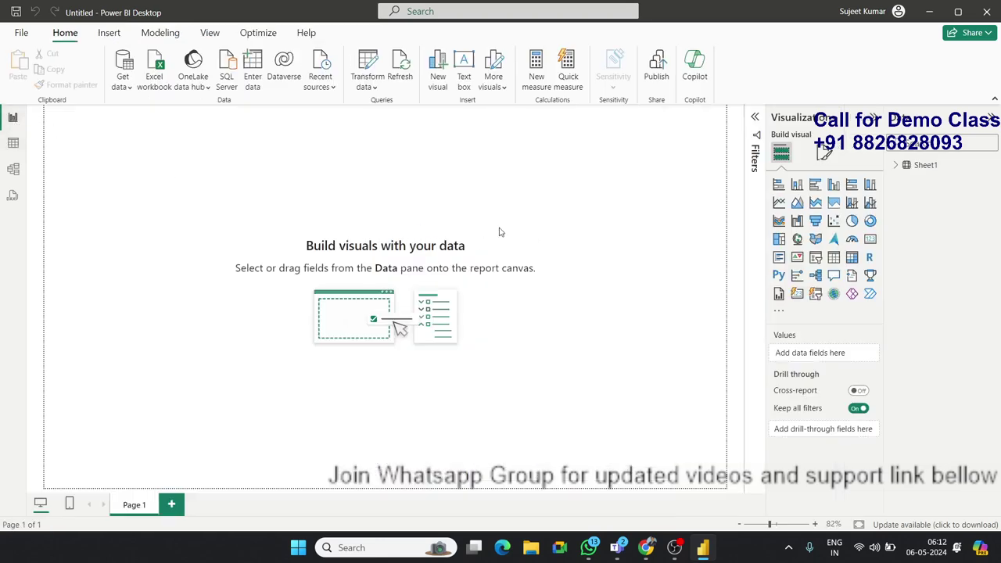
# Add a table visual with Product, Qty, Amt and Profit columns from Sheet1.
pyautogui.click(895, 165)
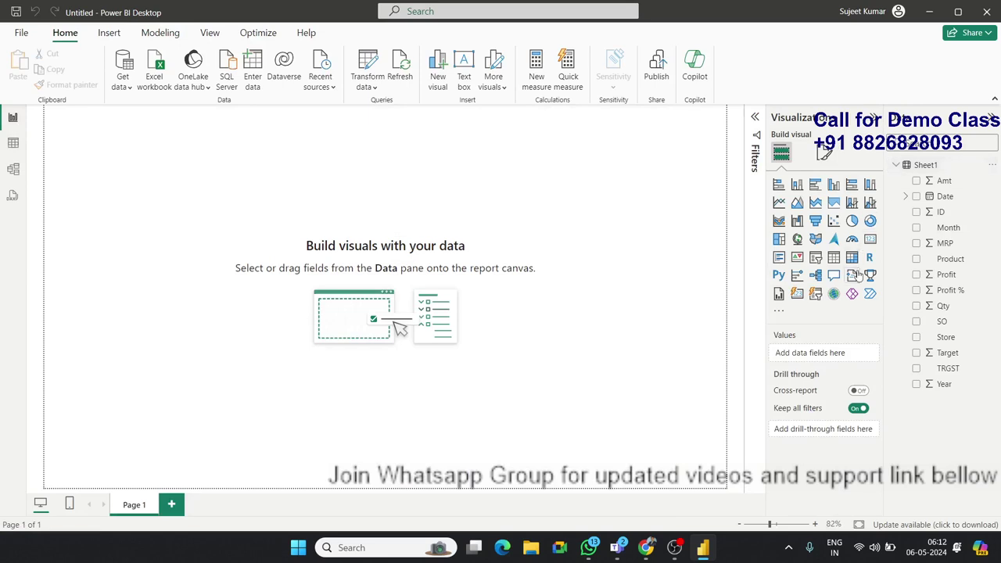
pyautogui.click(834, 258)
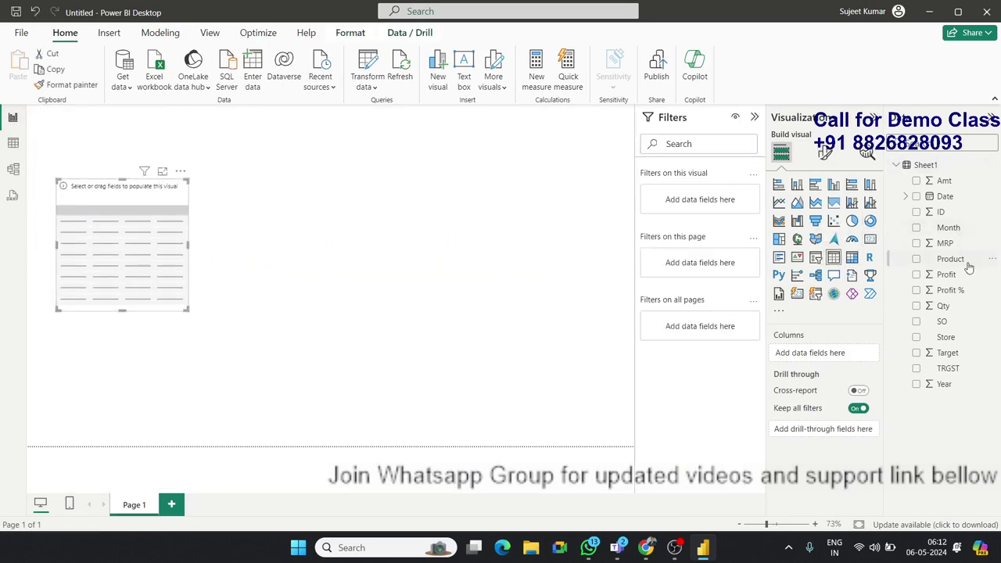
pyautogui.moveTo(950, 260); pyautogui.dragTo(134, 269)
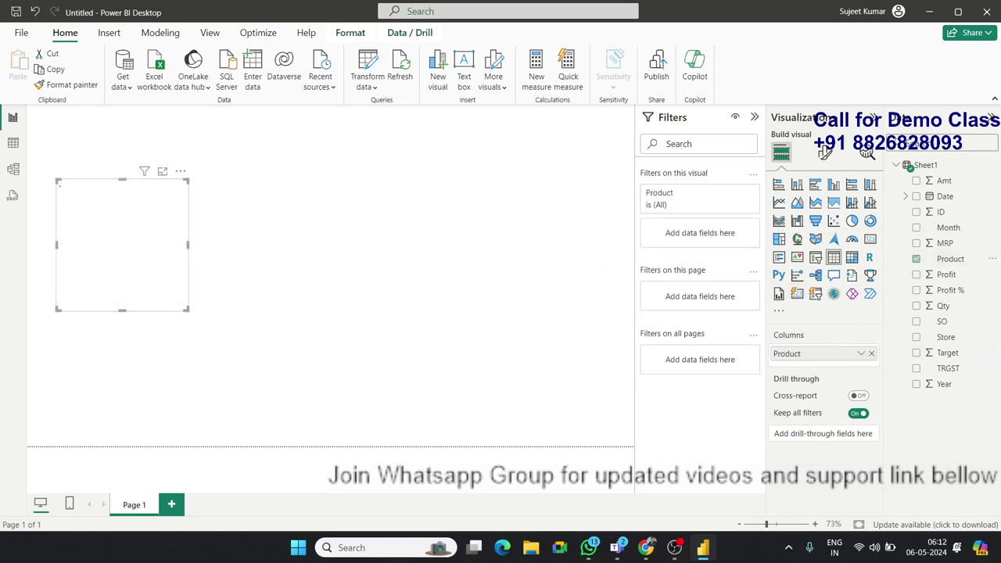
pyautogui.moveTo(944, 306)
pyautogui.mouseDown()
pyautogui.moveTo(180, 283)
pyautogui.moveTo(237, 312)
pyautogui.mouseUp()
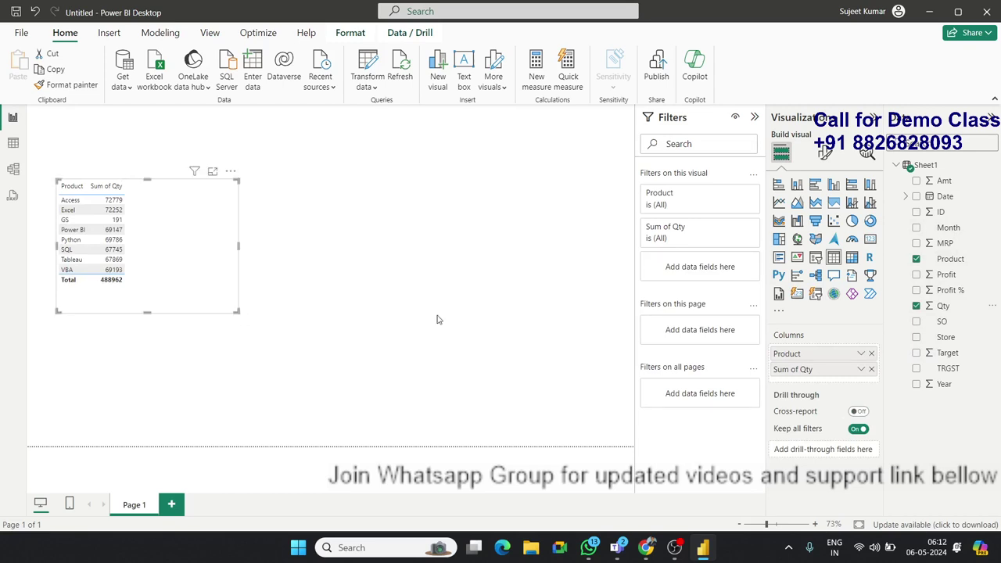
pyautogui.moveTo(944, 180); pyautogui.dragTo(181, 280)
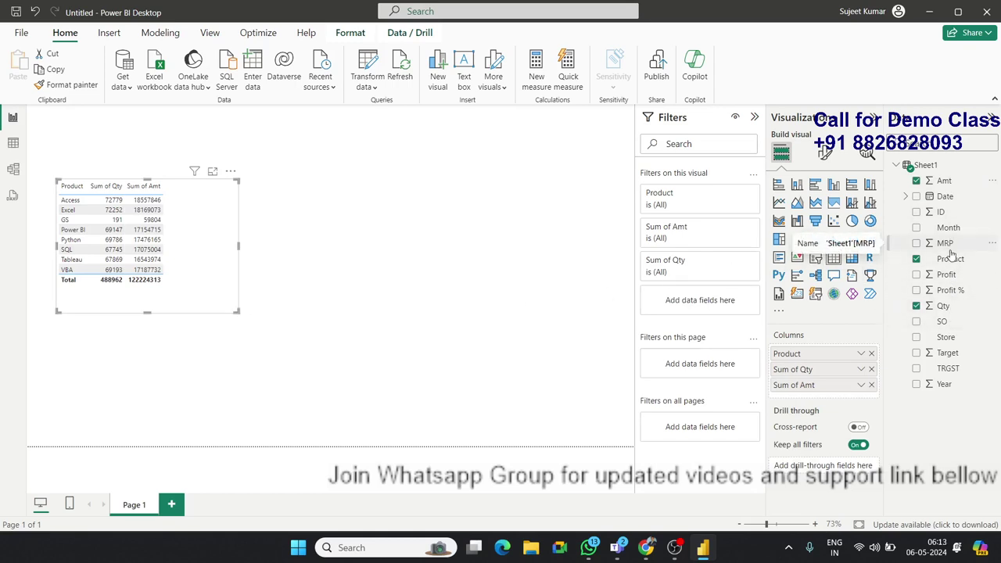
pyautogui.moveTo(947, 274); pyautogui.dragTo(195, 271)
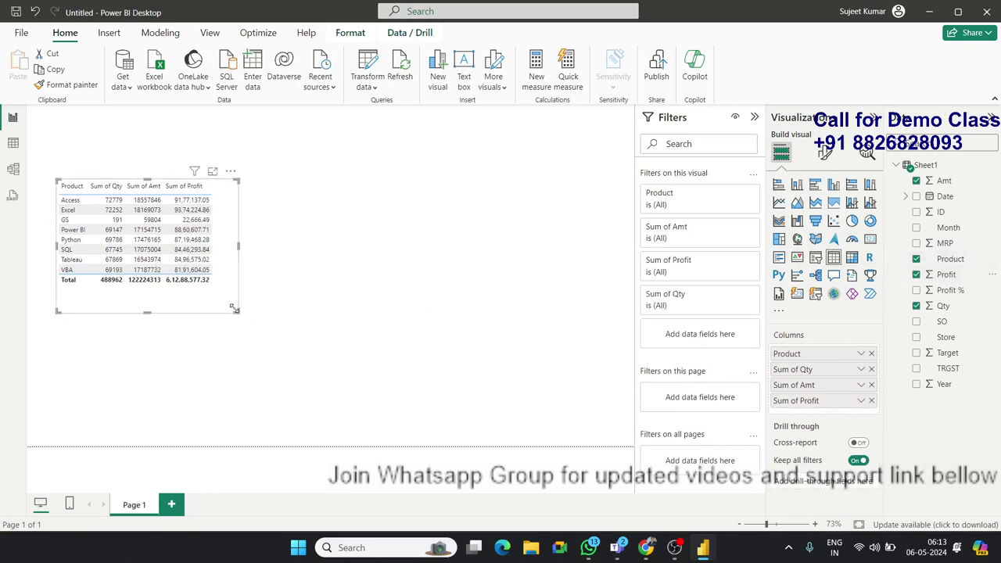
# Widen the table, move it slightly lower, then shrink it to fit its contents.
pyautogui.moveTo(238, 310); pyautogui.dragTo(276, 313)
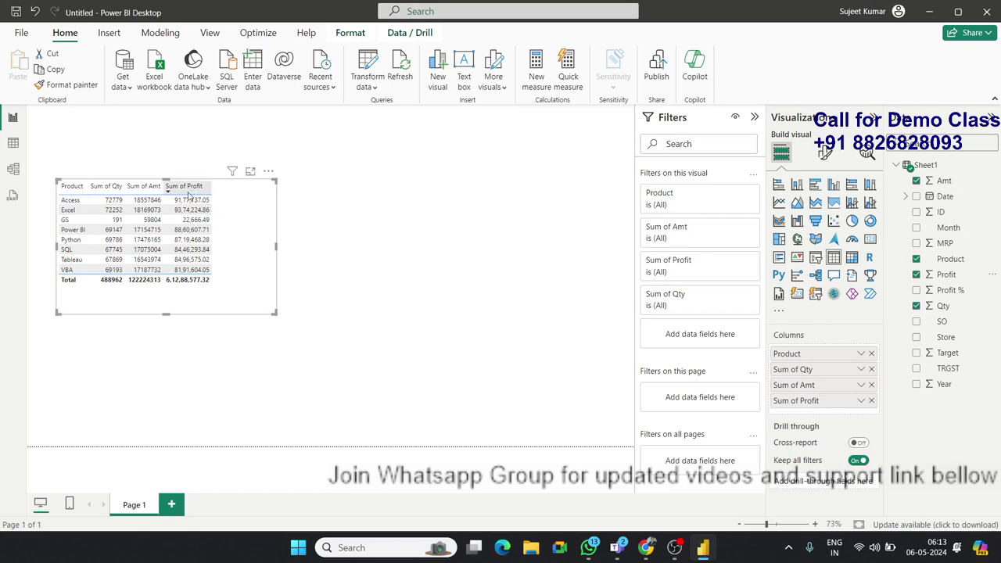
pyautogui.moveTo(188, 196); pyautogui.dragTo(190, 211)
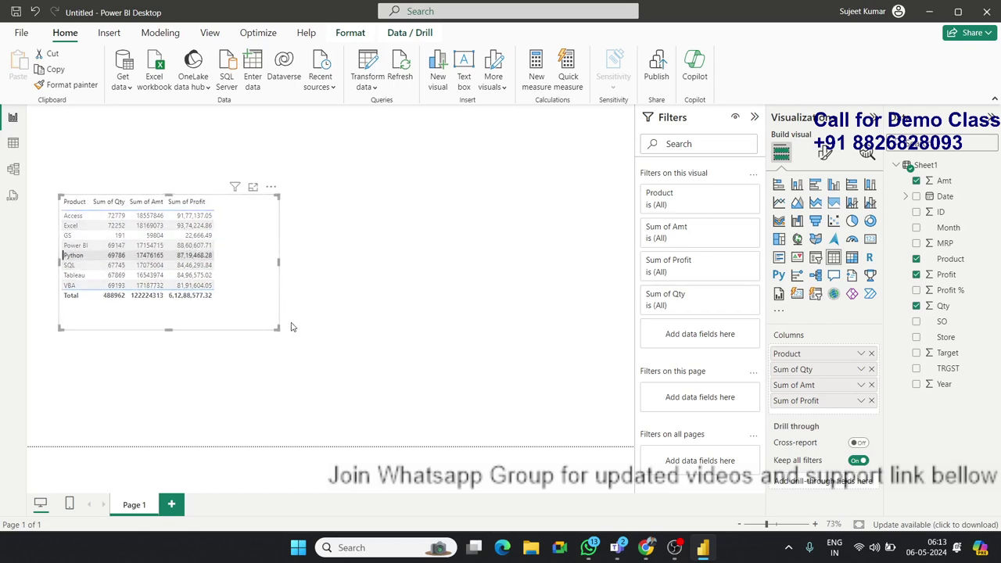
pyautogui.moveTo(275, 327); pyautogui.dragTo(227, 313)
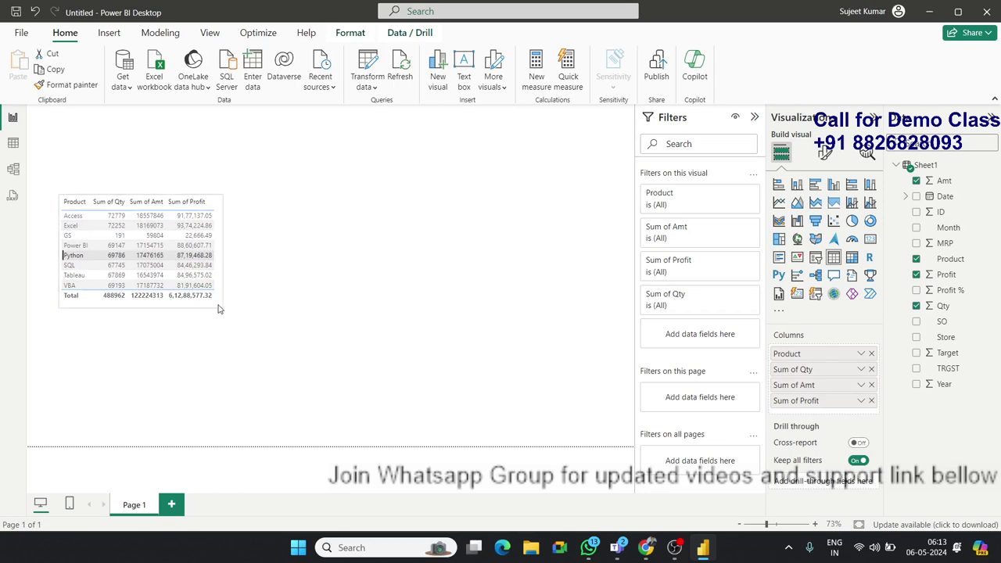
# Move the Product table lower on the page.
pyautogui.click(304, 291)
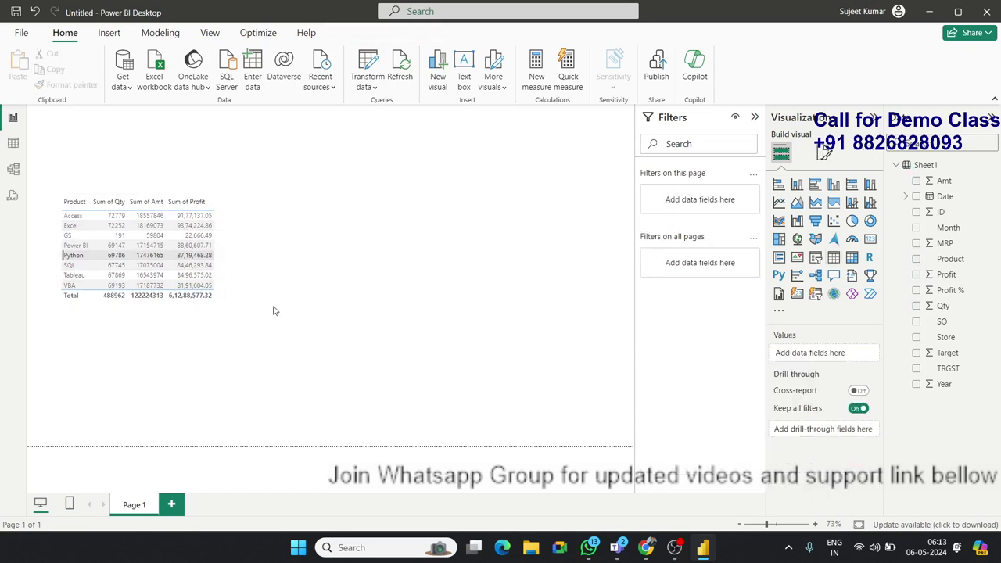
pyautogui.click(213, 308)
pyautogui.moveTo(213, 307); pyautogui.dragTo(224, 348)
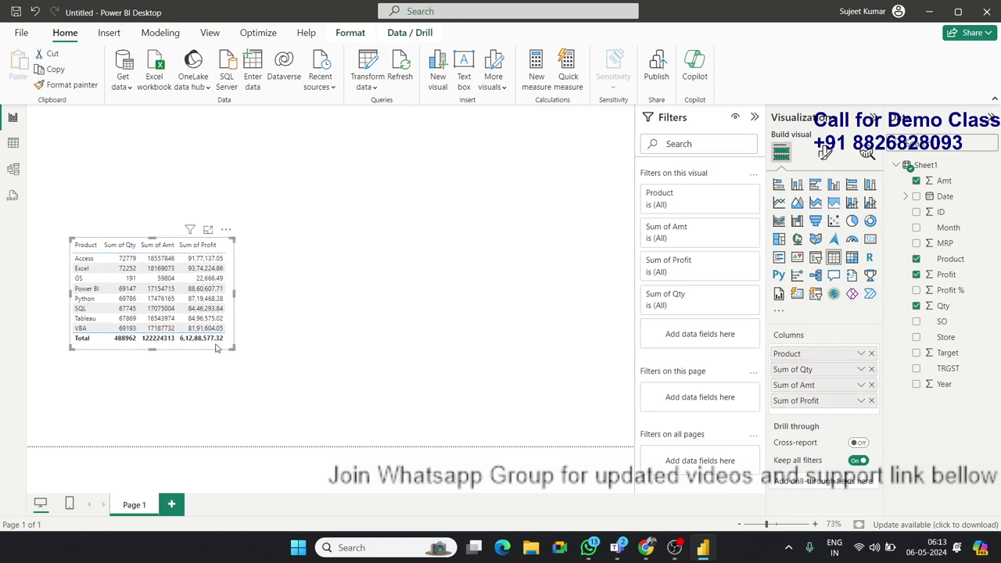
pyautogui.click(453, 199)
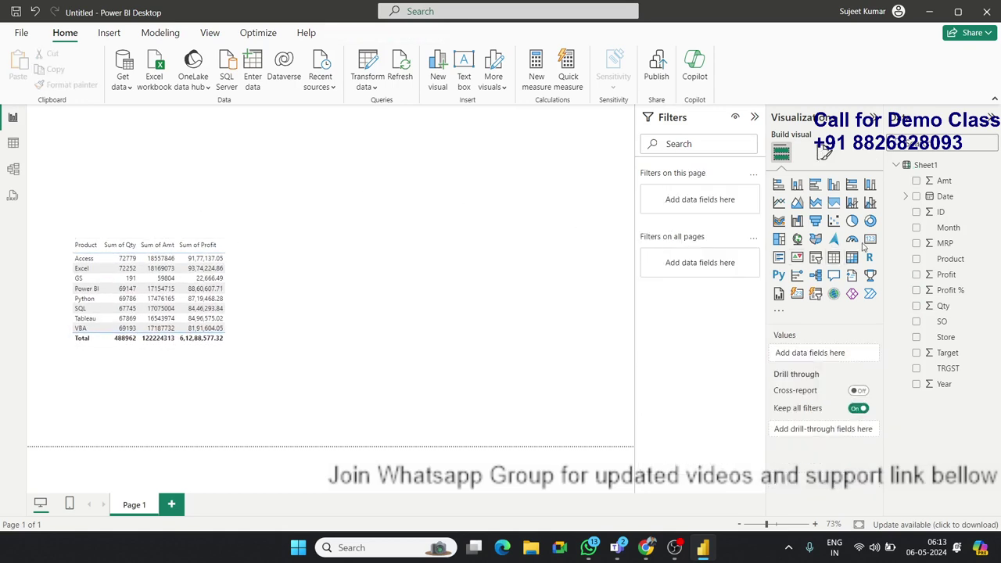
# Add three top-row cards showing total Qty (489K), Amt (122M) and Profit (61.29M).
pyautogui.click(869, 238)
pyautogui.moveTo(230, 221)
pyautogui.mouseDown()
pyautogui.moveTo(148, 184)
pyautogui.moveTo(105, 183)
pyautogui.mouseUp()
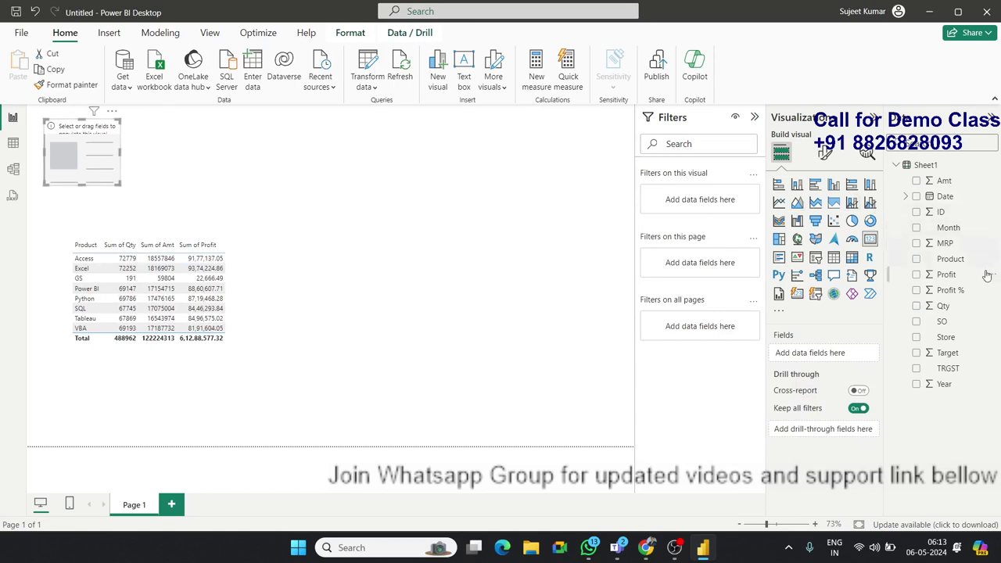
pyautogui.moveTo(943, 306)
pyautogui.mouseDown()
pyautogui.moveTo(844, 312)
pyautogui.moveTo(105, 173)
pyautogui.moveTo(131, 171)
pyautogui.mouseUp()
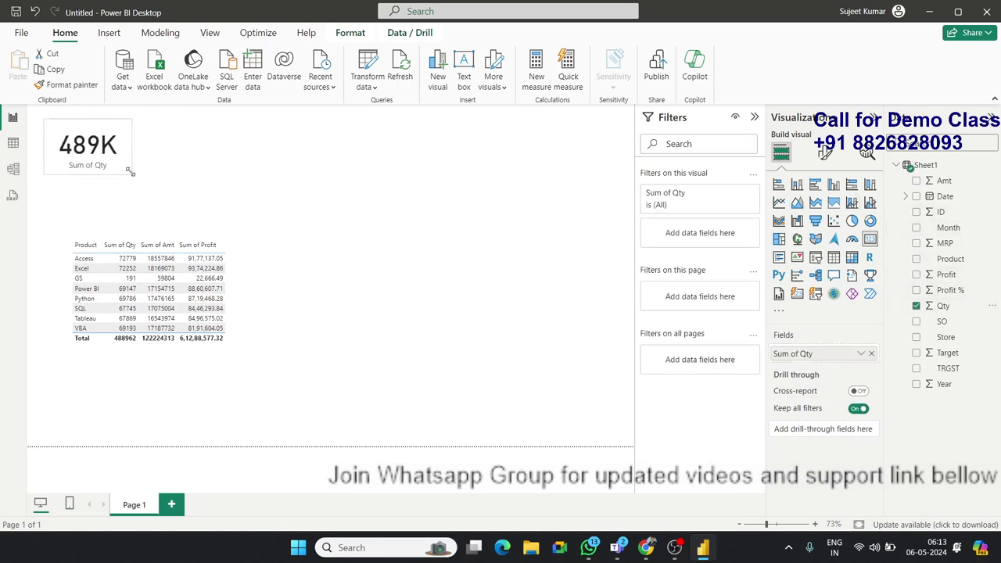
pyautogui.click(250, 176)
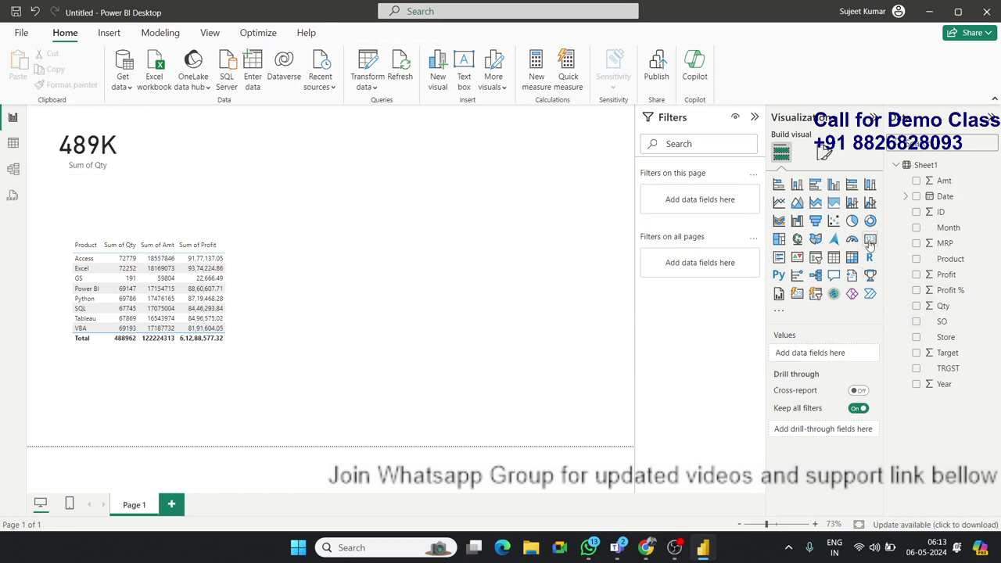
pyautogui.moveTo(869, 238)
pyautogui.mouseDown()
pyautogui.moveTo(186, 167)
pyautogui.moveTo(186, 180)
pyautogui.mouseUp()
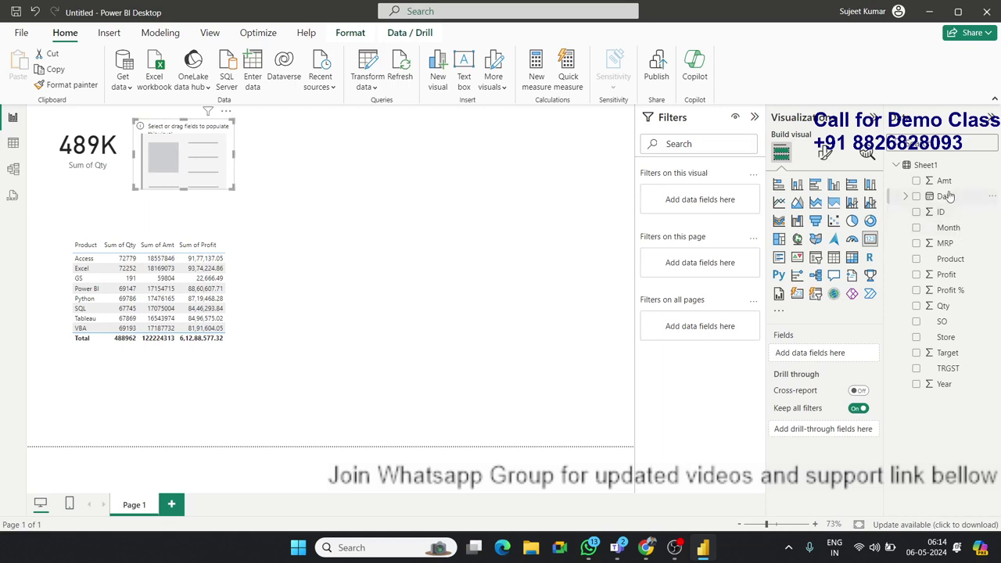
pyautogui.moveTo(944, 181); pyautogui.dragTo(199, 170)
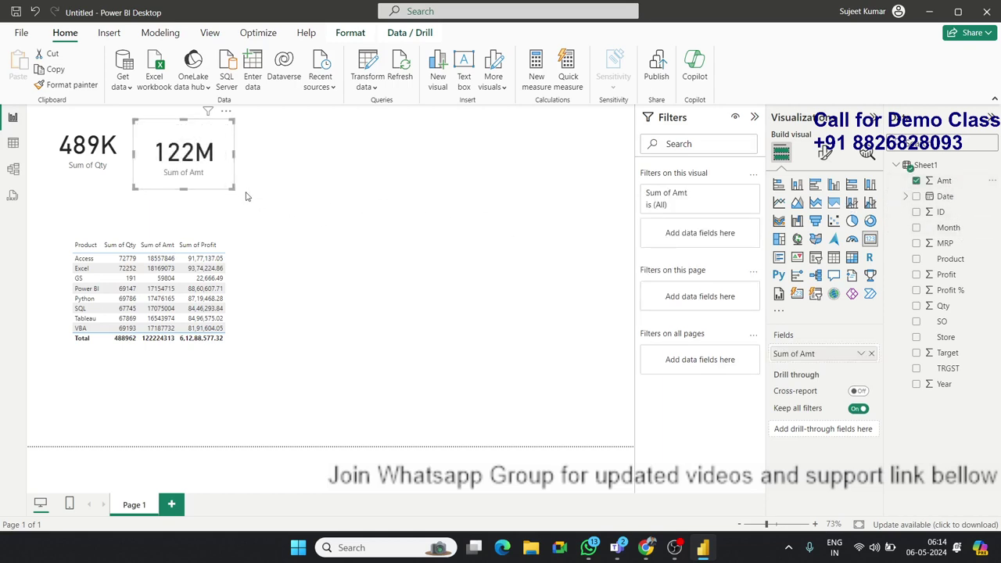
pyautogui.click(298, 198)
pyautogui.click(869, 238)
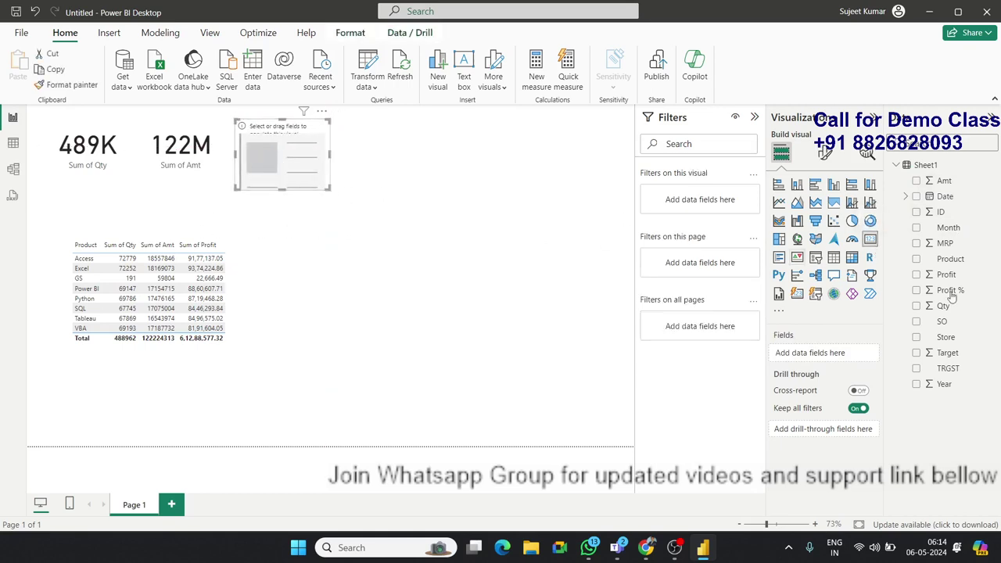
pyautogui.moveTo(946, 274)
pyautogui.mouseDown()
pyautogui.moveTo(312, 168)
pyautogui.moveTo(328, 173)
pyautogui.mouseUp()
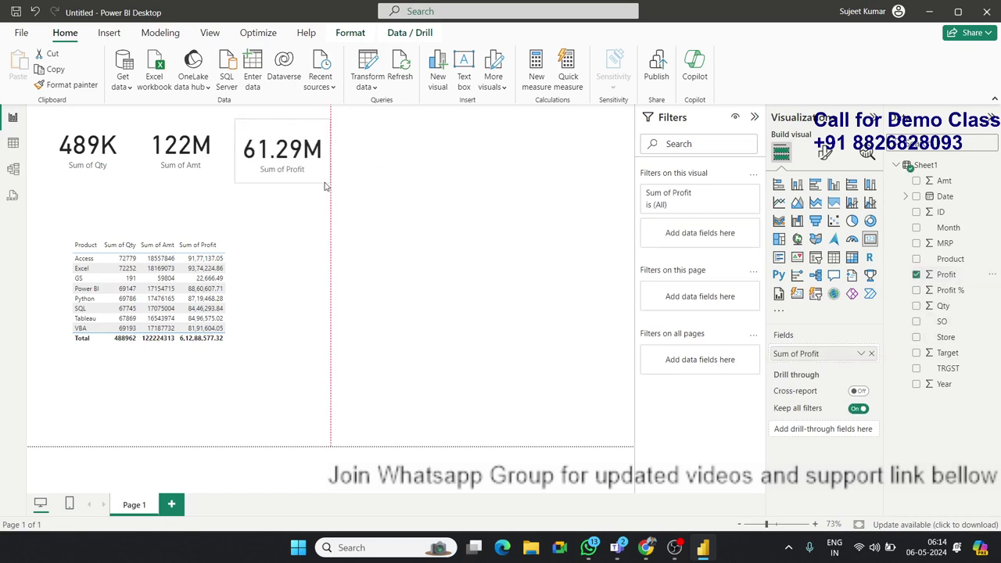
pyautogui.click(361, 213)
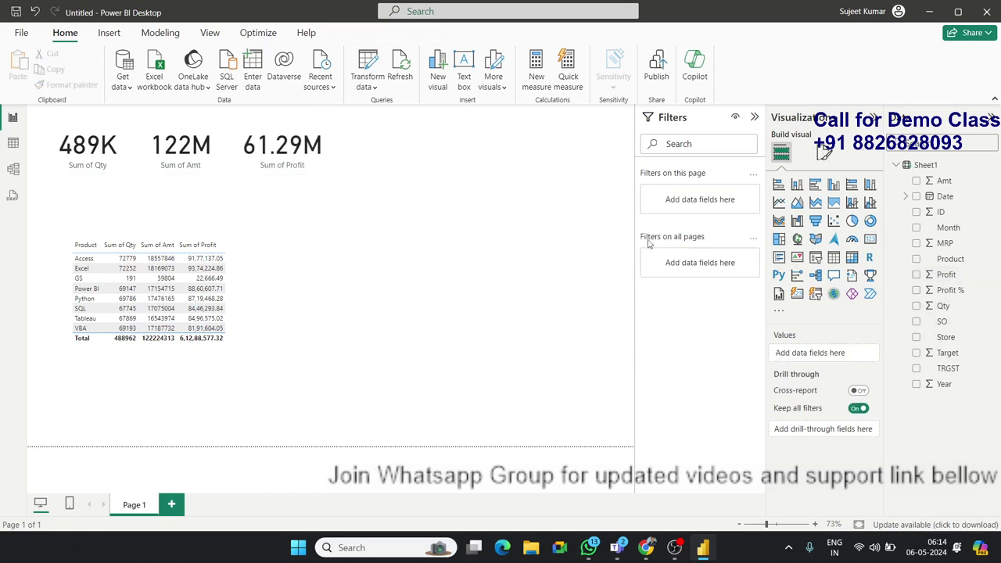
# Place an empty visual beside the Profit card, shrunk to card size.
pyautogui.click(869, 239)
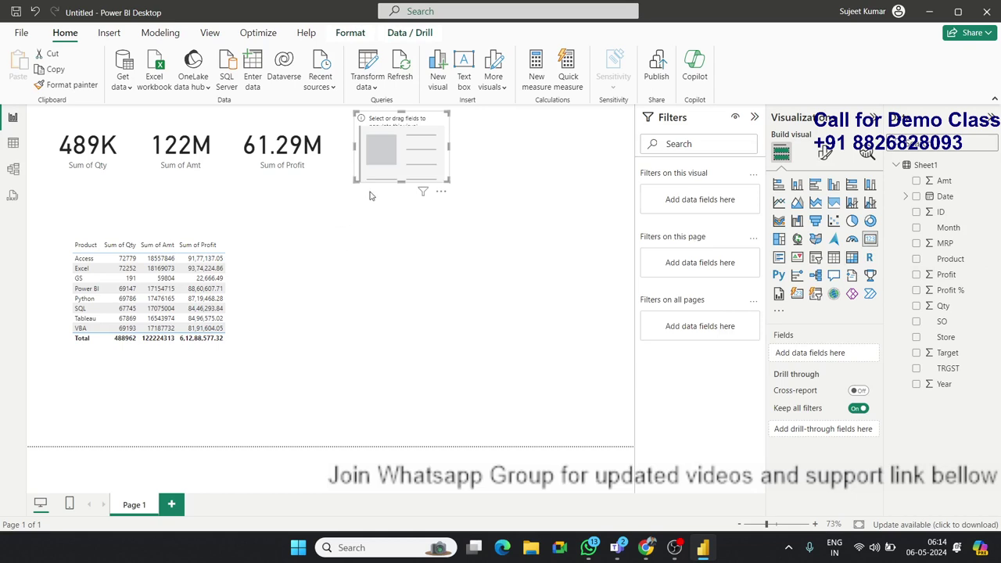
pyautogui.moveTo(384, 179); pyautogui.dragTo(362, 190)
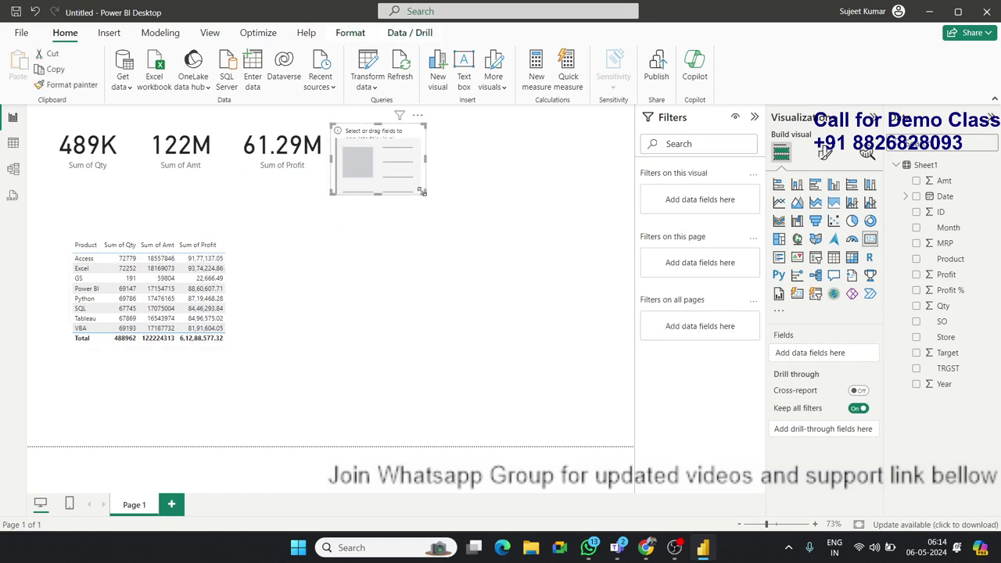
pyautogui.moveTo(426, 193); pyautogui.dragTo(423, 175)
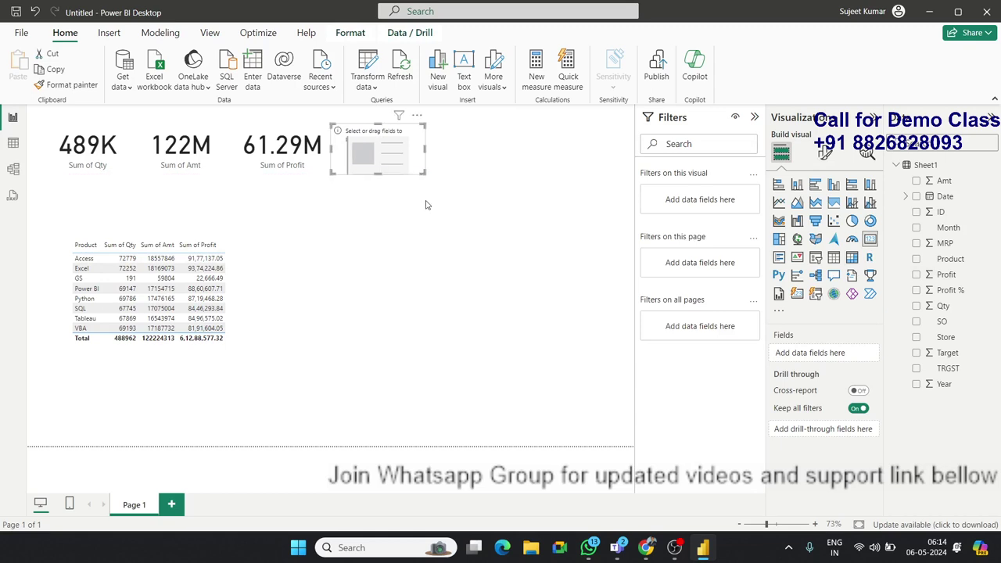
pyautogui.click(428, 205)
pyautogui.moveTo(35, 218); pyautogui.dragTo(358, 431)
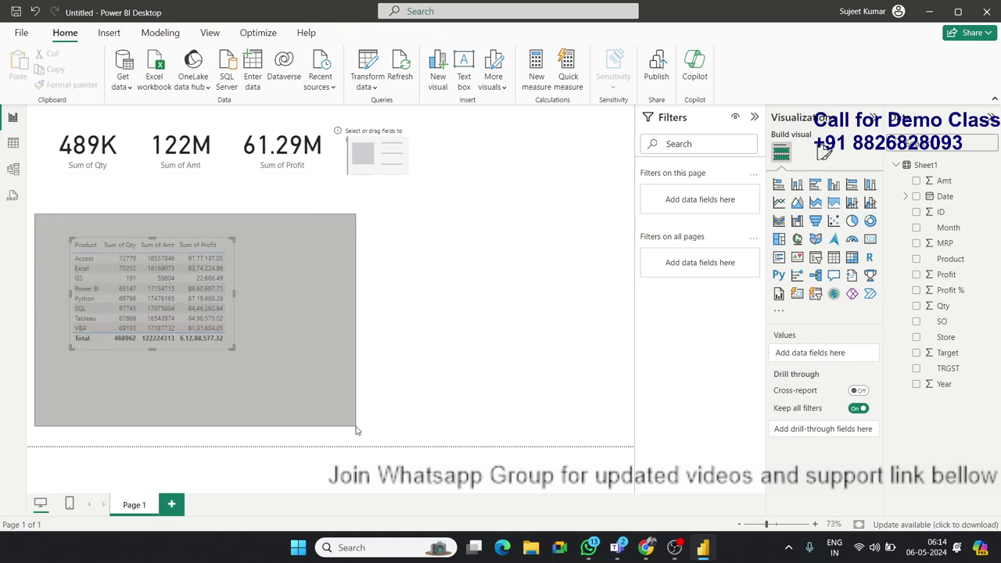
pyautogui.click(458, 340)
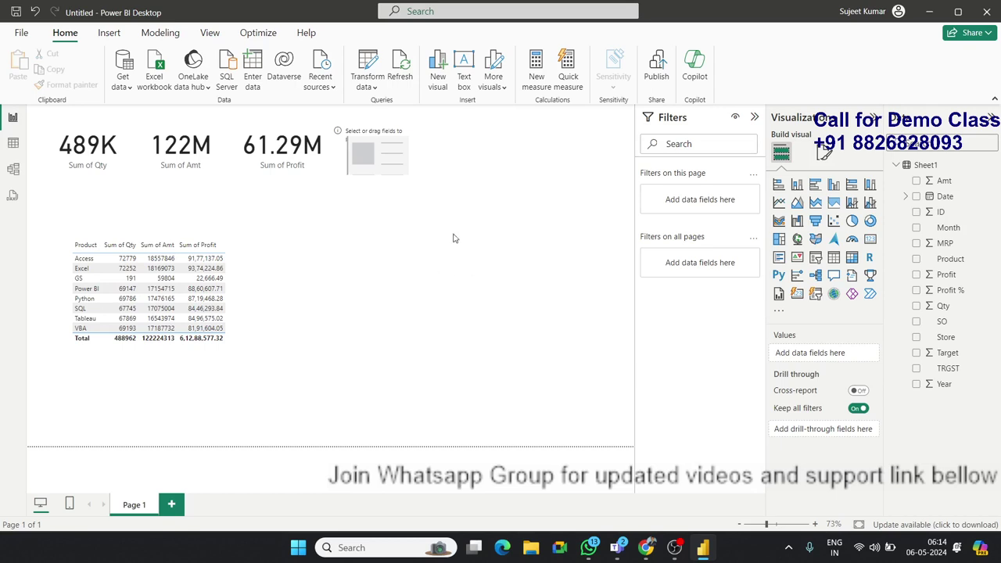
# Start a new measure and name it P_P_qty.
pyautogui.click(536, 76)
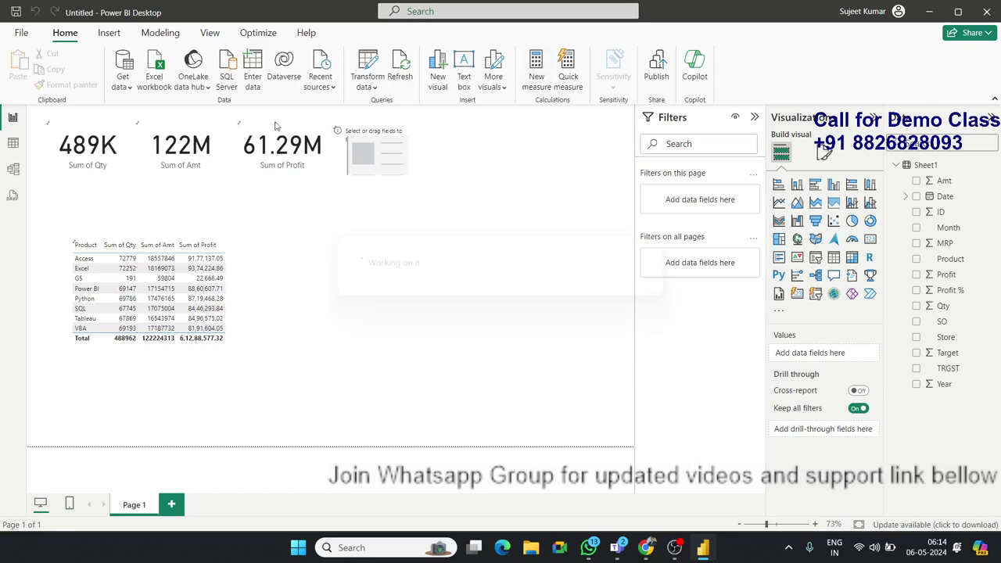
pyautogui.doubleClick(120, 114)
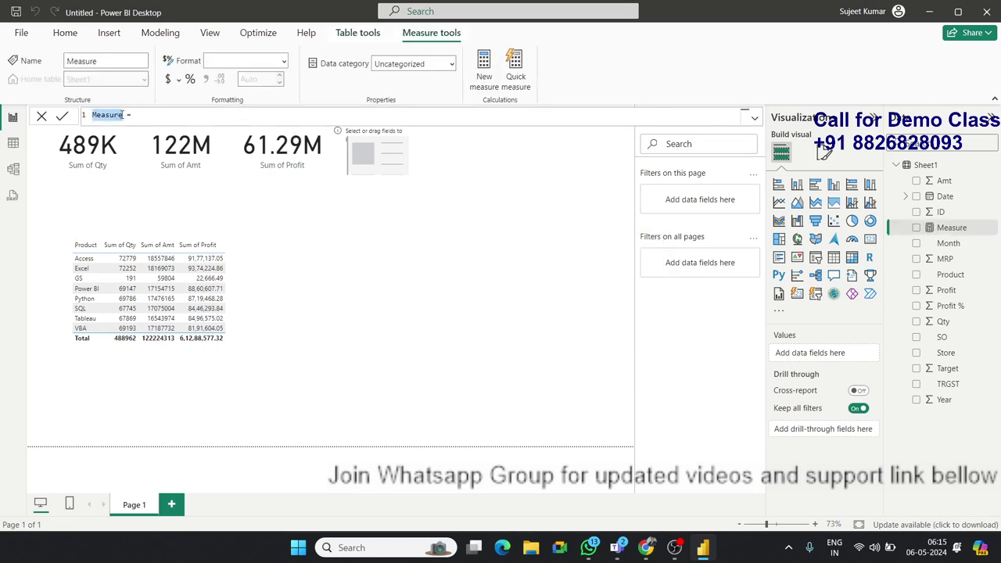
pyautogui.write('P')
pyautogui.write('_P_')
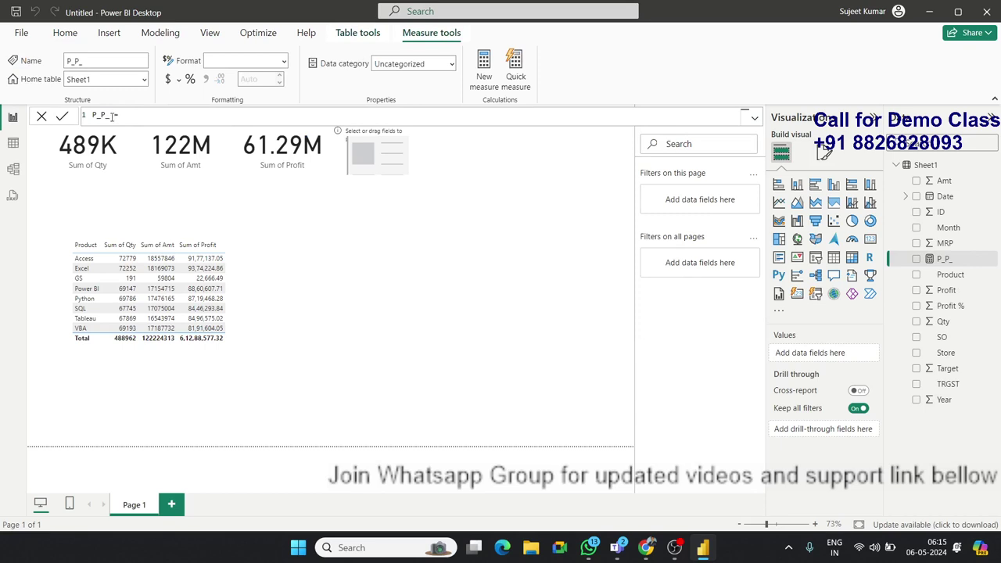
pyautogui.doubleClick(113, 116)
pyautogui.click(112, 116)
pyautogui.write('qty')
# Enter the formula SUM(Sheet1[Profit])/SUM(Sheet1[Qty]) and commit the measure.
pyautogui.click(141, 115)
pyautogui.write('SUM')
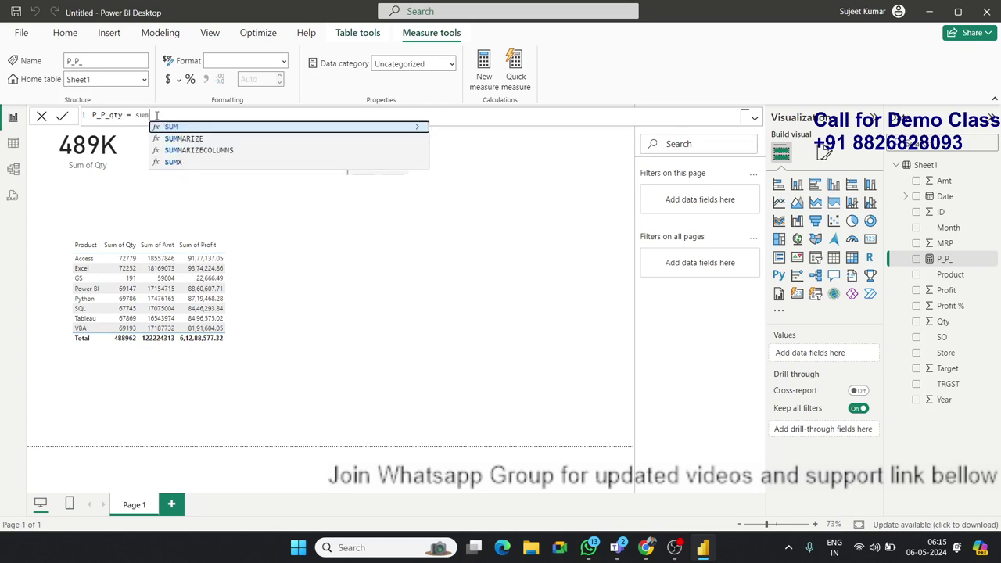
pyautogui.write('(q')
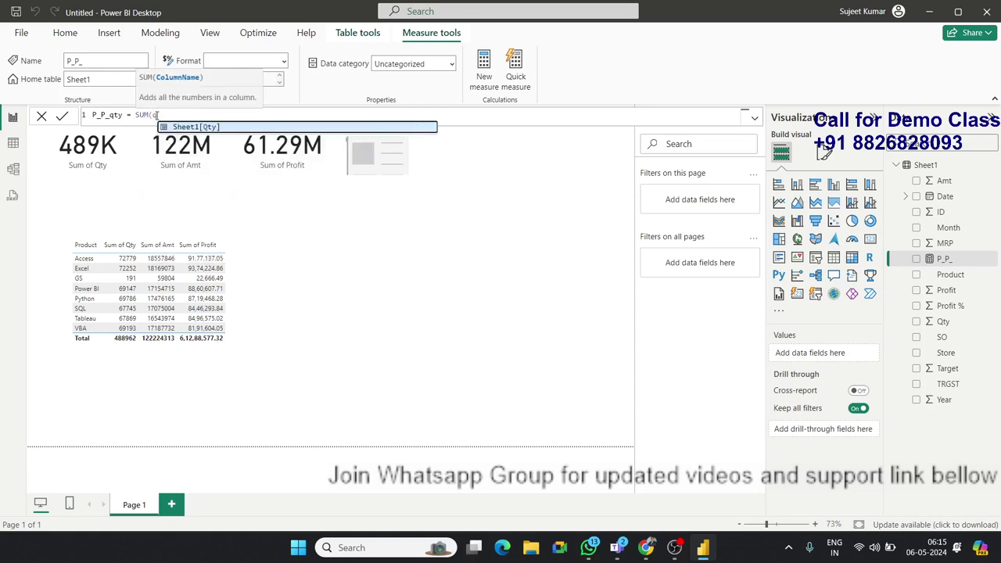
pyautogui.press('BackSpace')
pyautogui.write('p')
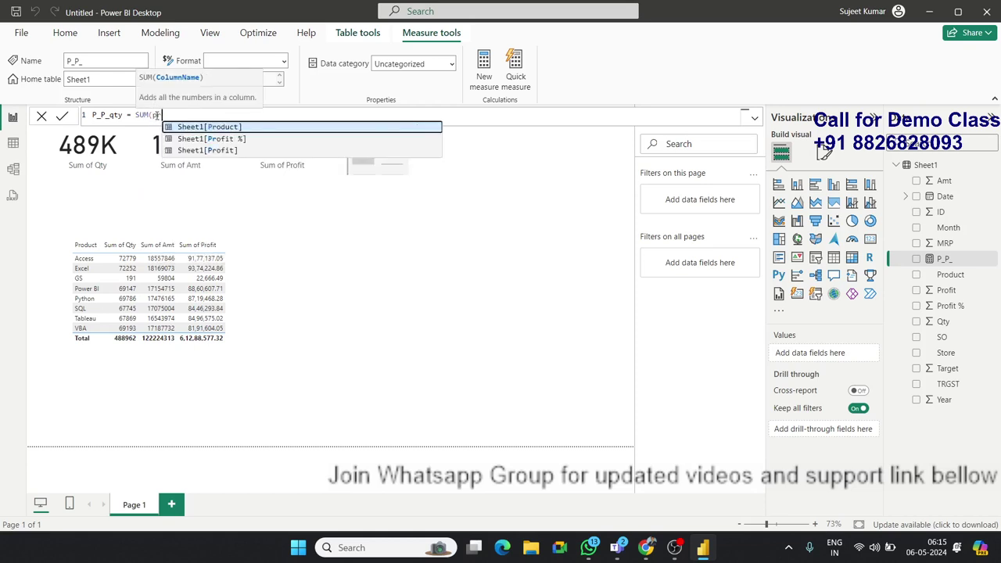
pyautogui.press('Down')
pyautogui.press('Down')
pyautogui.press('Tab')
pyautogui.write(')')
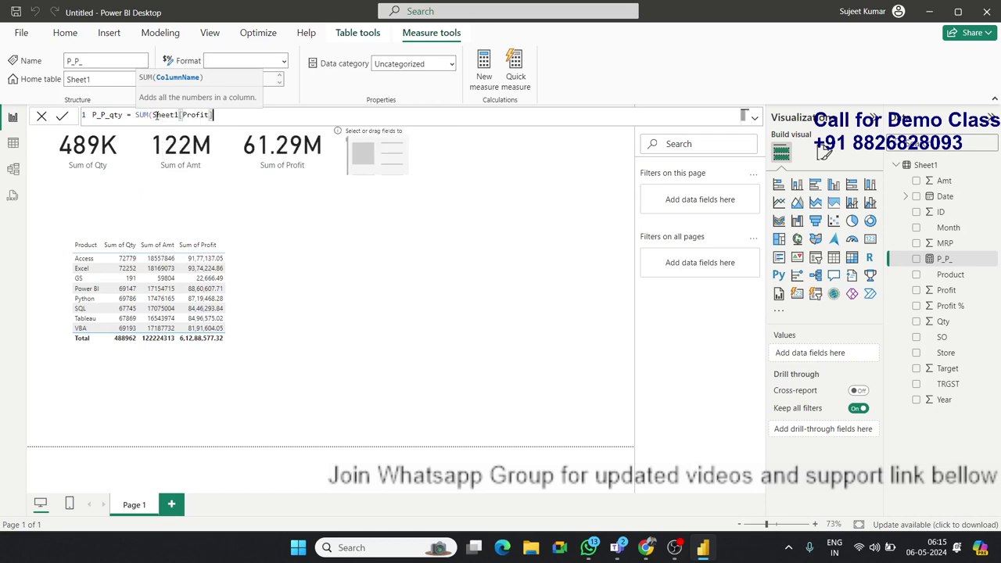
pyautogui.write('/')
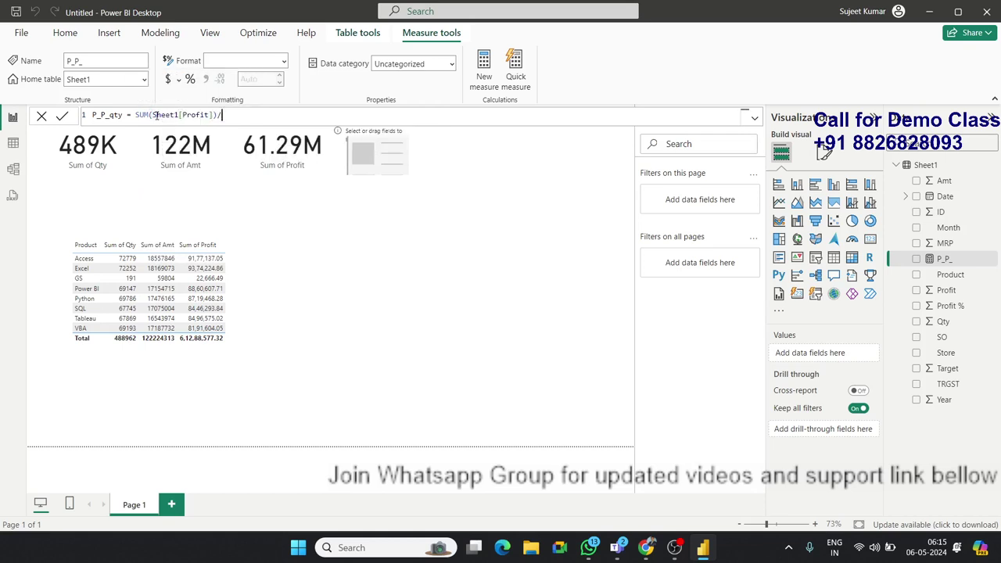
pyautogui.write('sum')
pyautogui.press('Tab')
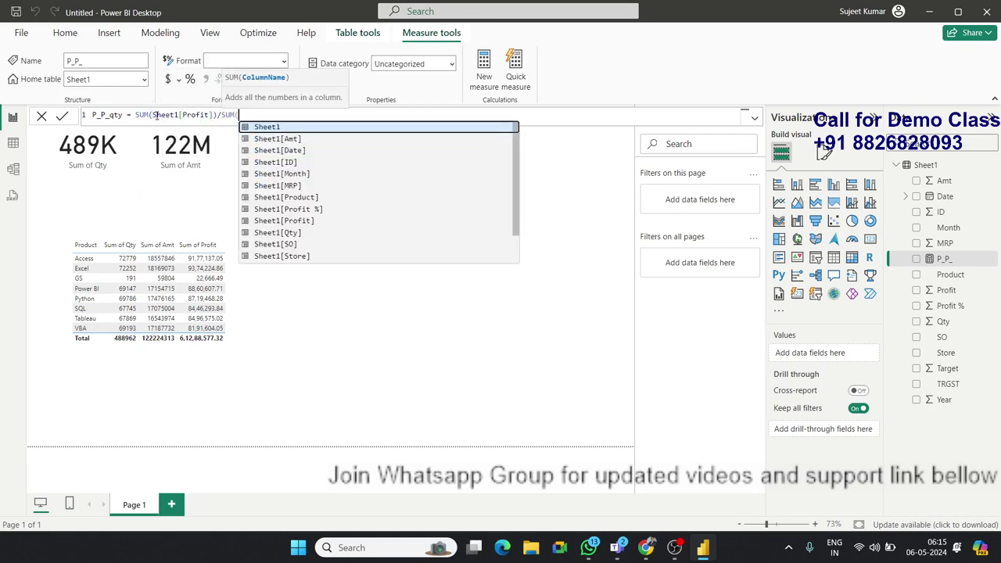
pyautogui.write('q')
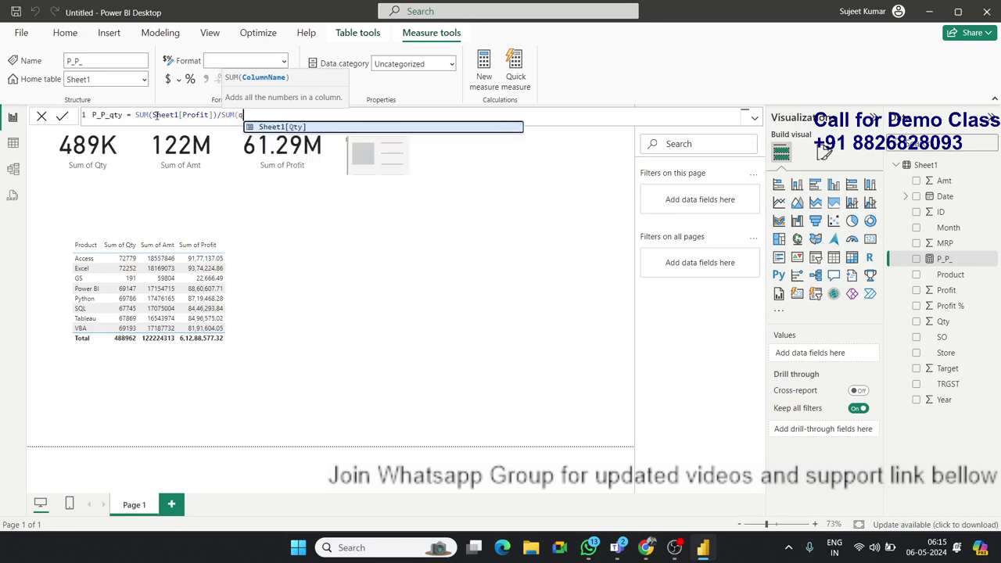
pyautogui.write('u')
pyautogui.press('BackSpace')
pyautogui.press('Tab')
pyautogui.write(')')
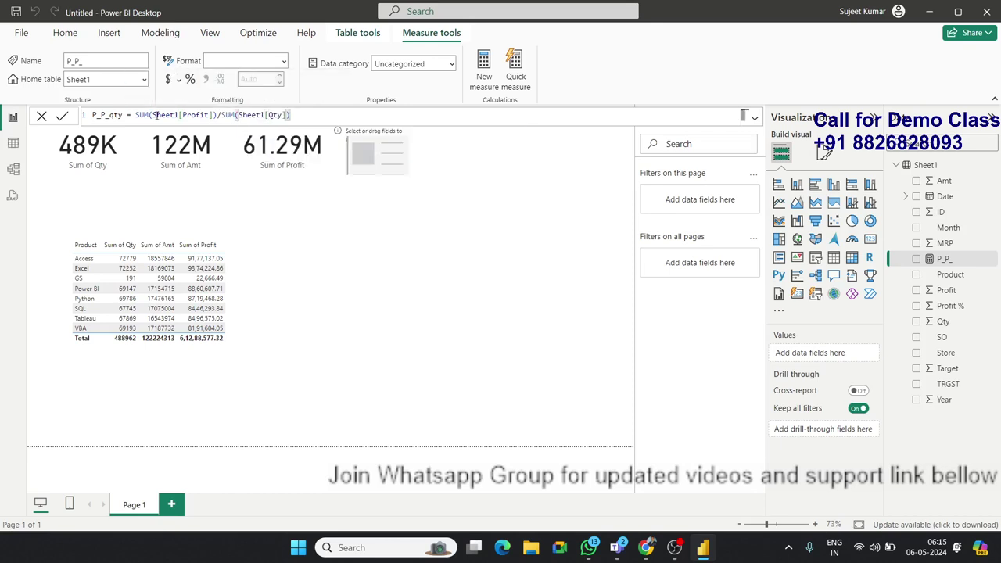
pyautogui.press('Return')
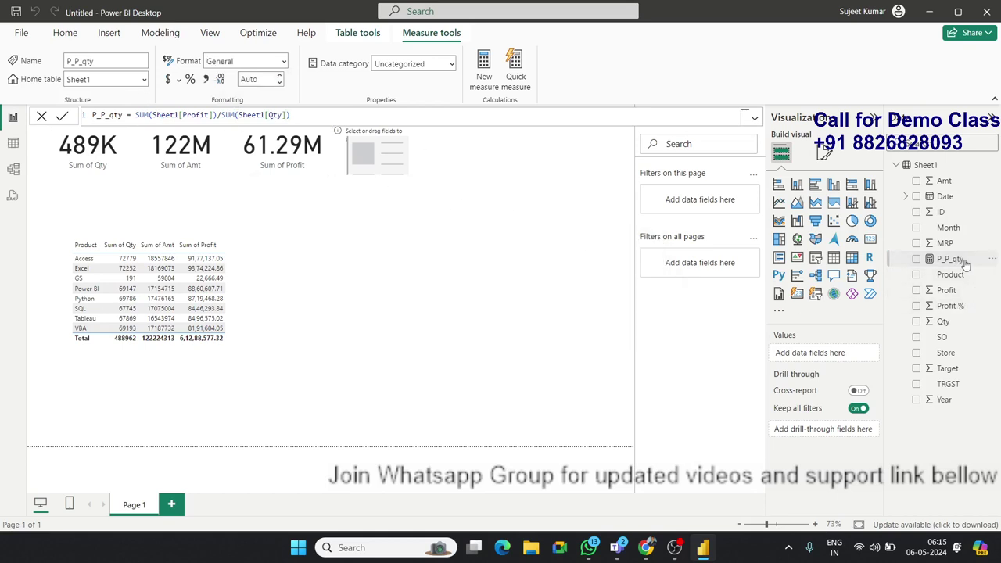
# Put P_P_qty into the empty card so it reads 125.34, widening it slightly.
pyautogui.moveTo(962, 261)
pyautogui.mouseDown()
pyautogui.moveTo(692, 233)
pyautogui.moveTo(374, 155)
pyautogui.mouseUp()
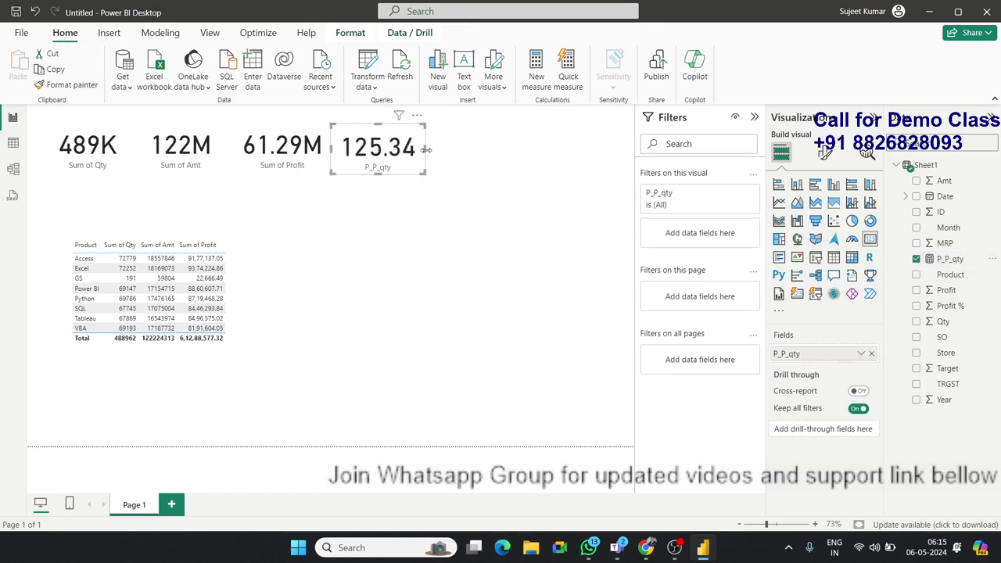
pyautogui.moveTo(426, 148); pyautogui.dragTo(428, 169)
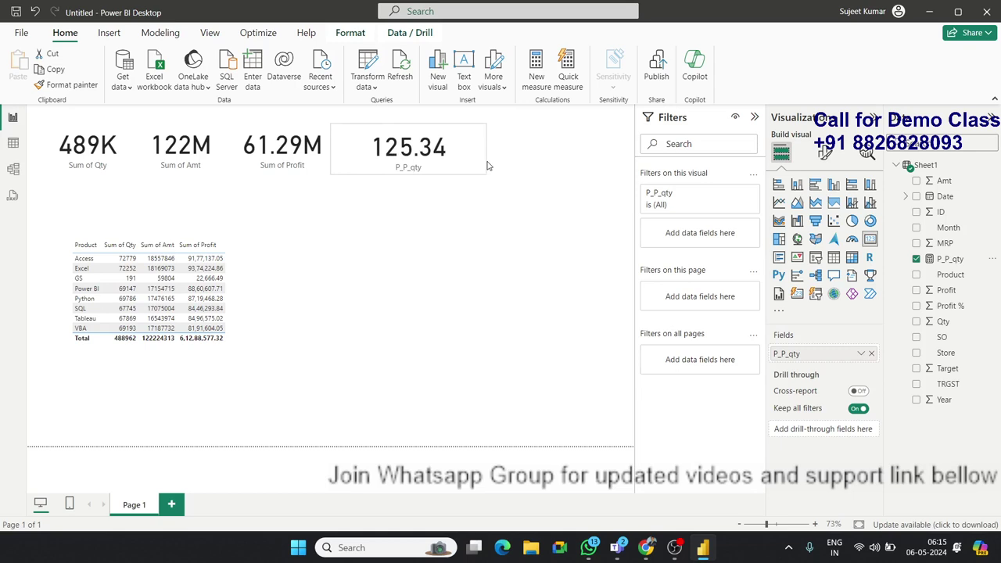
pyautogui.click(428, 169)
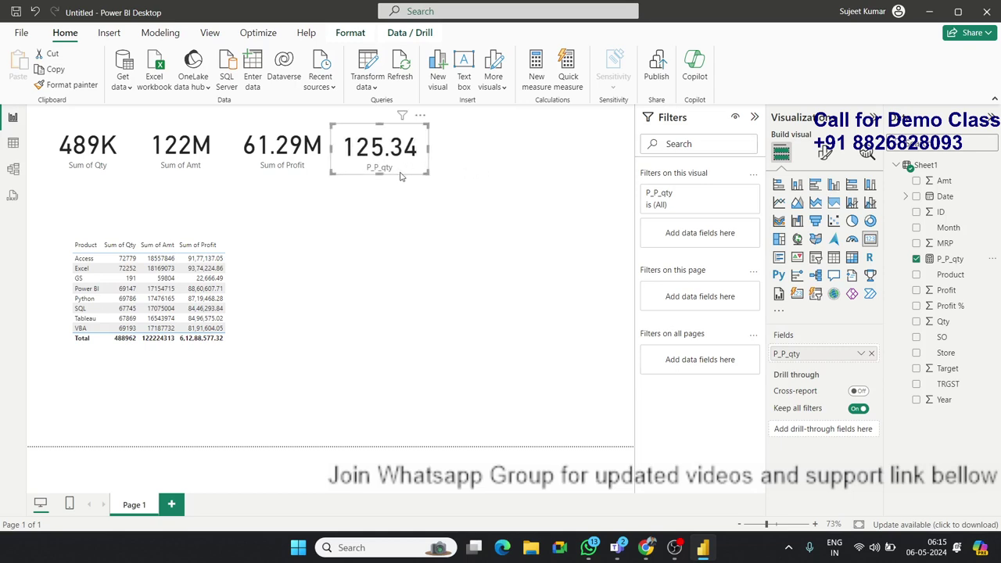
pyautogui.click(381, 200)
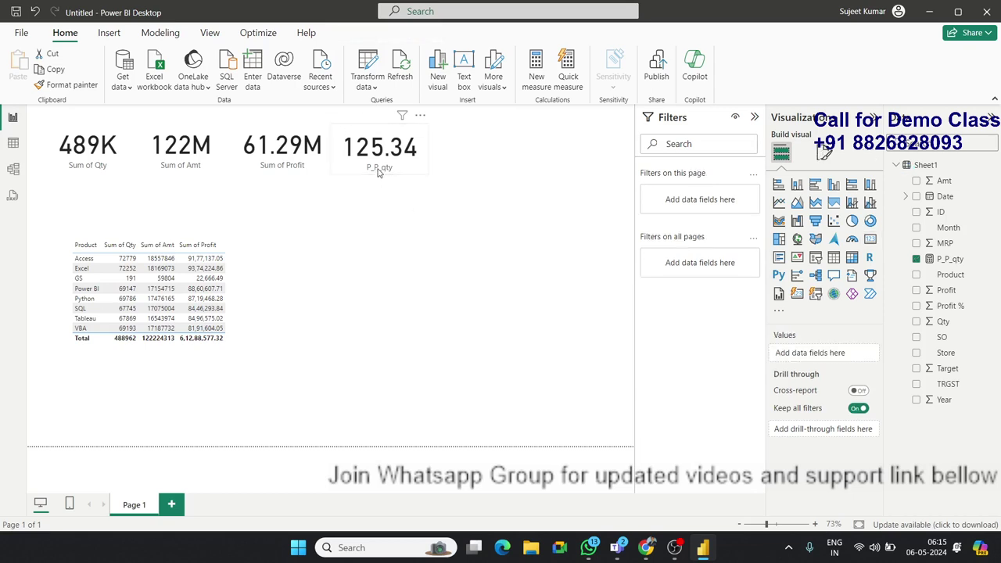
pyautogui.click(233, 352)
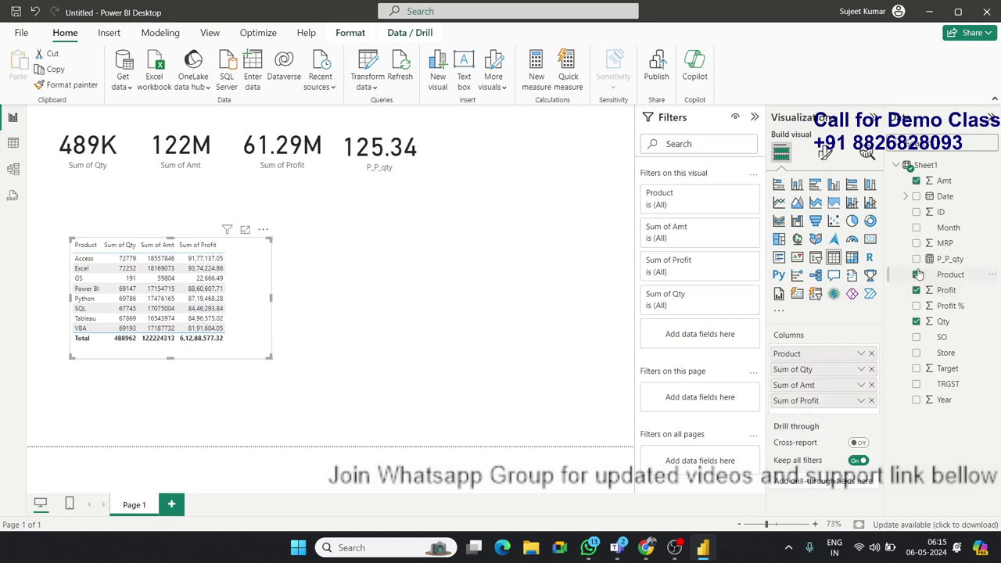
# Add a P_P_qty column to the product table (Access 126.10, total 125.34) and widen it.
pyautogui.moveTo(938, 261)
pyautogui.mouseDown()
pyautogui.moveTo(407, 328)
pyautogui.moveTo(249, 312)
pyautogui.mouseUp()
pyautogui.moveTo(269, 355); pyautogui.dragTo(282, 352)
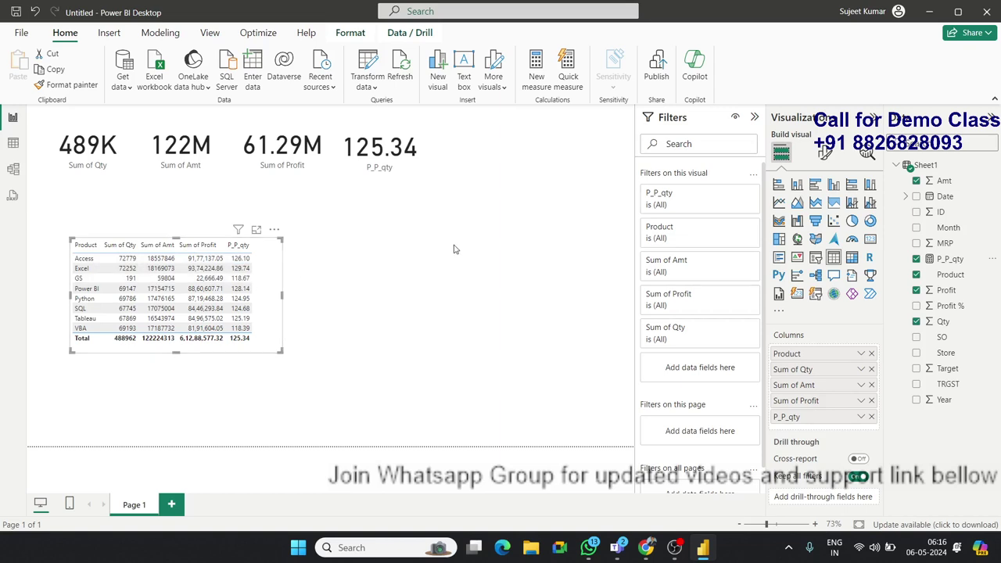
pyautogui.moveTo(493, 207); pyautogui.dragTo(356, 127)
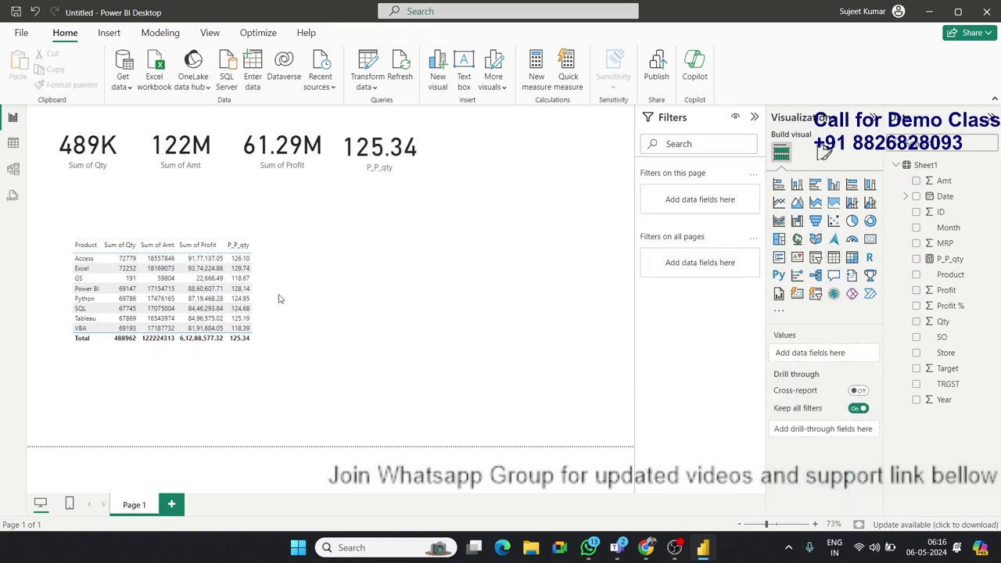
pyautogui.moveTo(346, 368)
pyautogui.mouseDown()
pyautogui.moveTo(181, 305)
pyautogui.moveTo(68, 232)
pyautogui.mouseUp()
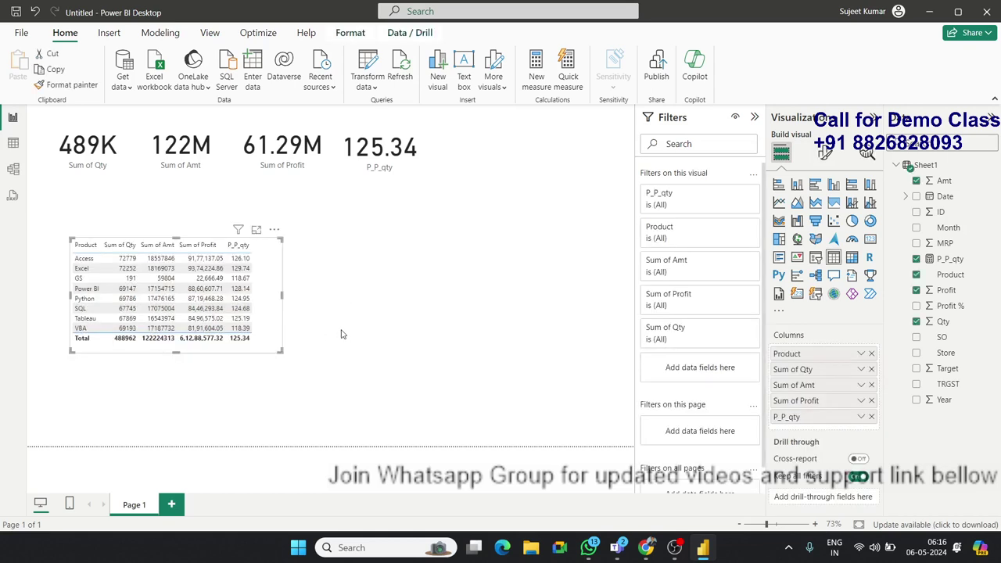
pyautogui.click(479, 294)
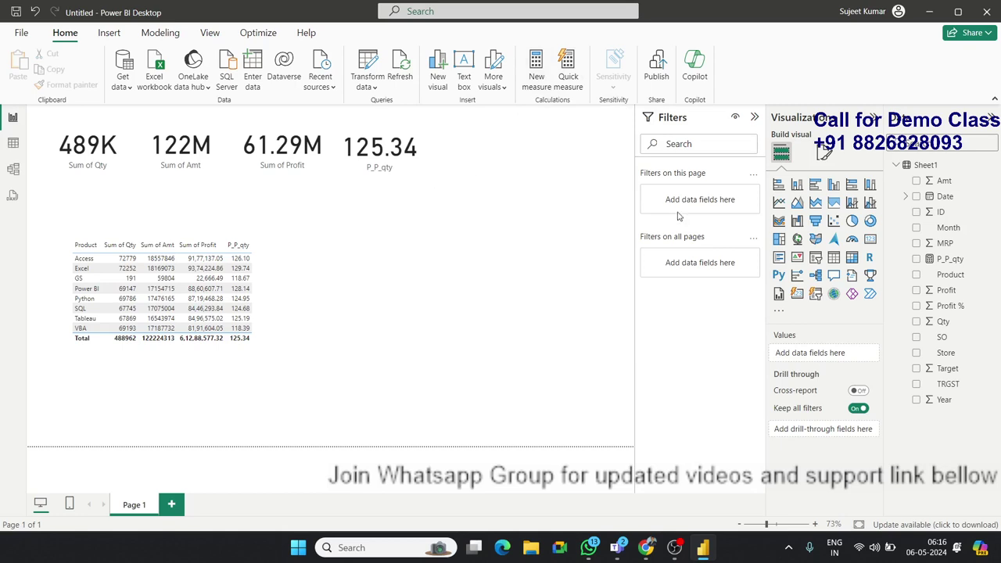
pyautogui.click(939, 261)
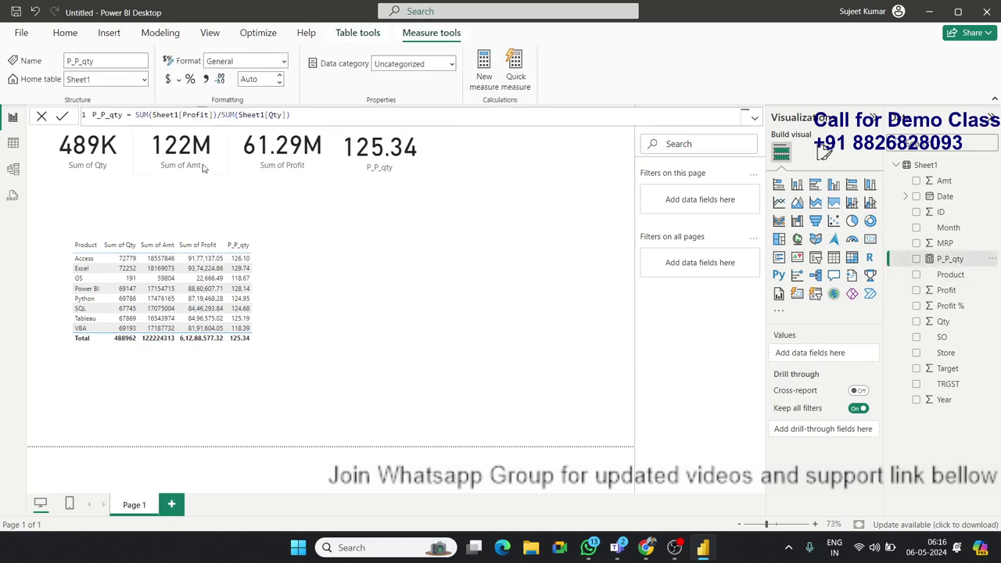
pyautogui.moveTo(222, 115); pyautogui.dragTo(217, 115)
pyautogui.doubleClick(141, 115)
pyautogui.click(440, 274)
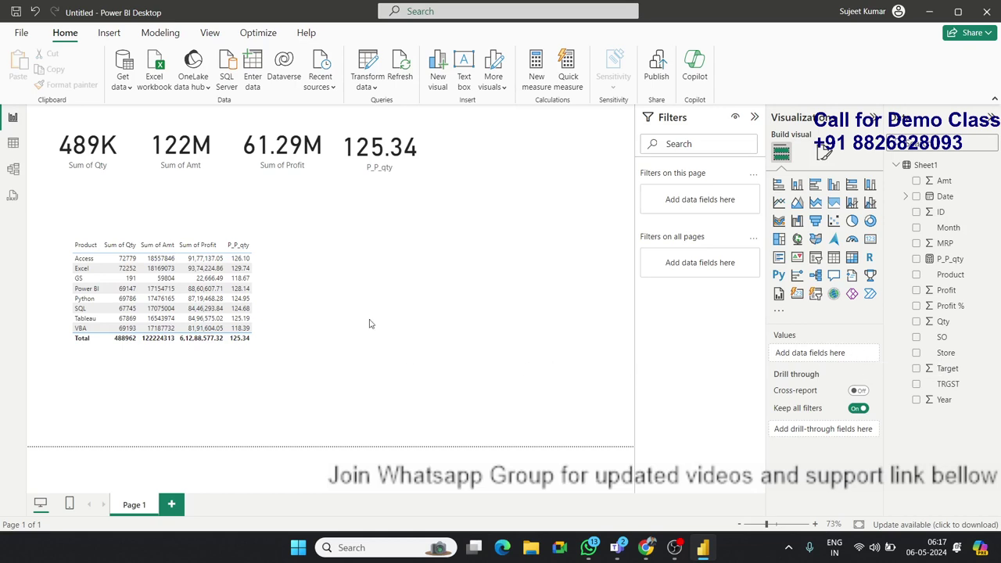
pyautogui.click(14, 144)
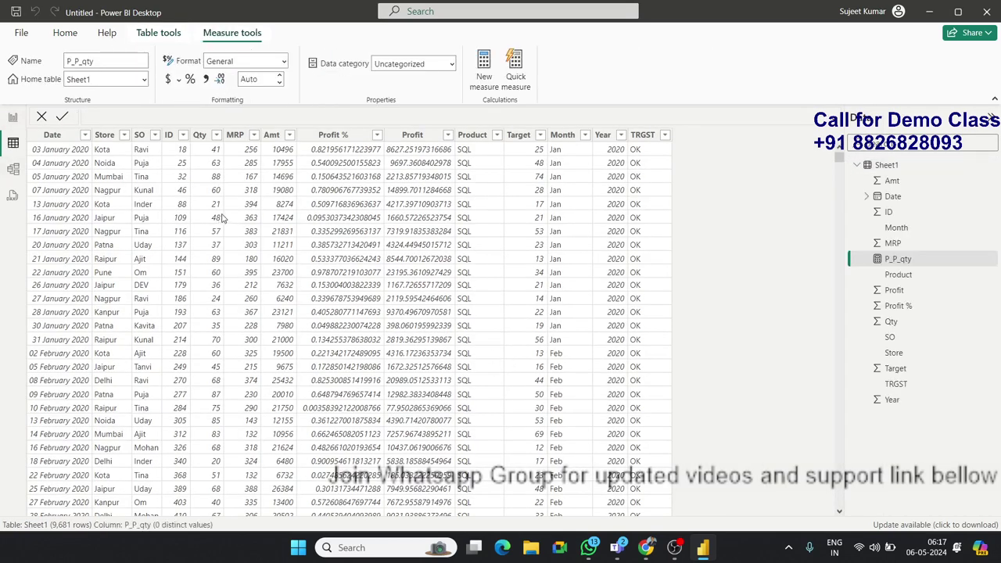
pyautogui.click(221, 219)
pyautogui.click(240, 179)
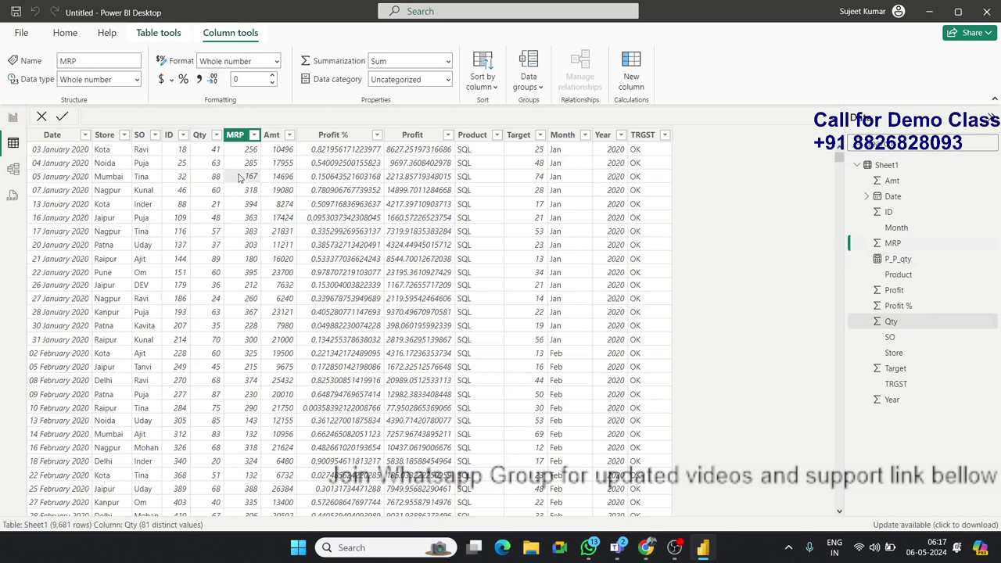
pyautogui.click(337, 143)
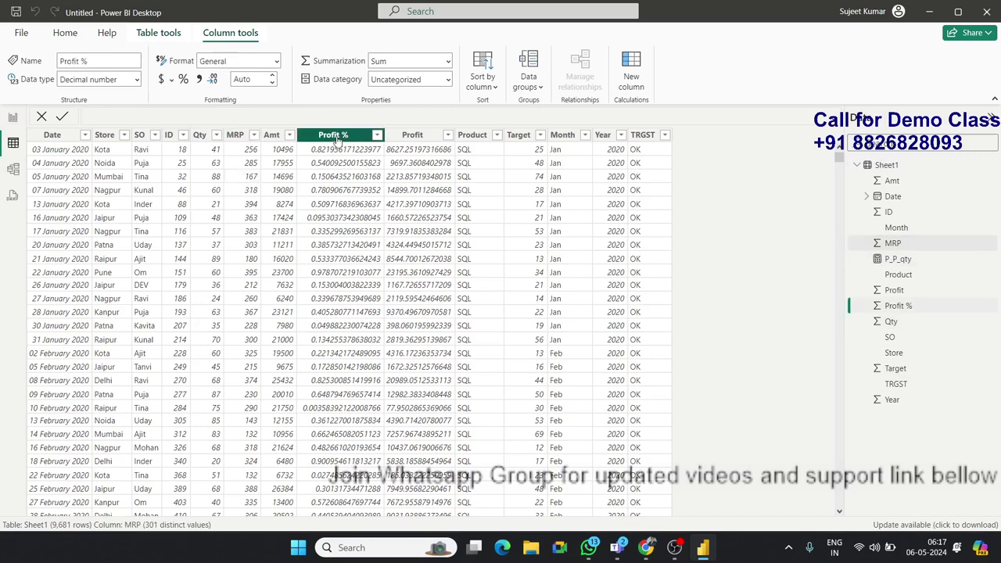
pyautogui.click(184, 81)
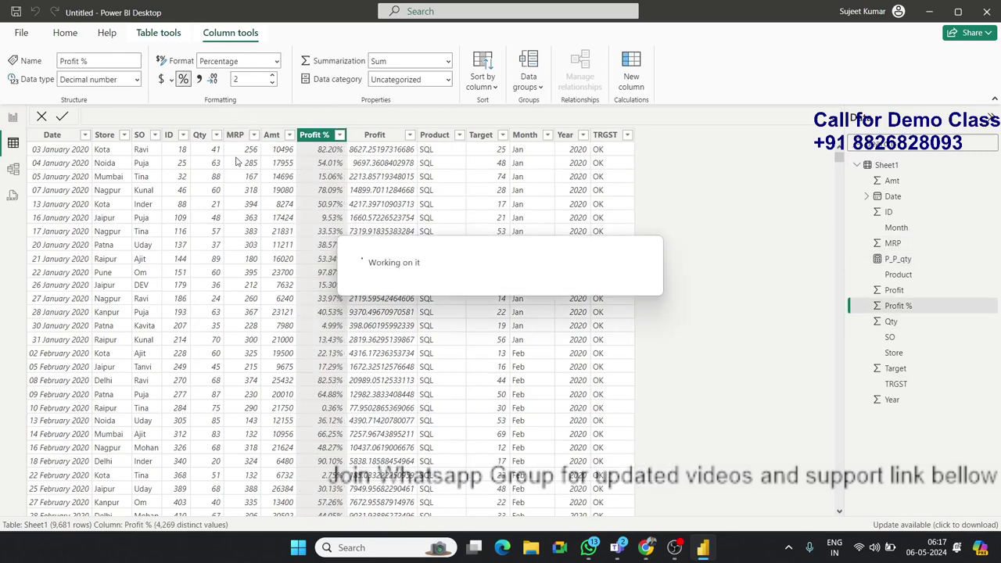
pyautogui.click(211, 165)
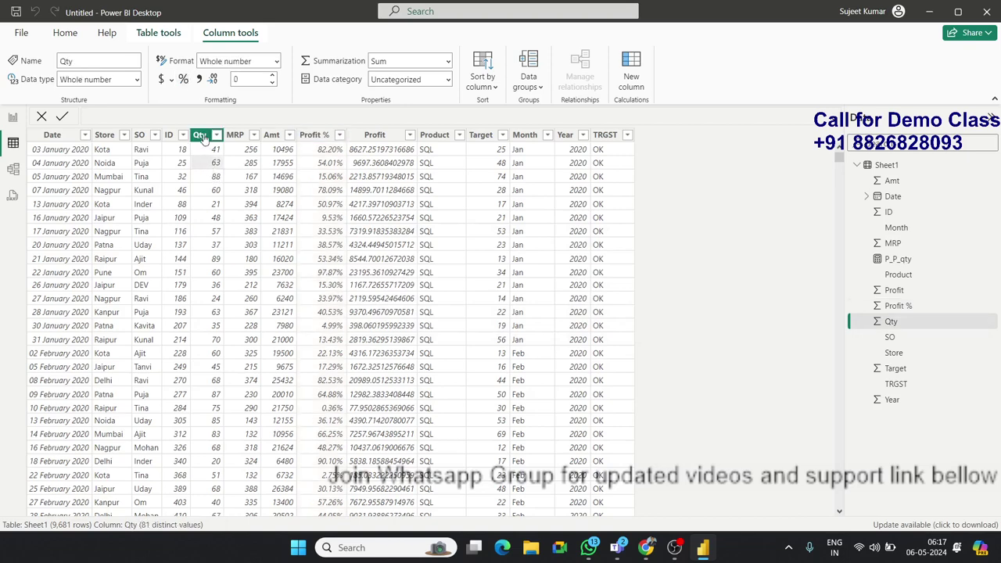
pyautogui.click(200, 136)
pyautogui.click(234, 137)
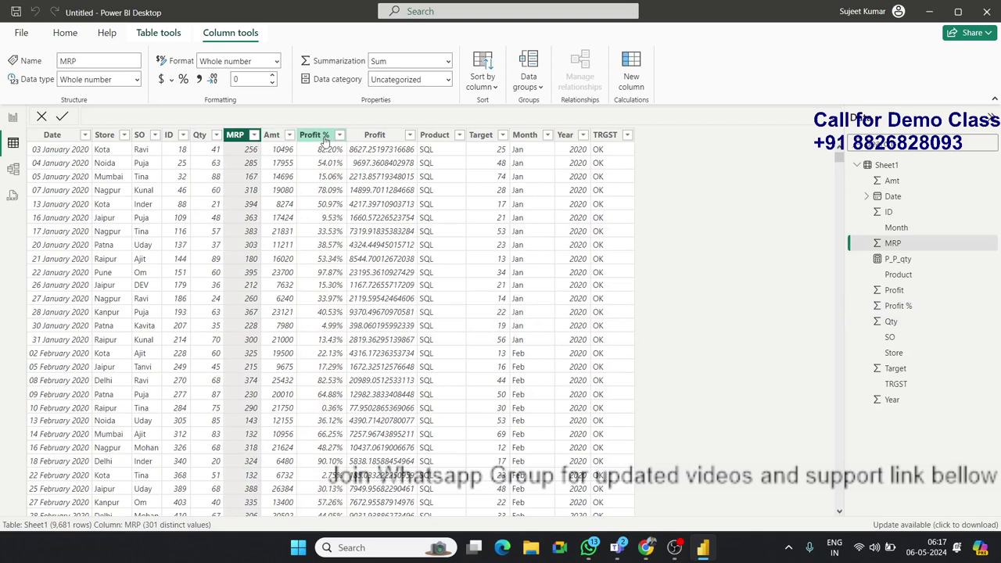
pyautogui.click(313, 136)
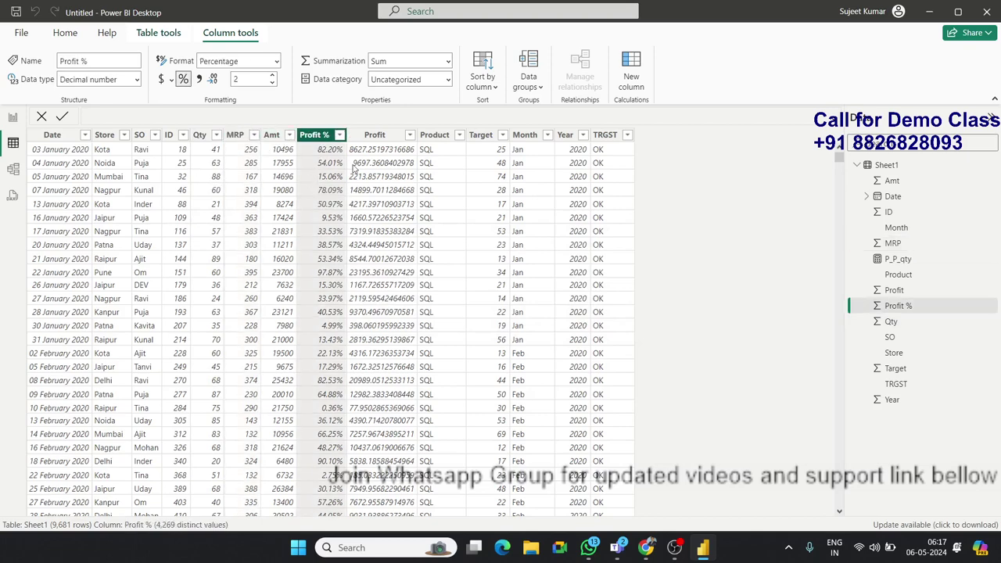
pyautogui.click(366, 137)
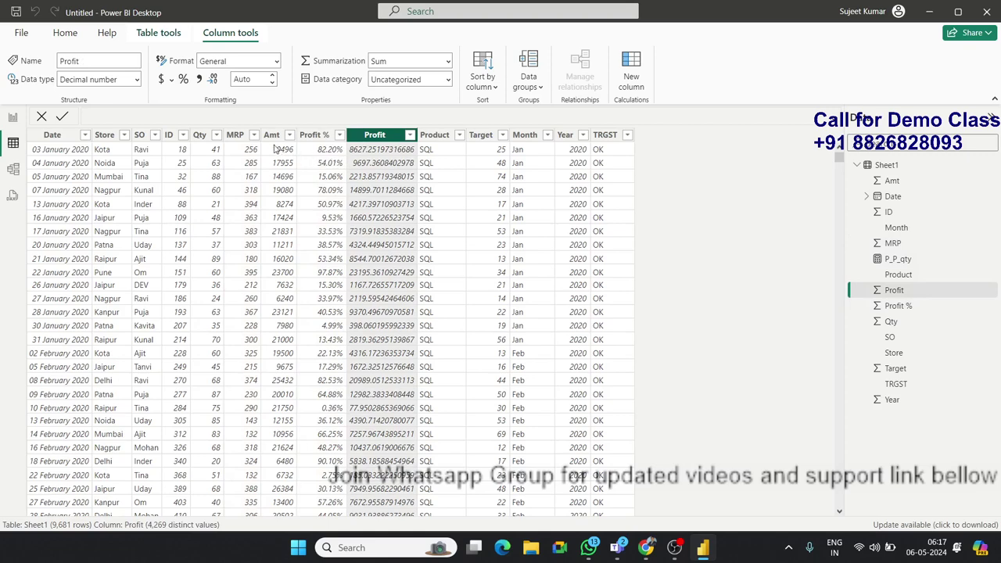
pyautogui.click(240, 137)
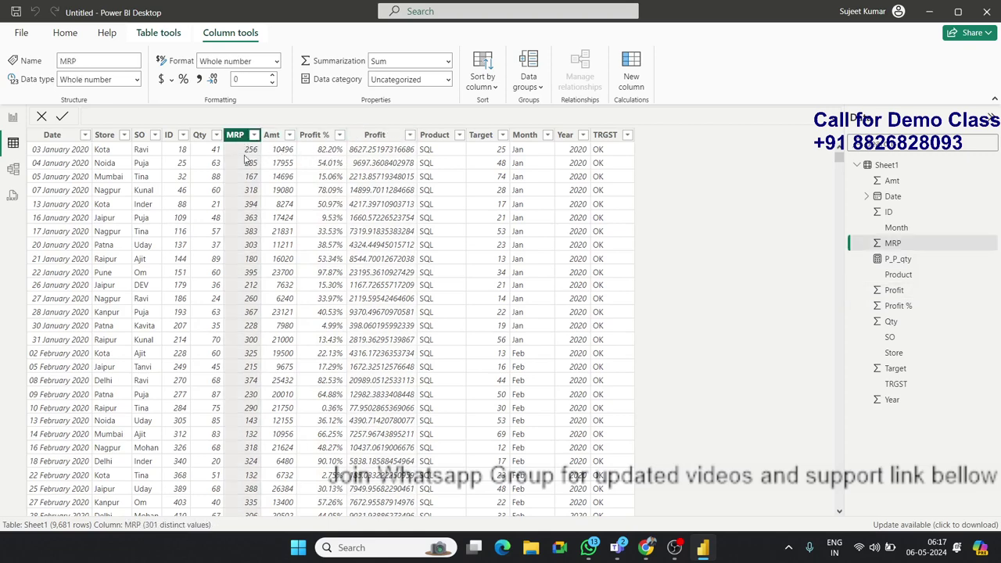
pyautogui.click(316, 141)
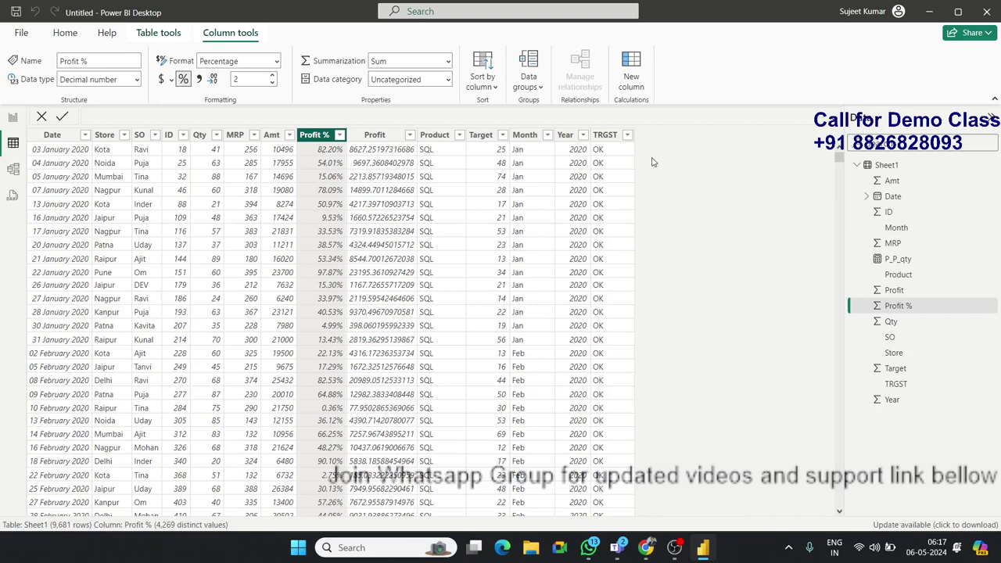
pyautogui.click(361, 139)
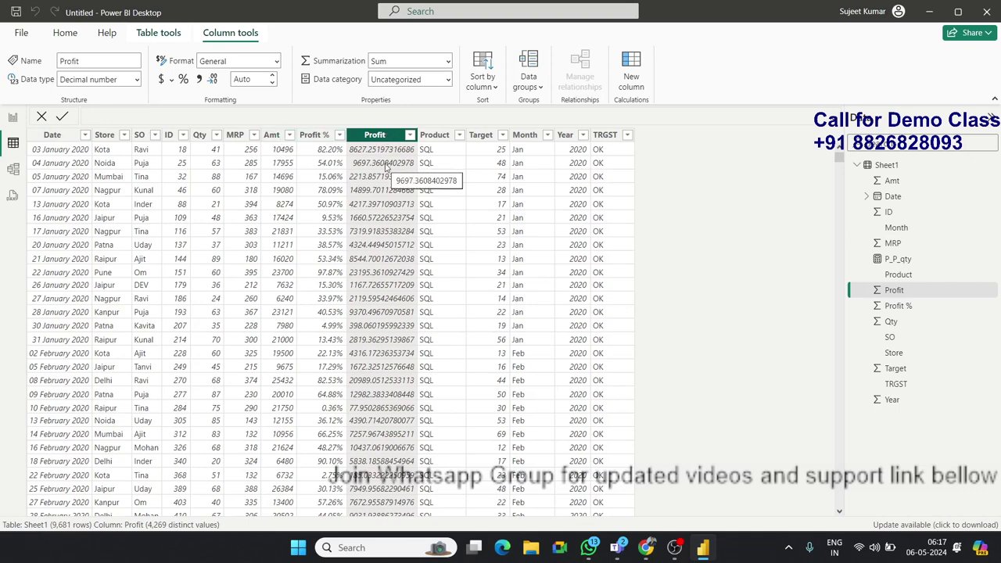
pyautogui.click(274, 138)
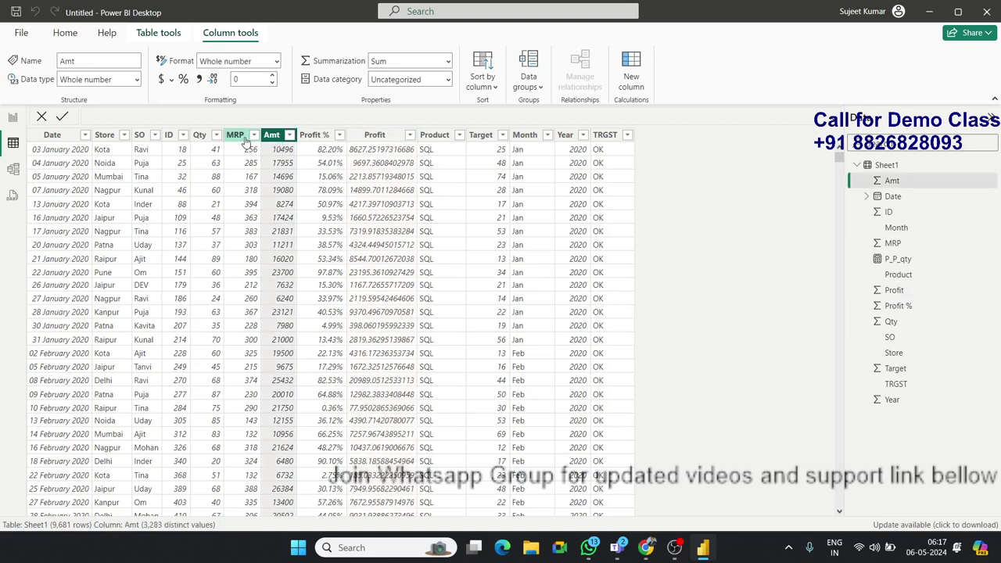
pyautogui.click(237, 136)
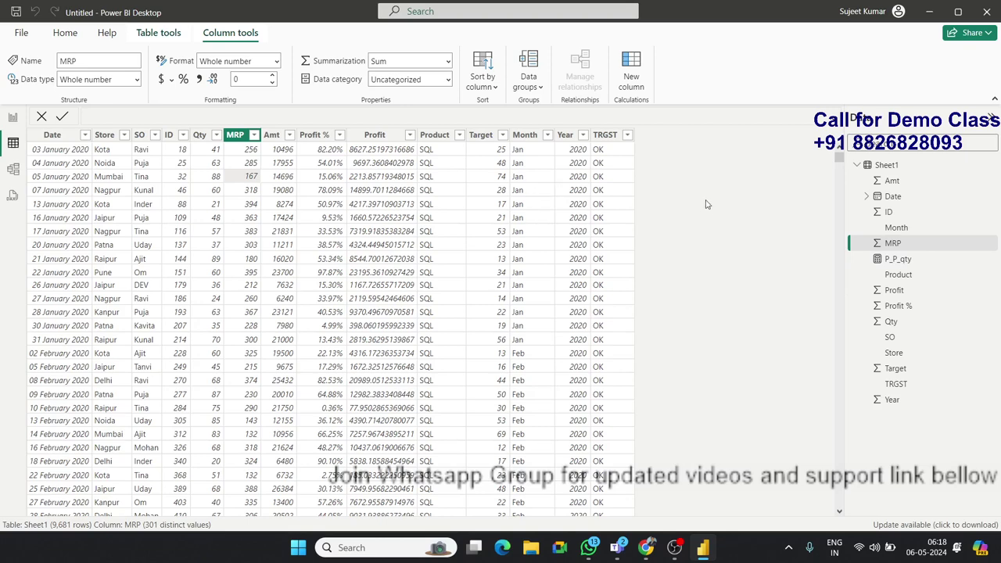
# Start a new calculated column named Avg_Profit.
pyautogui.click(632, 80)
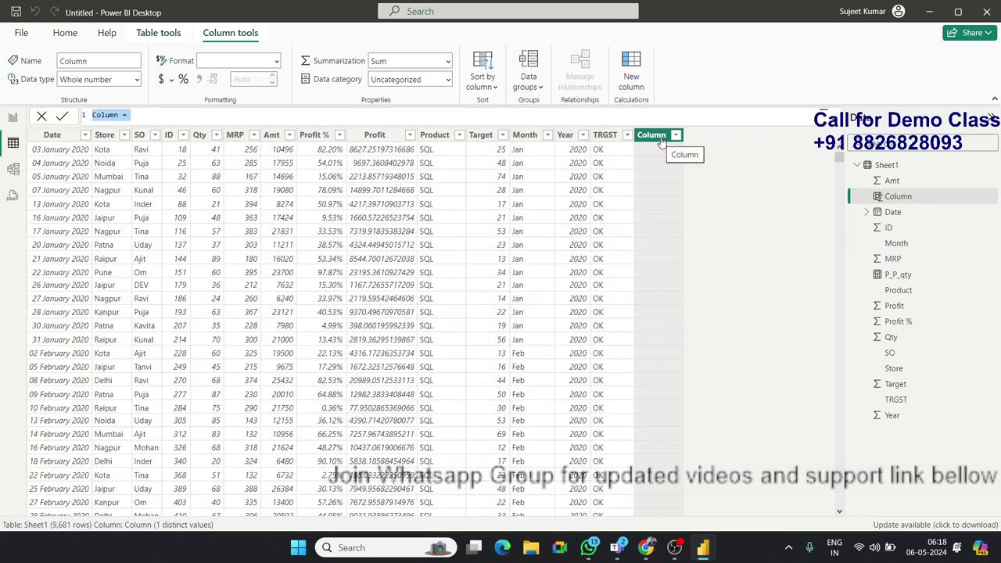
pyautogui.doubleClick(106, 116)
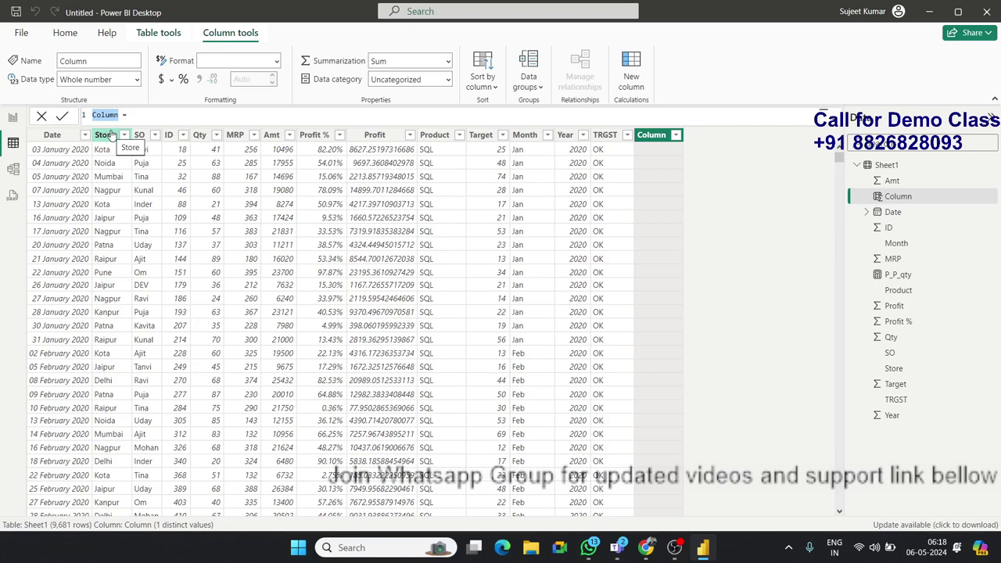
pyautogui.press('BackSpace')
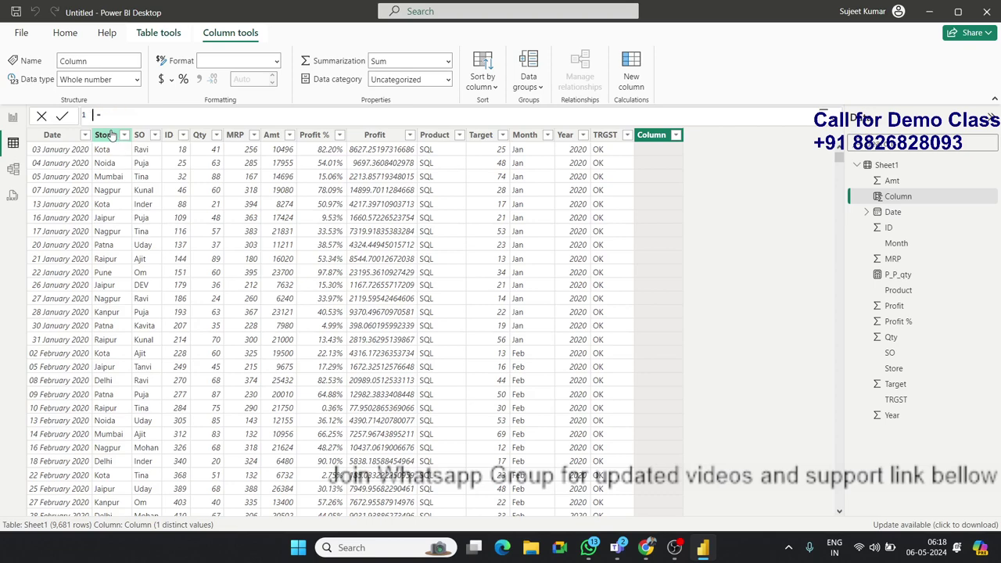
pyautogui.write('Avg')
pyautogui.write('_P')
pyautogui.write('rofit')
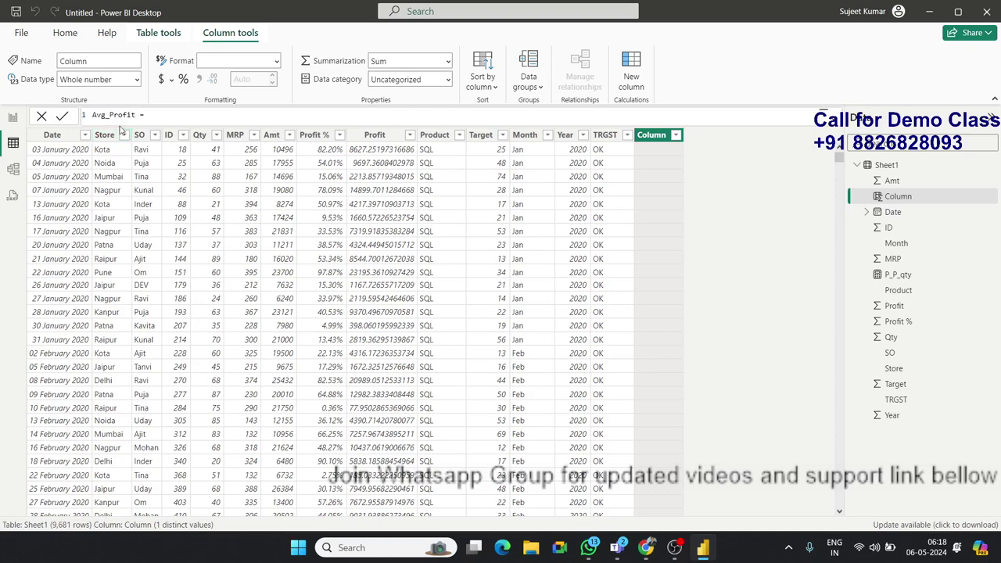
# Define Avg_Profit as Sheet1[MRP]*Sheet1[Profit %] and commit the column.
pyautogui.click(148, 116)
pyautogui.write('s')
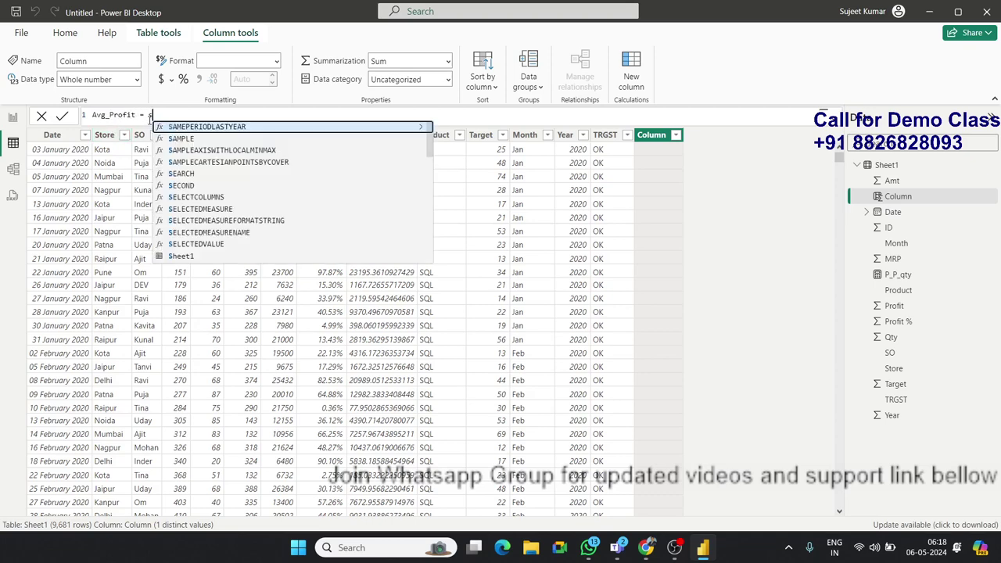
pyautogui.write('um')
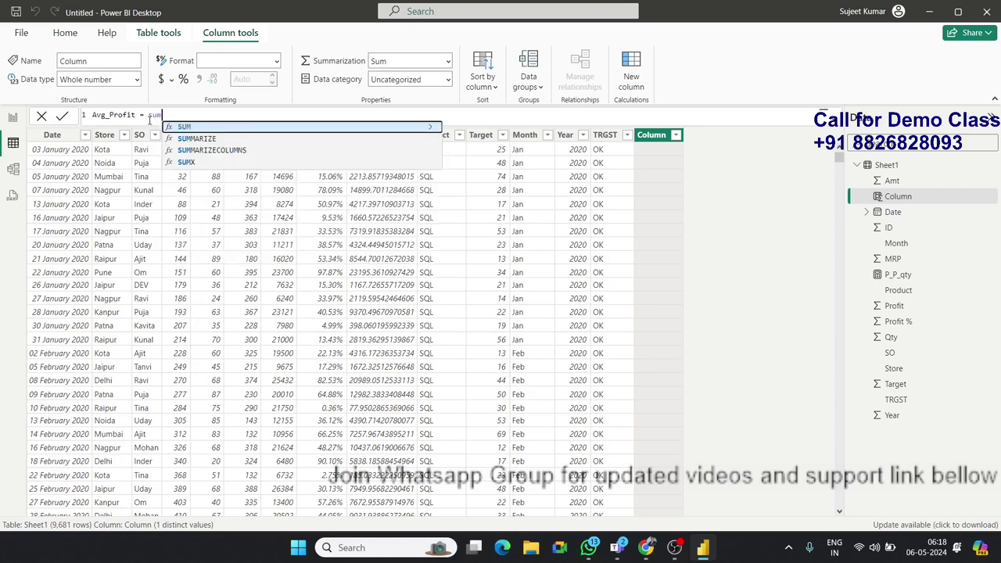
pyautogui.press('BackSpace')
pyautogui.press('BackSpace')
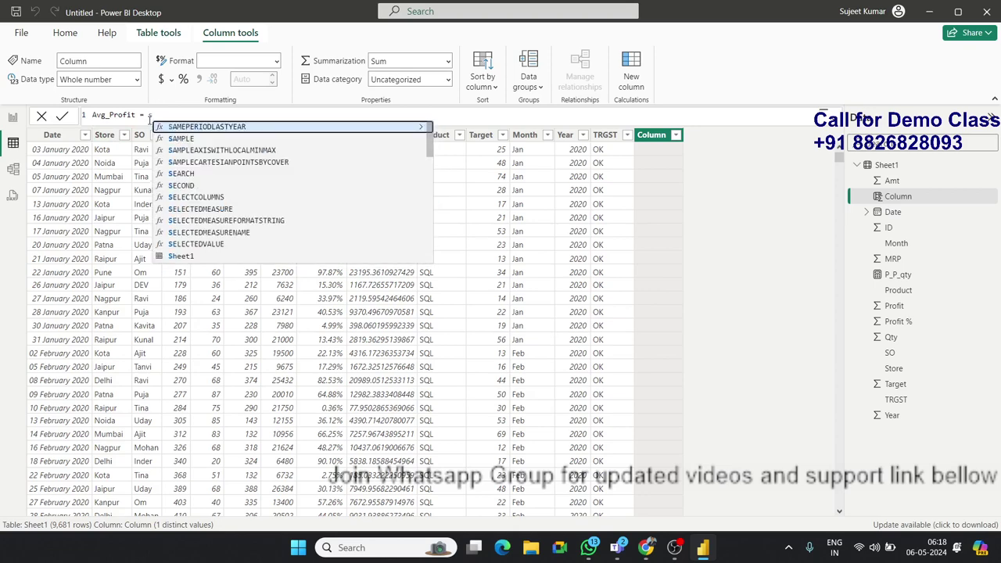
pyautogui.press('BackSpace')
pyautogui.write('q')
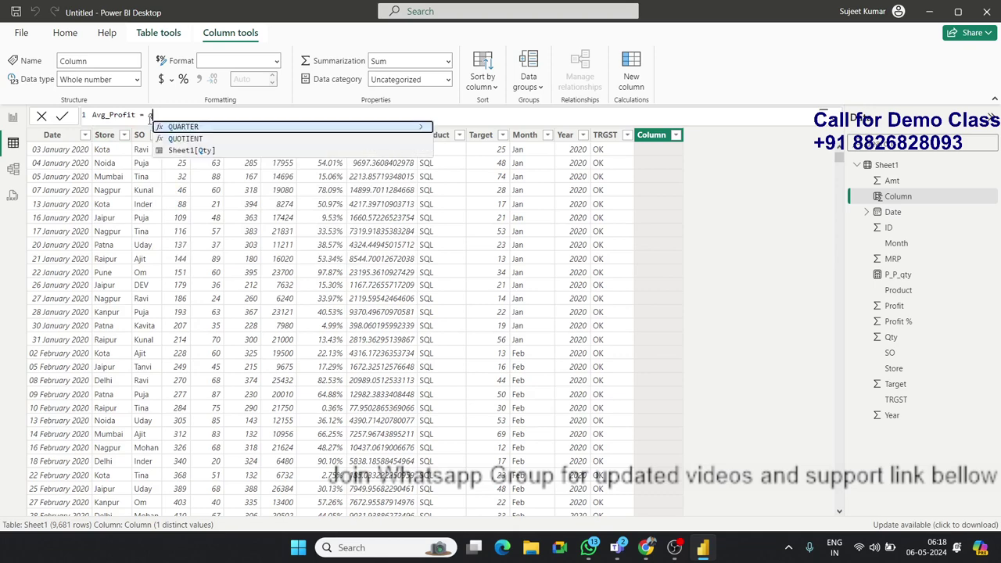
pyautogui.write('ty')
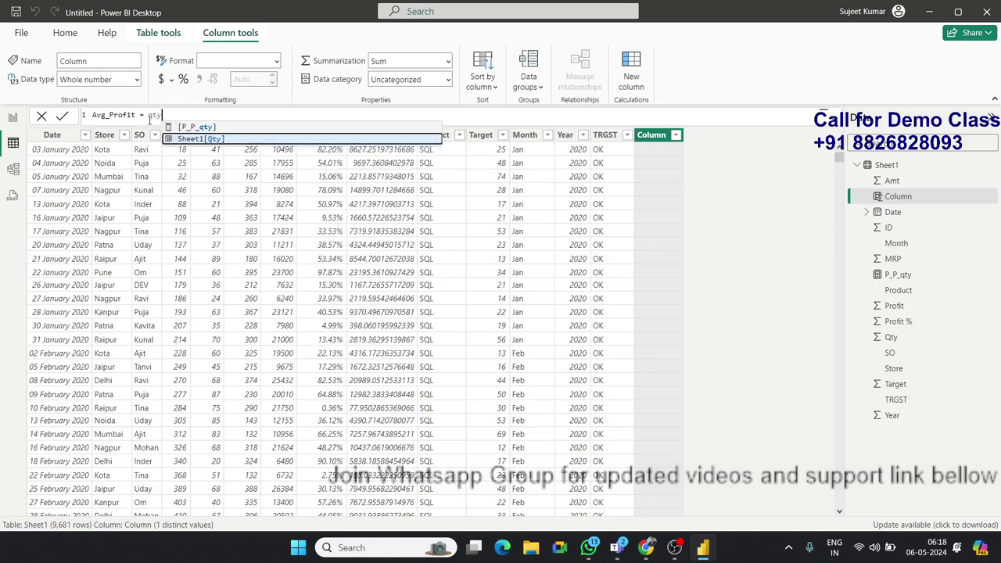
pyautogui.press('BackSpace')
pyautogui.press('BackSpace')
pyautogui.press('BackSpace')
pyautogui.write('m')
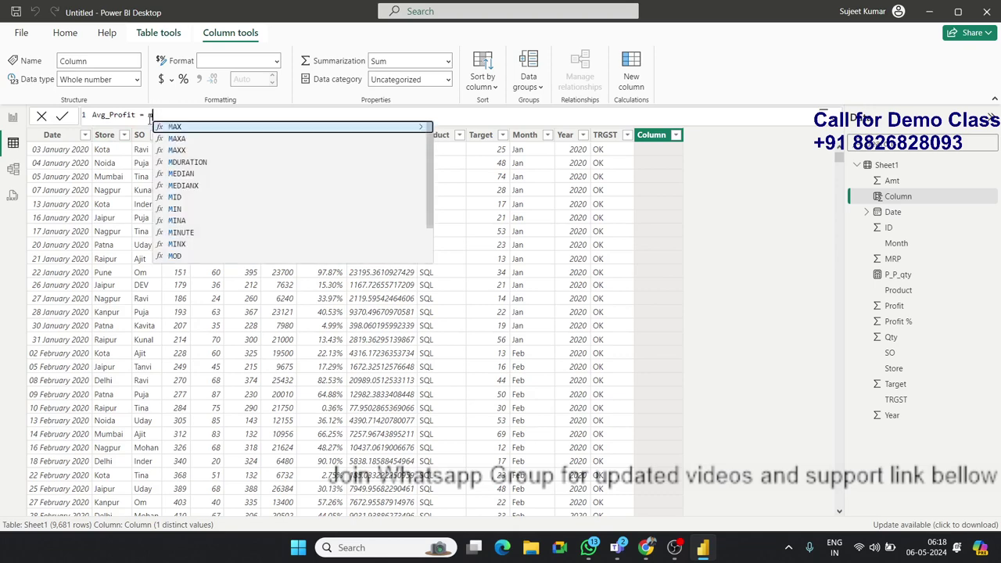
pyautogui.write('rp')
pyautogui.press('Tab')
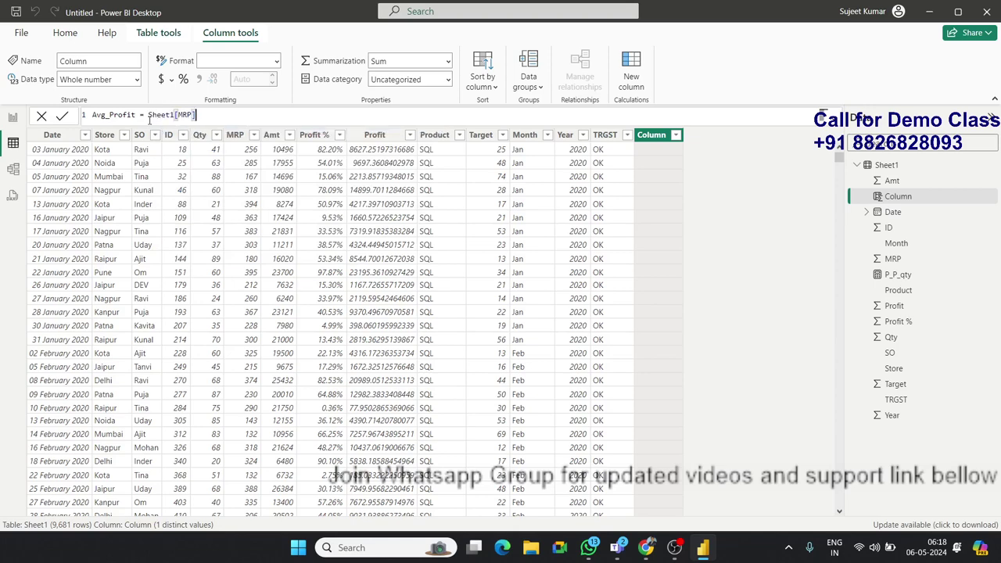
pyautogui.write('*pro')
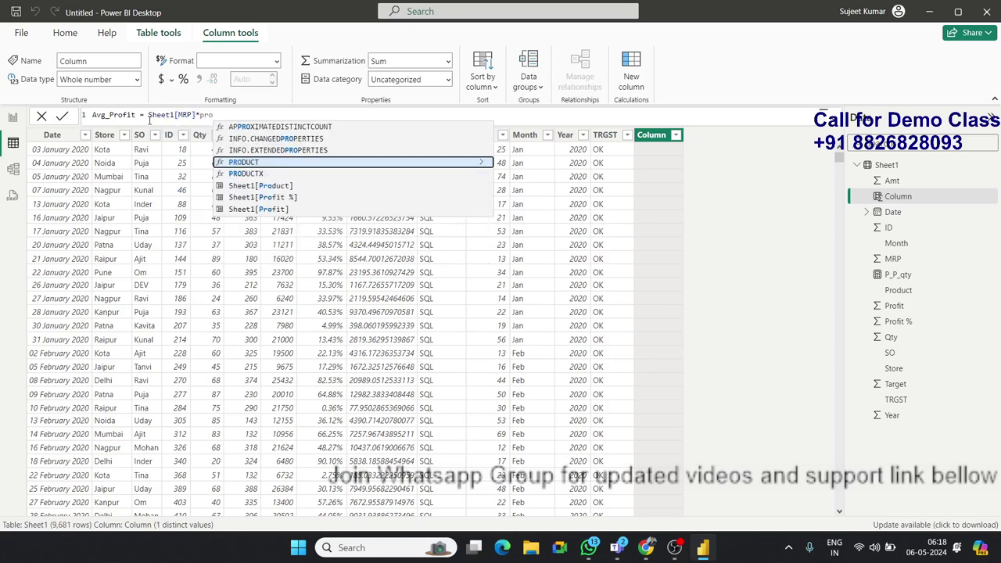
pyautogui.press('Down')
pyautogui.press('Down')
pyautogui.press('Down')
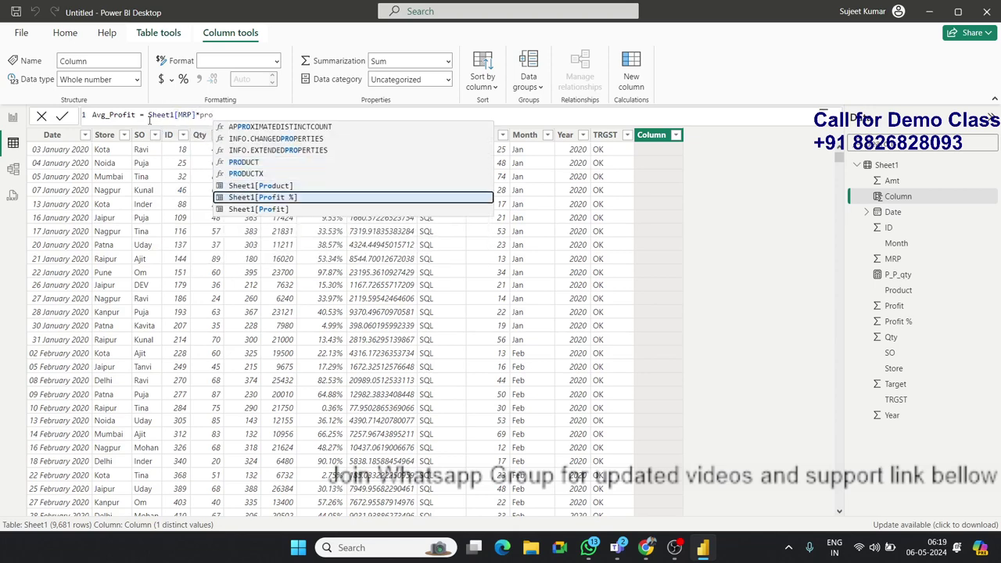
pyautogui.press('Tab')
pyautogui.press('Return')
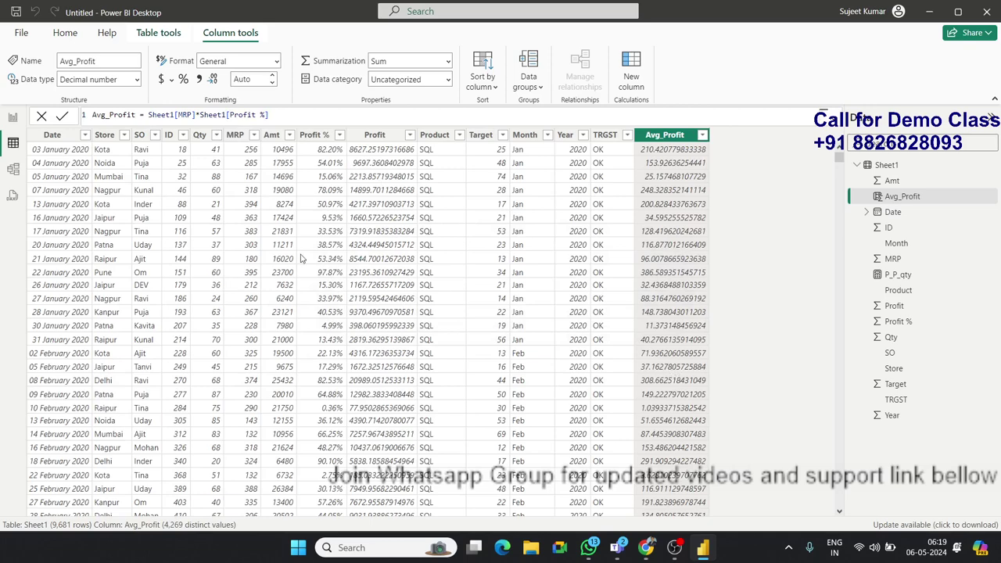
# Wrap the Avg_Profit formula in ROUND(...,0) and commit it.
pyautogui.doubleClick(149, 116)
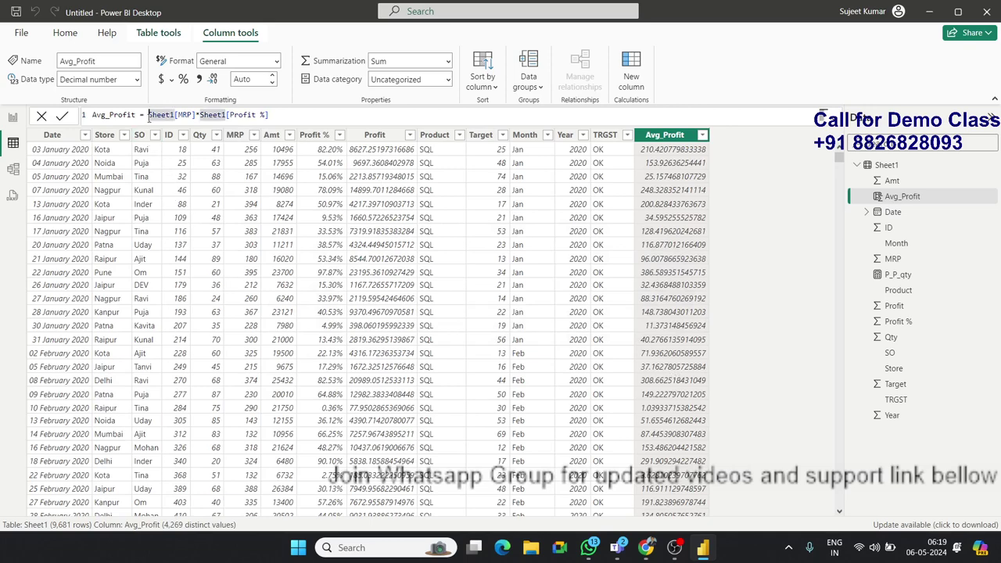
pyautogui.write('ROUND(')
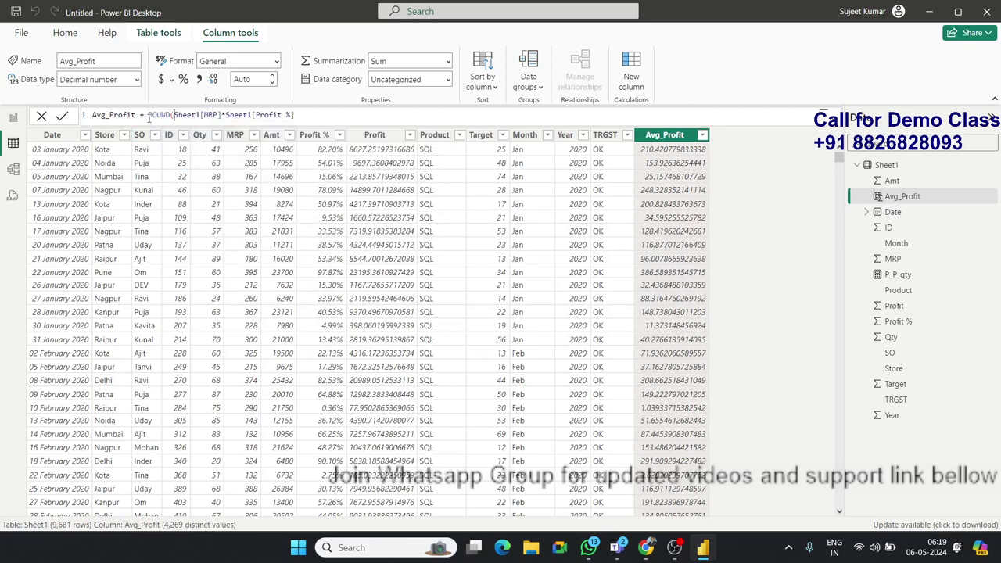
pyautogui.click(308, 115)
pyautogui.write(',0)')
pyautogui.press('Return')
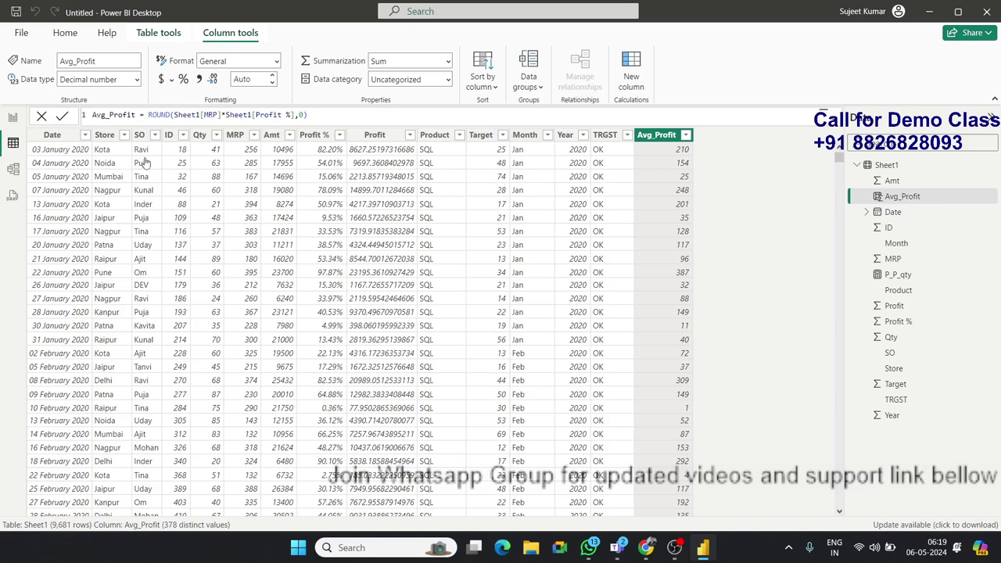
# Remove an accidentally inserted duplicate ROUND and confirm the first Avg_Profit value reads 210.
pyautogui.click(146, 114)
pyautogui.write('ro')
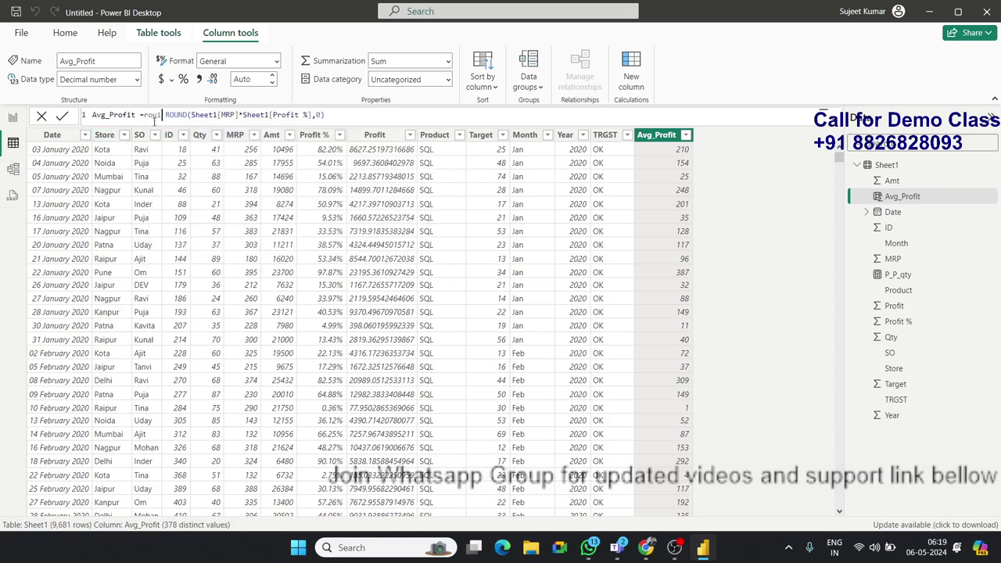
pyautogui.write('u')
pyautogui.press('Tab')
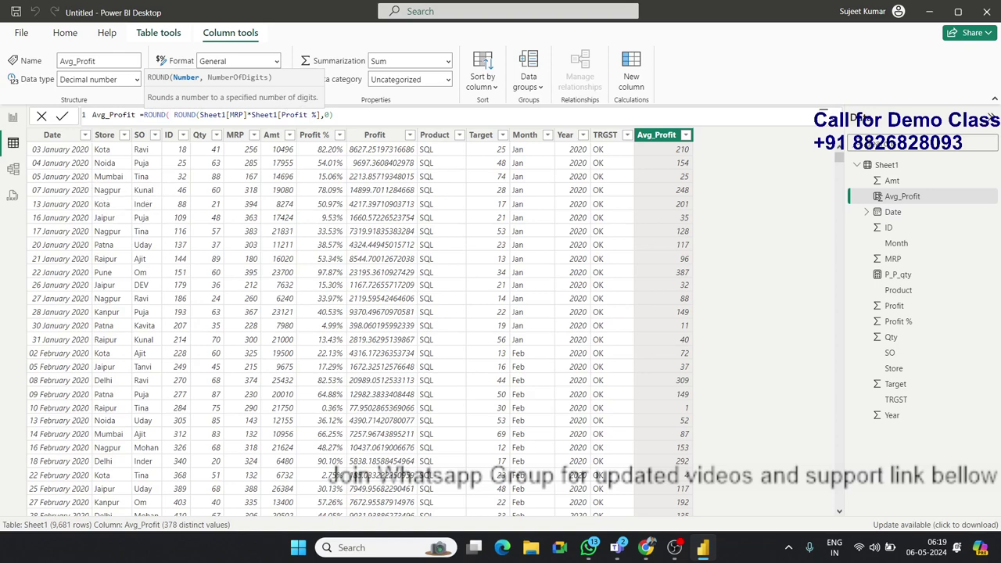
pyautogui.press('BackSpace')
pyautogui.press('BackSpace')
pyautogui.press('BackSpace')
pyautogui.press('BackSpace')
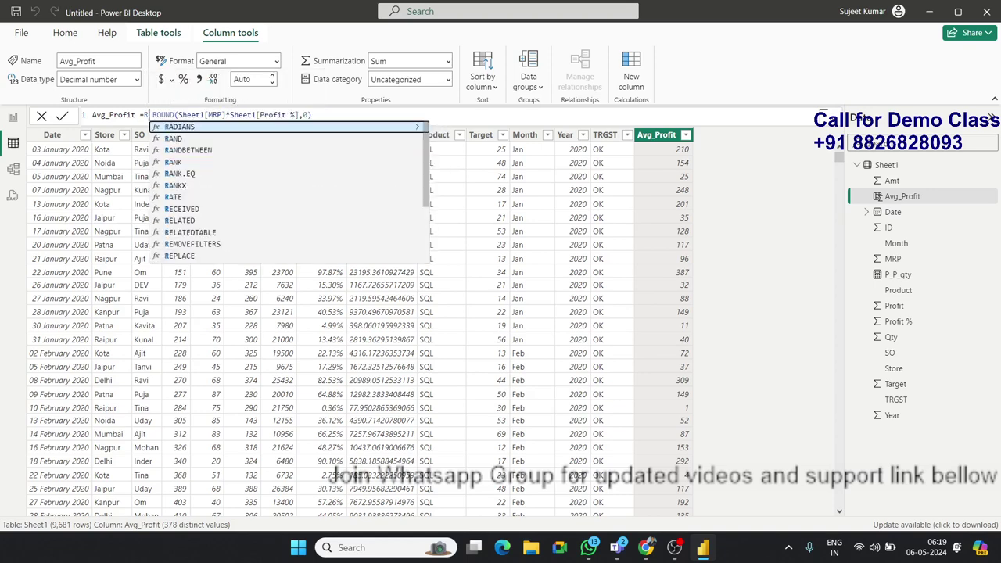
pyautogui.press('BackSpace')
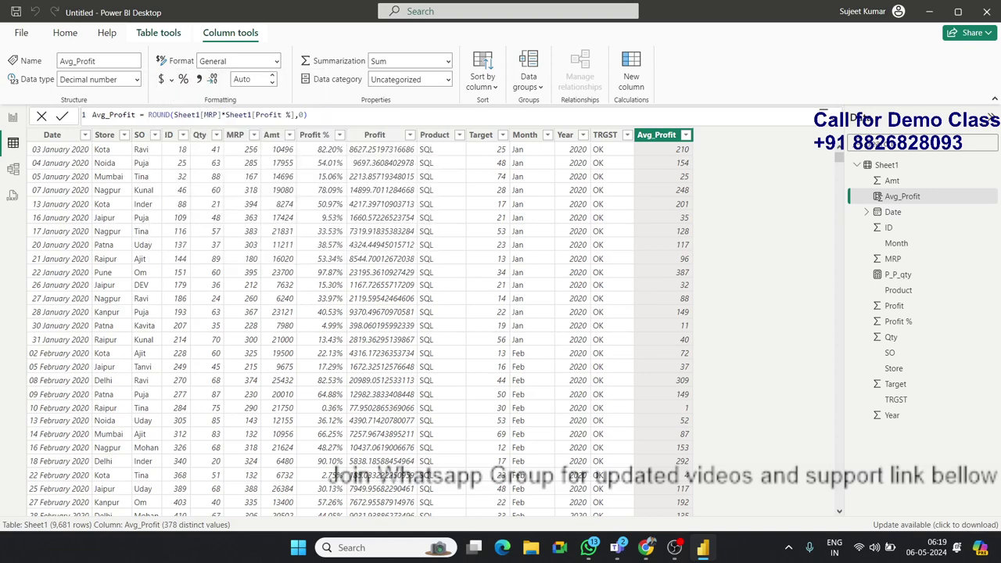
pyautogui.click(570, 206)
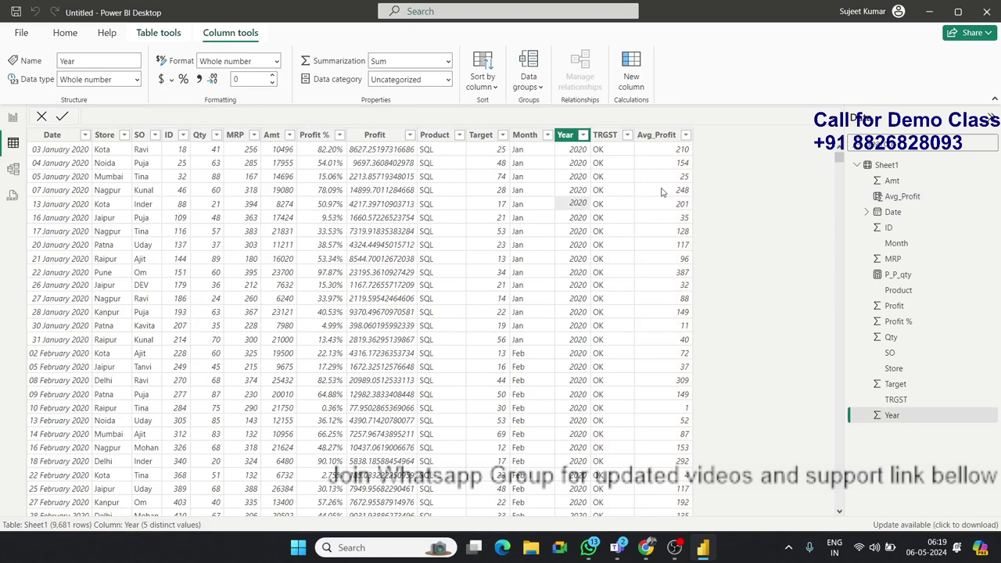
pyautogui.click(661, 192)
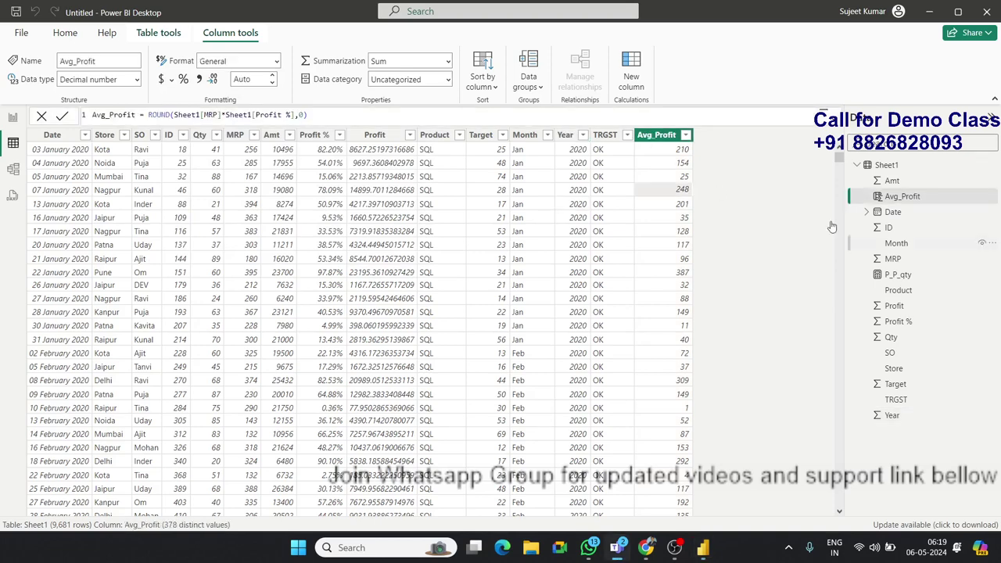
pyautogui.click(681, 154)
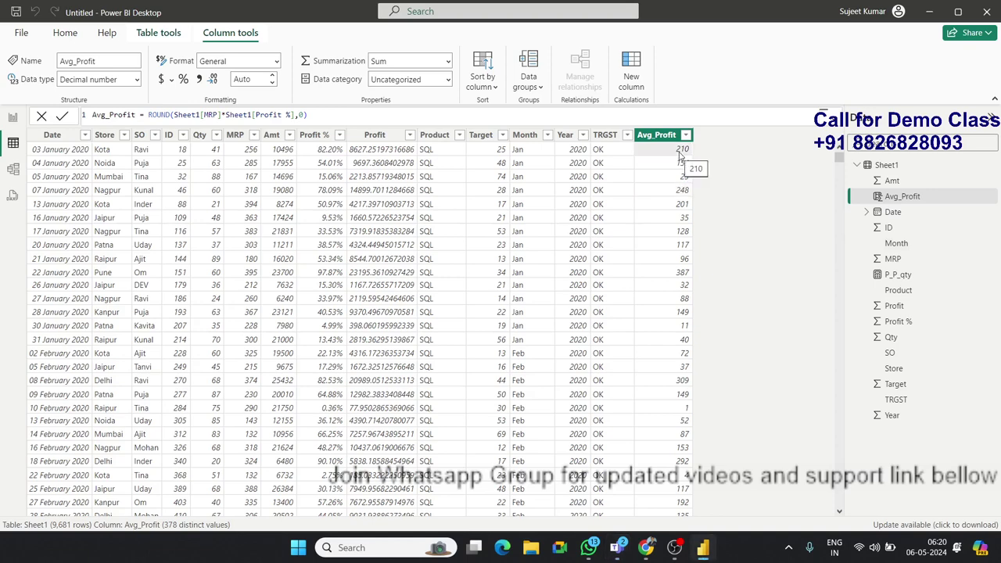
# Add a card on the report page showing the Average of Avg_Profit (124.62).
pyautogui.click(12, 116)
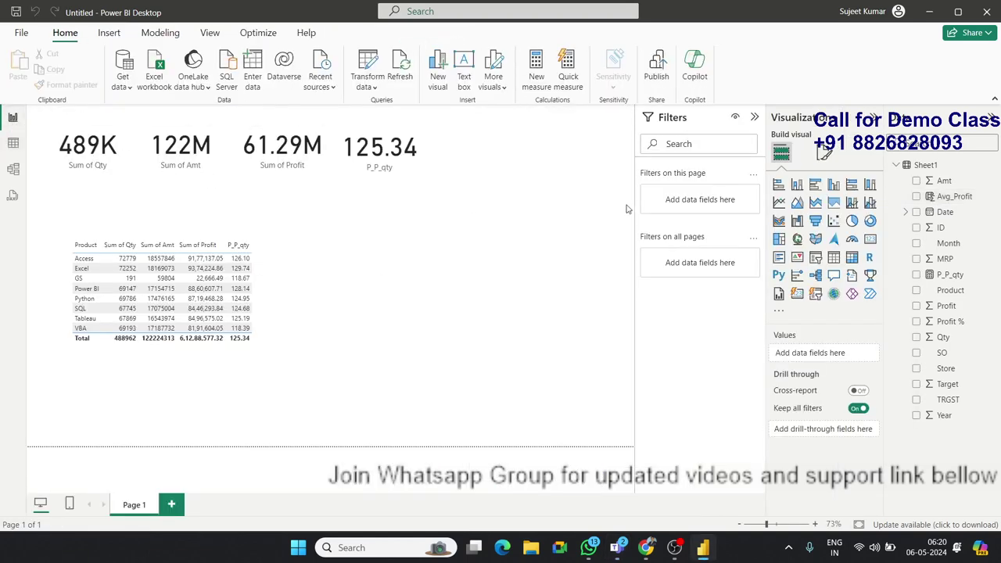
pyautogui.click(870, 239)
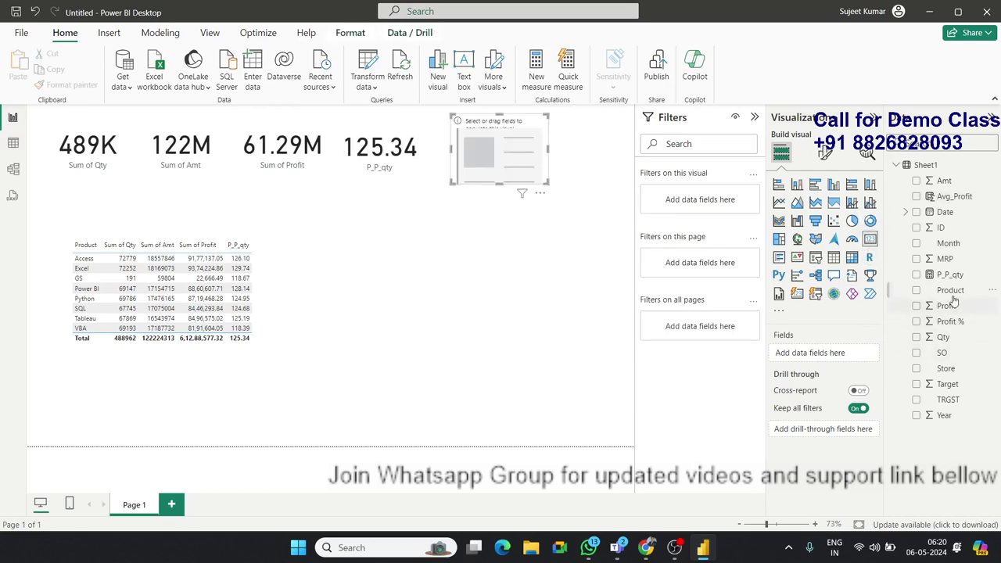
pyautogui.moveTo(960, 197); pyautogui.dragTo(536, 168)
pyautogui.click(860, 354)
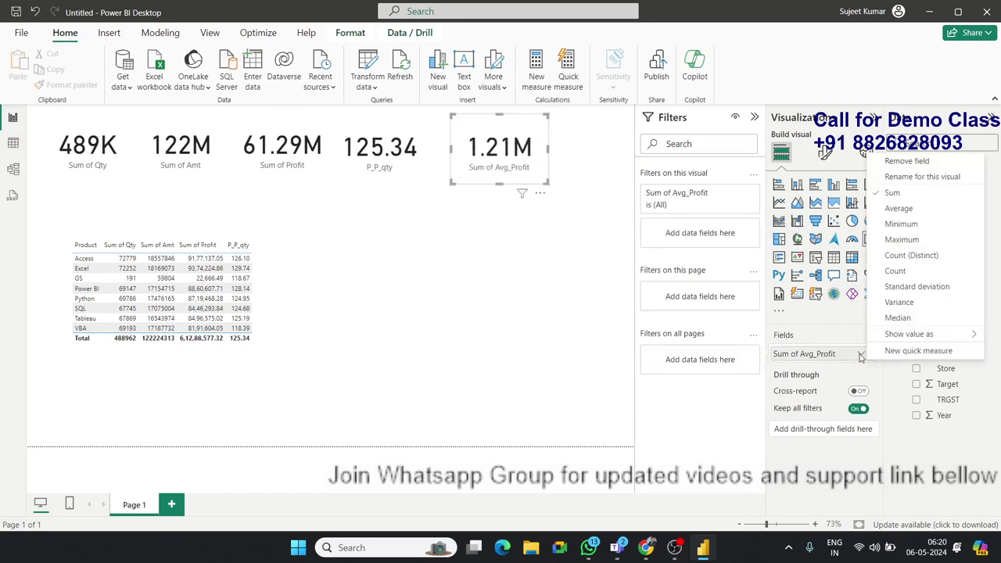
pyautogui.click(898, 208)
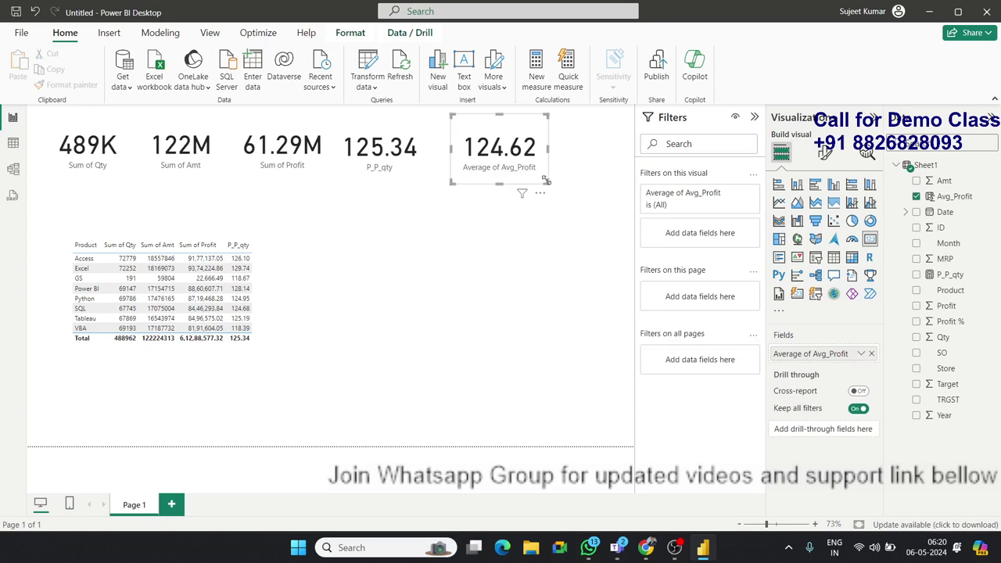
# Resize the Avg_Profit card and line it up with the other KPI cards.
pyautogui.moveTo(544, 182); pyautogui.dragTo(557, 175)
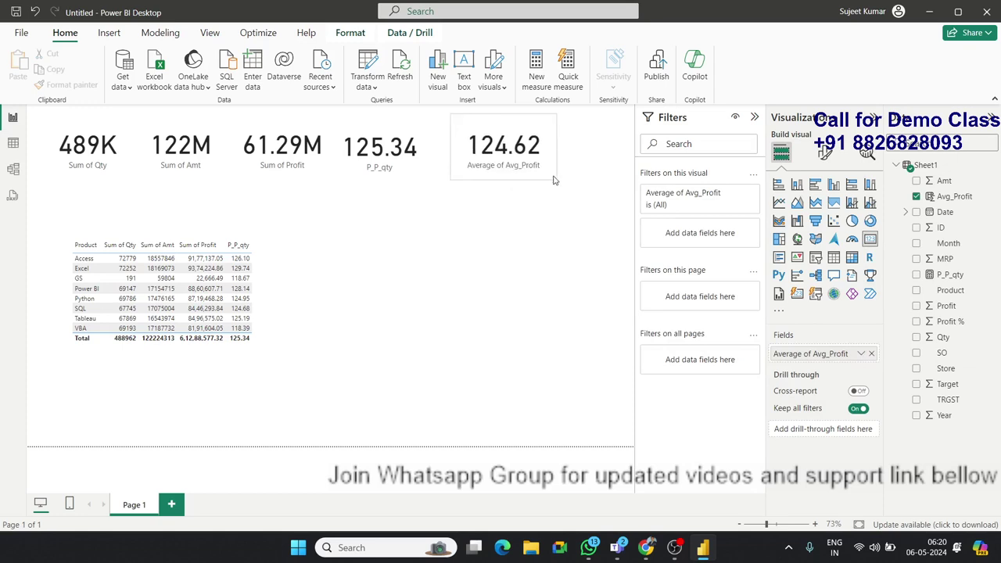
pyautogui.click(528, 225)
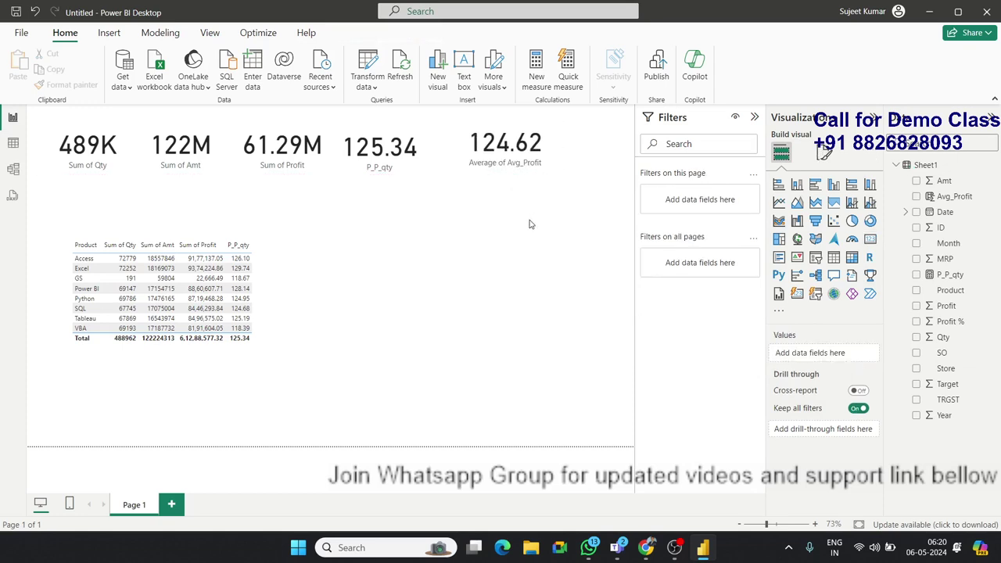
pyautogui.click(485, 175)
pyautogui.click(488, 185)
pyautogui.click(477, 176)
pyautogui.moveTo(476, 177); pyautogui.dragTo(466, 179)
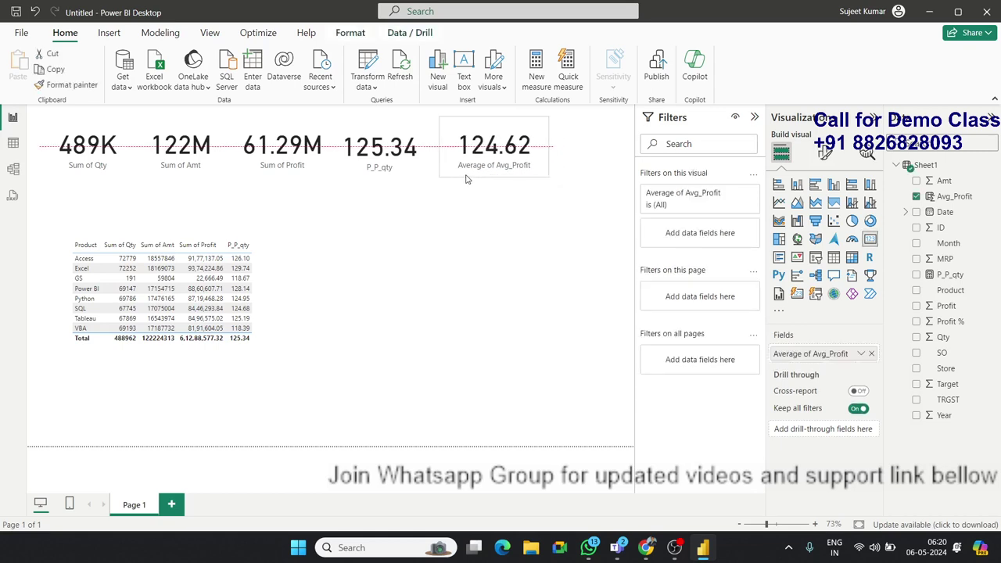
pyautogui.click(427, 235)
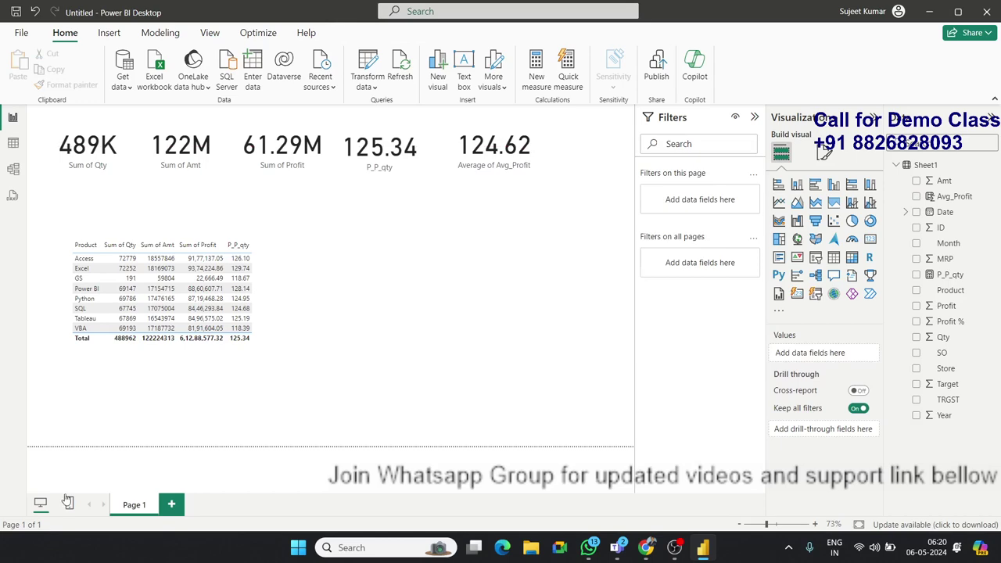
# In Table view, review the Avg_Profit formula, select Profit, and start a new calculated column.
pyautogui.click(12, 144)
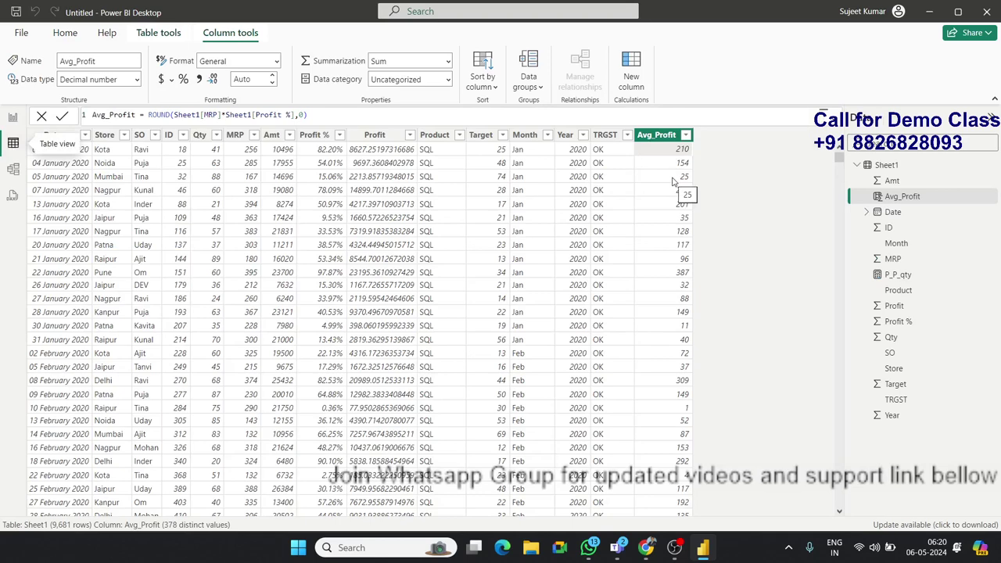
pyautogui.click(222, 115)
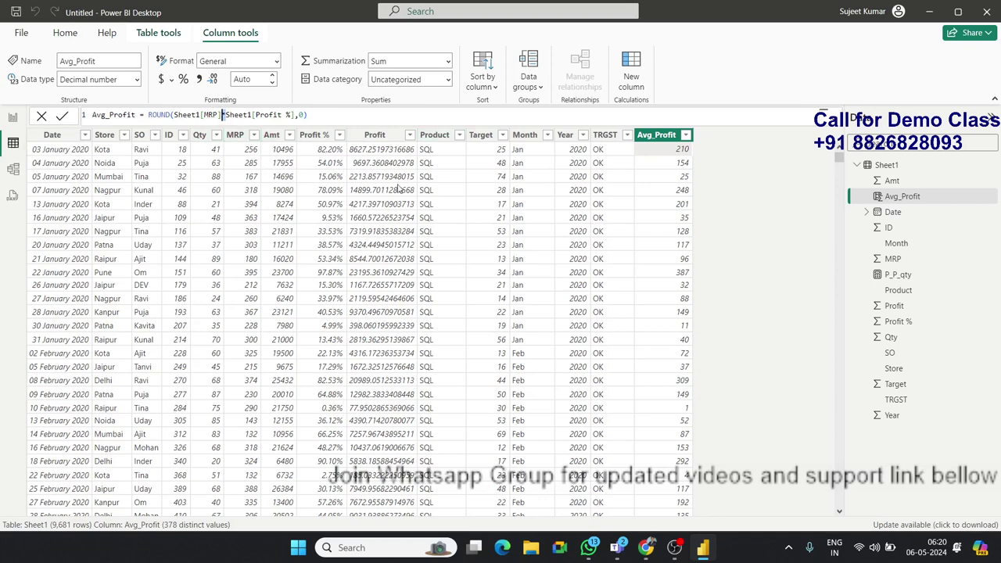
pyautogui.click(375, 135)
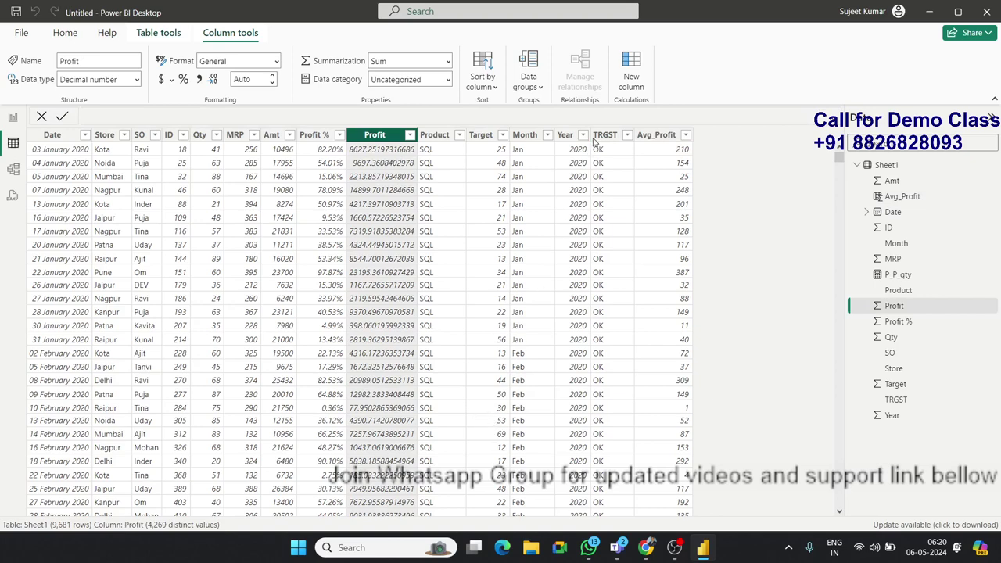
pyautogui.click(631, 72)
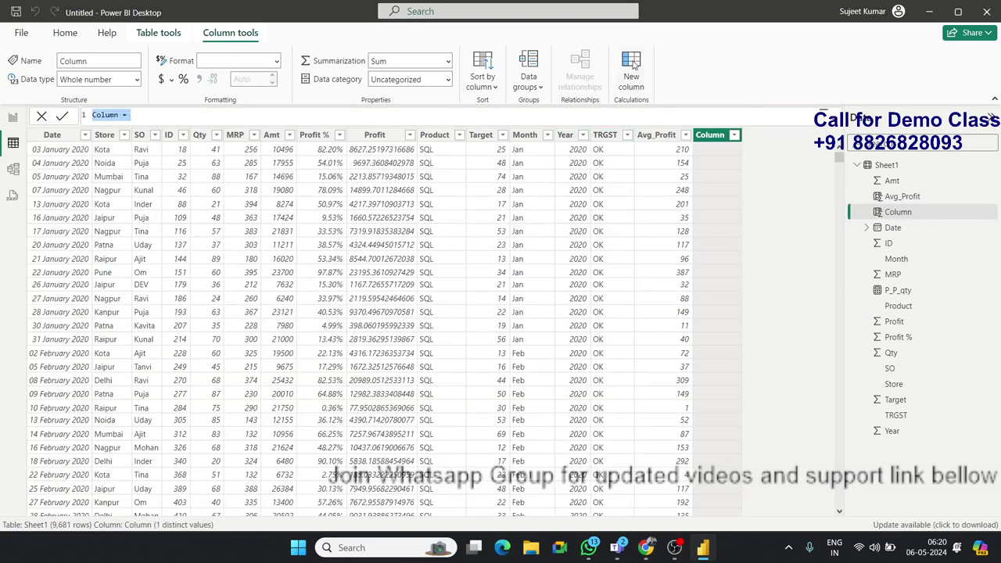
# Rename the new column to GST and start its formula with Sheet1[Profit].
pyautogui.doubleClick(116, 115)
pyautogui.write('GS')
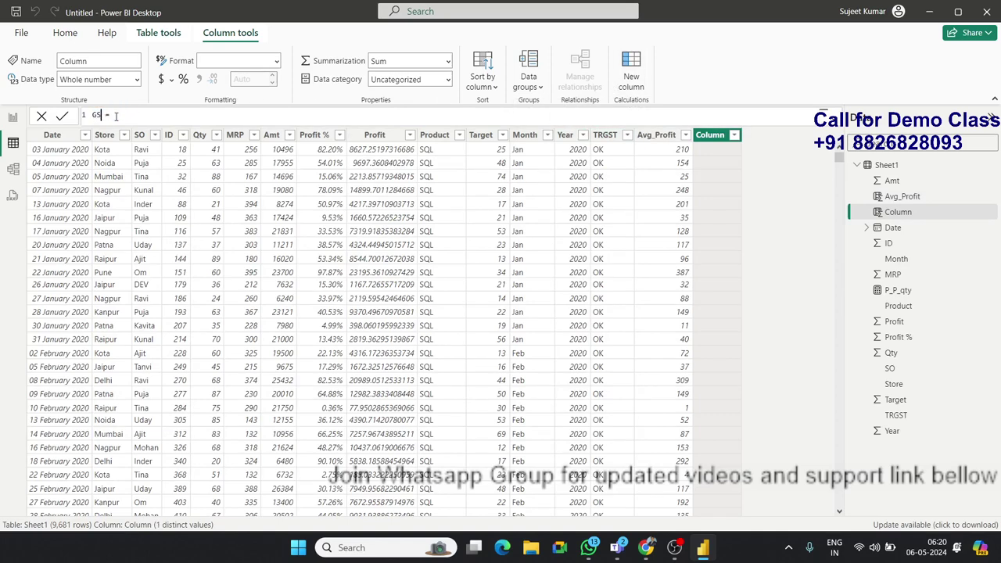
pyautogui.write('T')
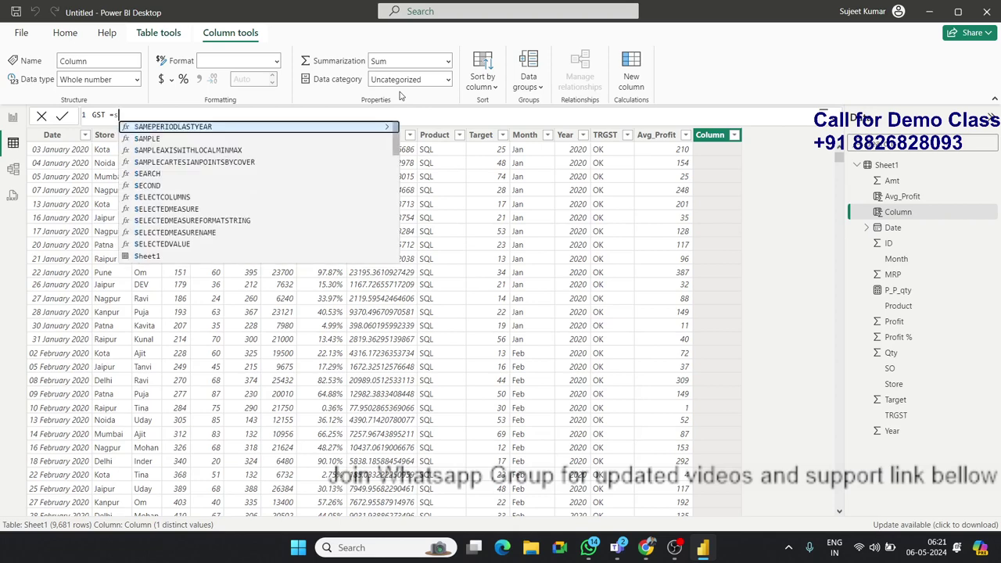
pyautogui.write('u')
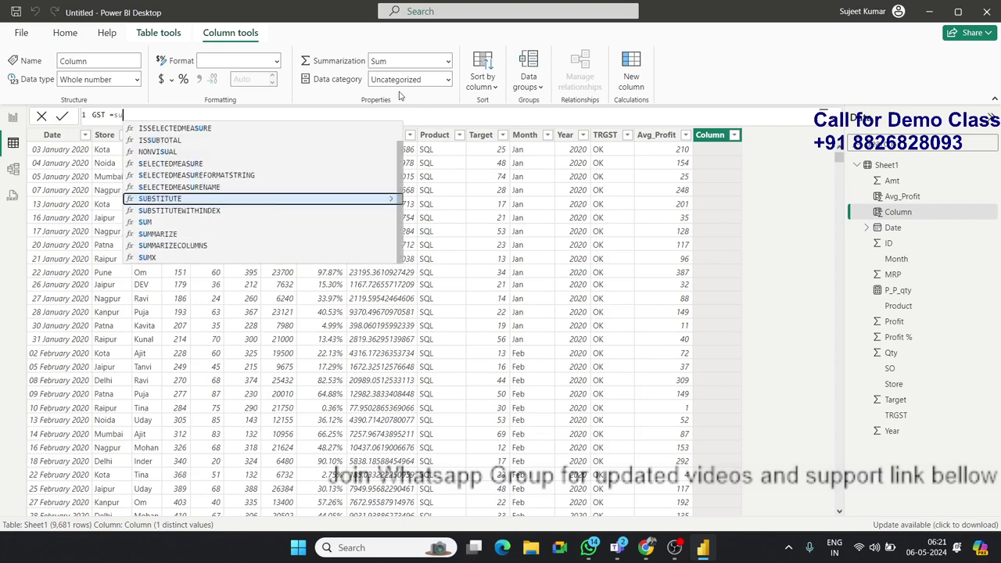
pyautogui.write('m')
pyautogui.press('BackSpace')
pyautogui.press('BackSpace')
pyautogui.press('BackSpace')
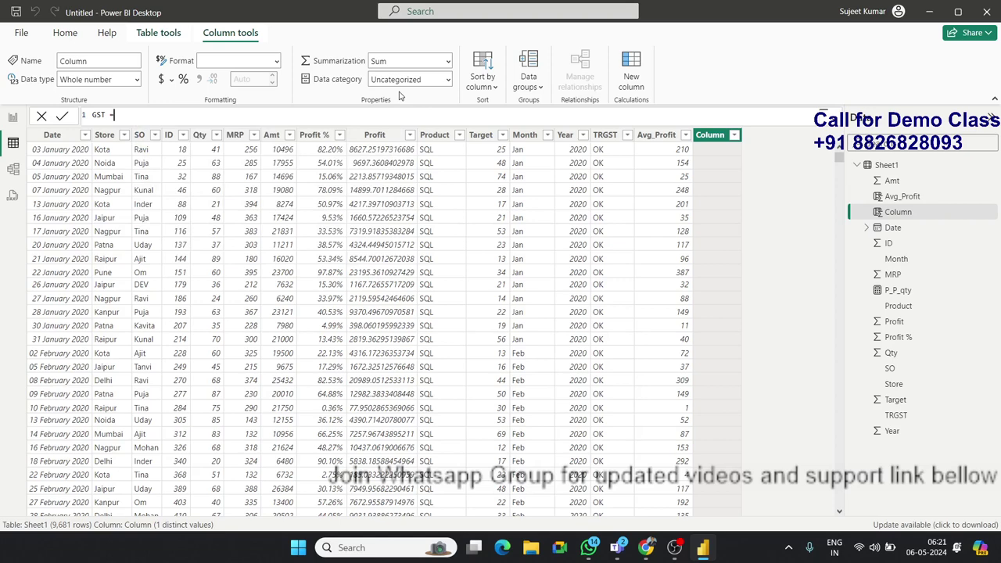
pyautogui.write('pro')
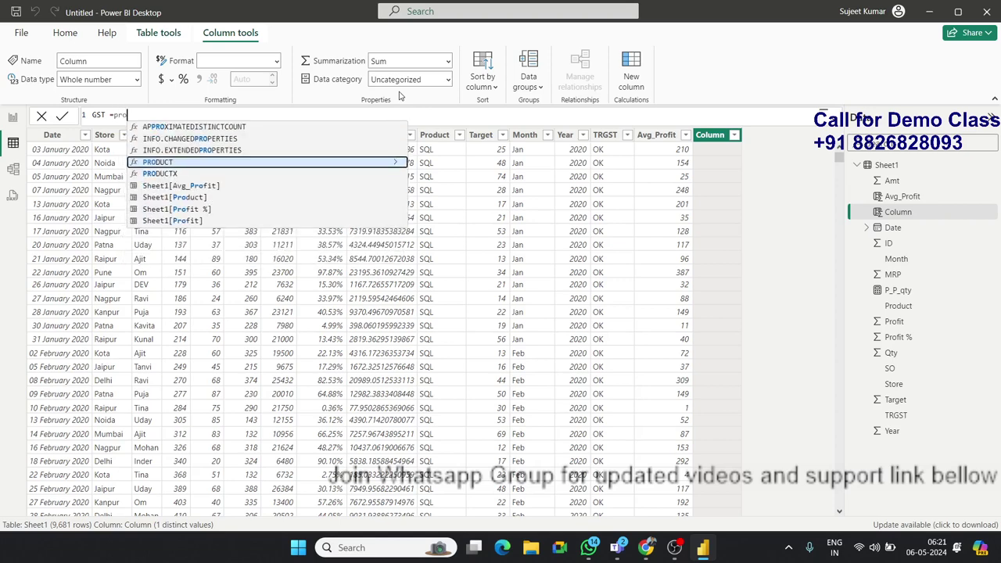
pyautogui.press('Down')
pyautogui.press('Down')
pyautogui.press('Down')
pyautogui.press('Down')
pyautogui.press('Down')
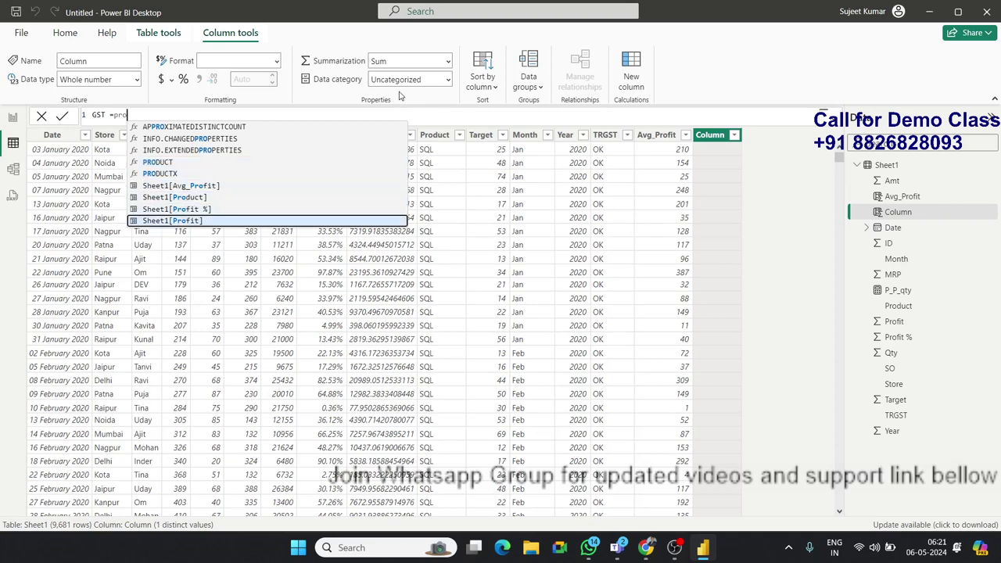
pyautogui.press('Tab')
# Finish the GST formula as Sheet1[Profit]*0.18 and commit it.
pyautogui.write('*')
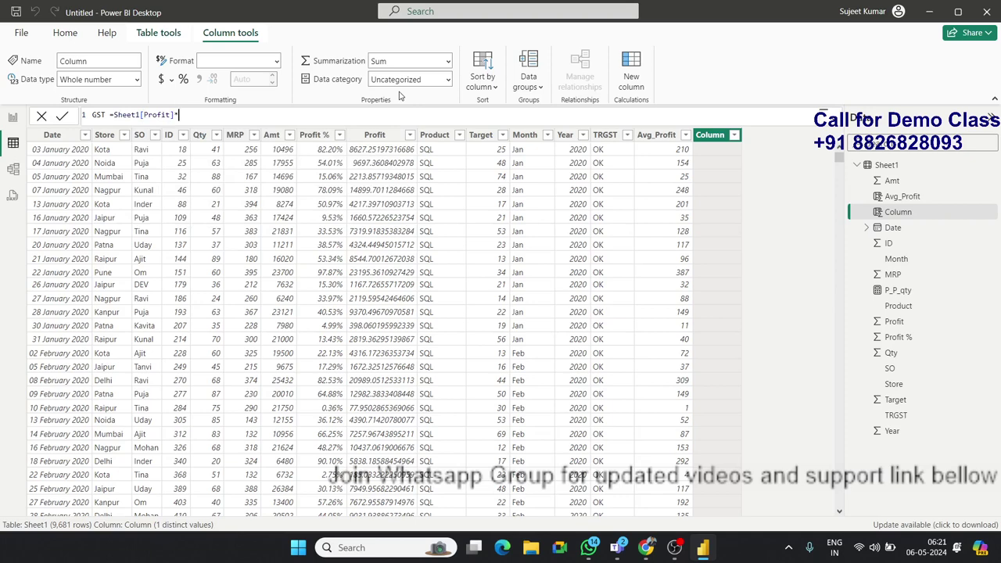
pyautogui.write('18')
pyautogui.write('%')
pyautogui.click(214, 114)
pyautogui.press('BackSpace')
pyautogui.press('BackSpace')
pyautogui.press('BackSpace')
pyautogui.write('1')
pyautogui.write('8/1')
pyautogui.press('BackSpace')
pyautogui.press('BackSpace')
pyautogui.press('BackSpace')
pyautogui.press('BackSpace')
pyautogui.write('0.18')
pyautogui.press('Return')
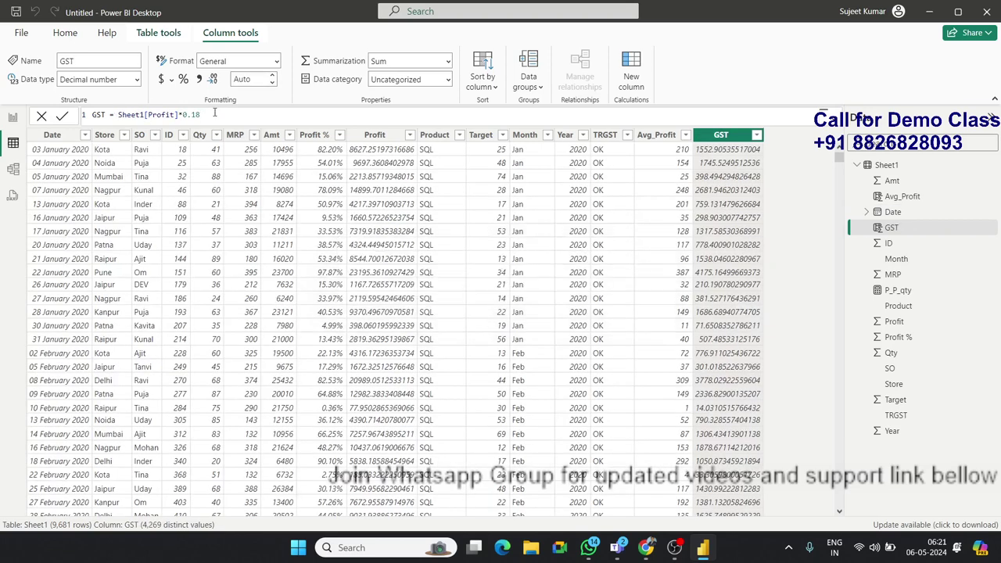
# Wrap the GST formula as ROUND(Sheet1[Profit]*0.18,0) so values become whole numbers.
pyautogui.doubleClick(122, 114)
pyautogui.write('r')
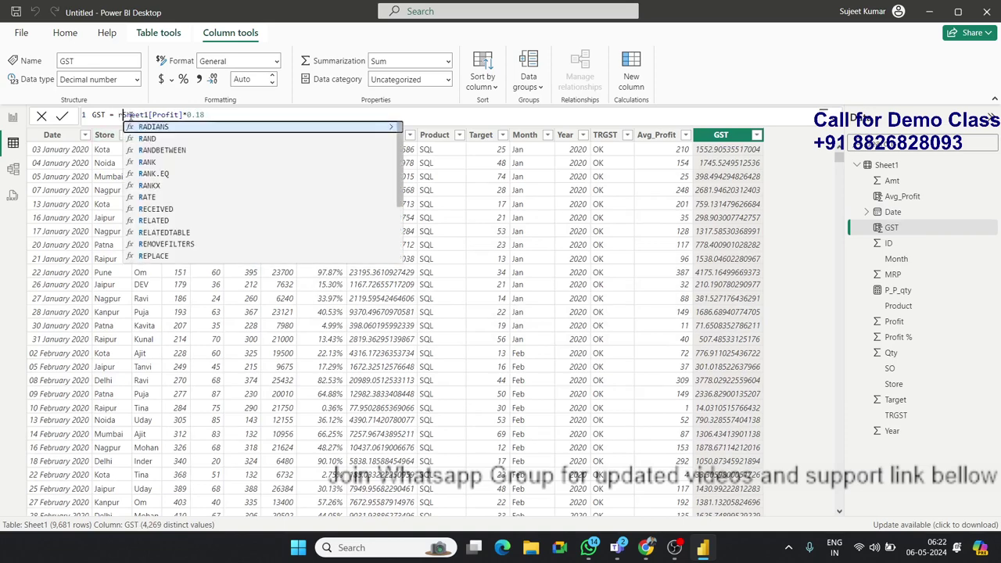
pyautogui.write('ound')
pyautogui.press('Tab')
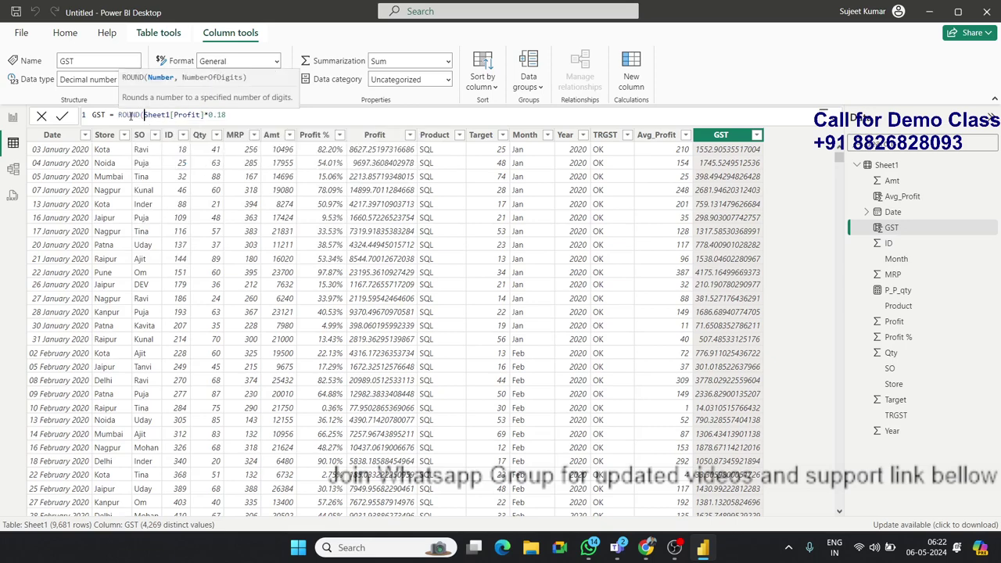
pyautogui.click(231, 114)
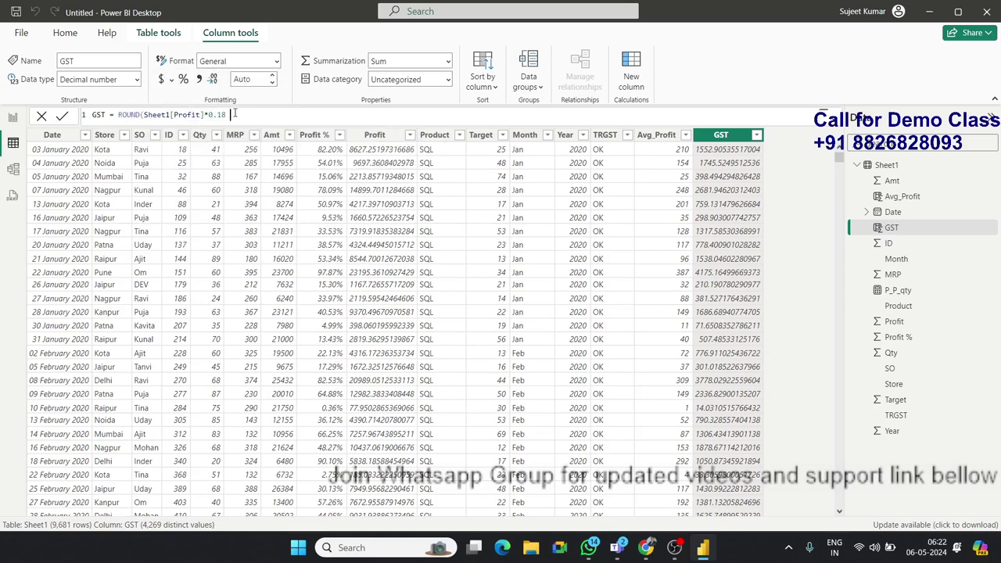
pyautogui.write(',0)')
pyautogui.press('Return')
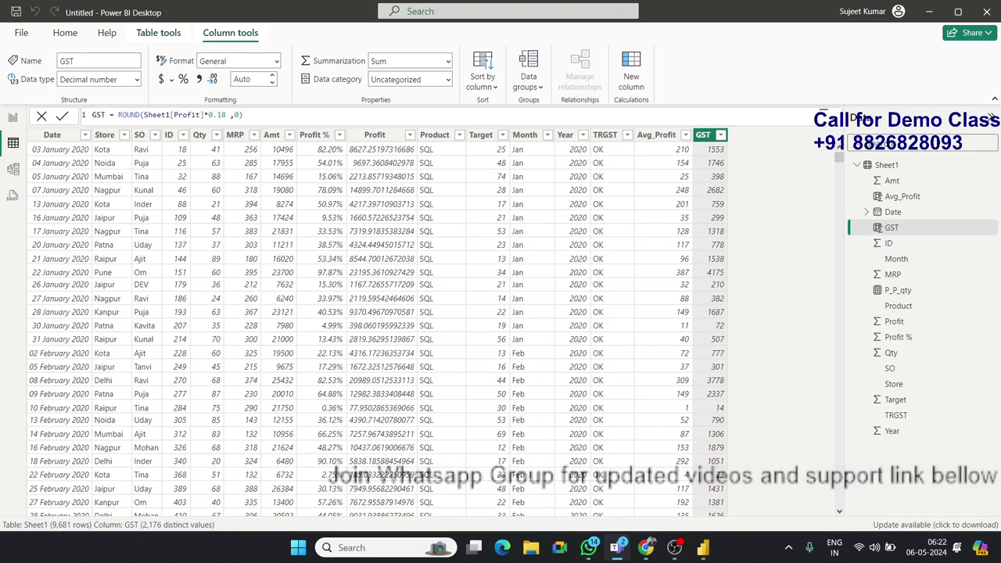
# Check the Product, Profit and Amt columns in the data grid.
pyautogui.click(430, 245)
pyautogui.scroll(-10, 280, 179)
pyautogui.scroll(10, 280, 178)
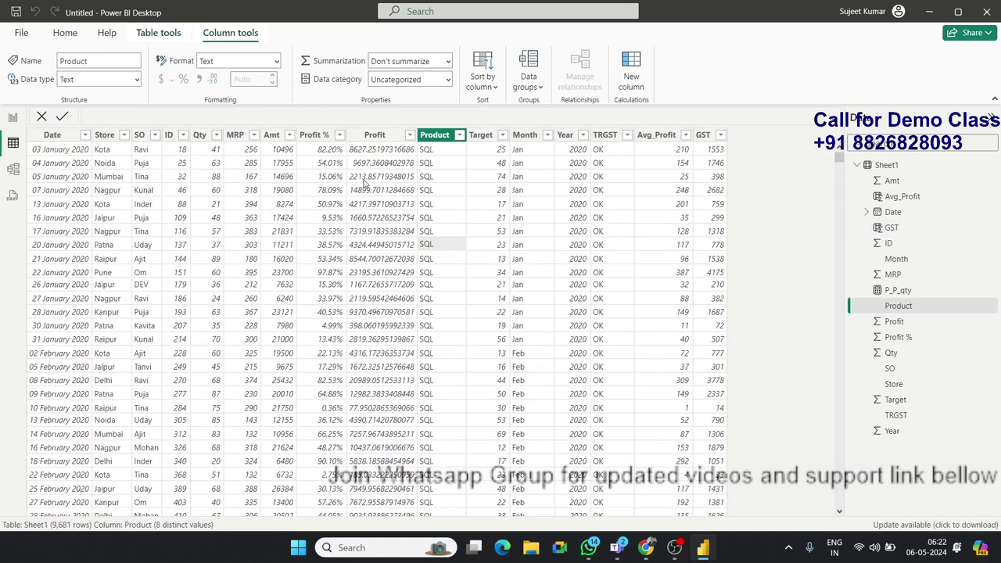
pyautogui.click(365, 178)
pyautogui.click(287, 191)
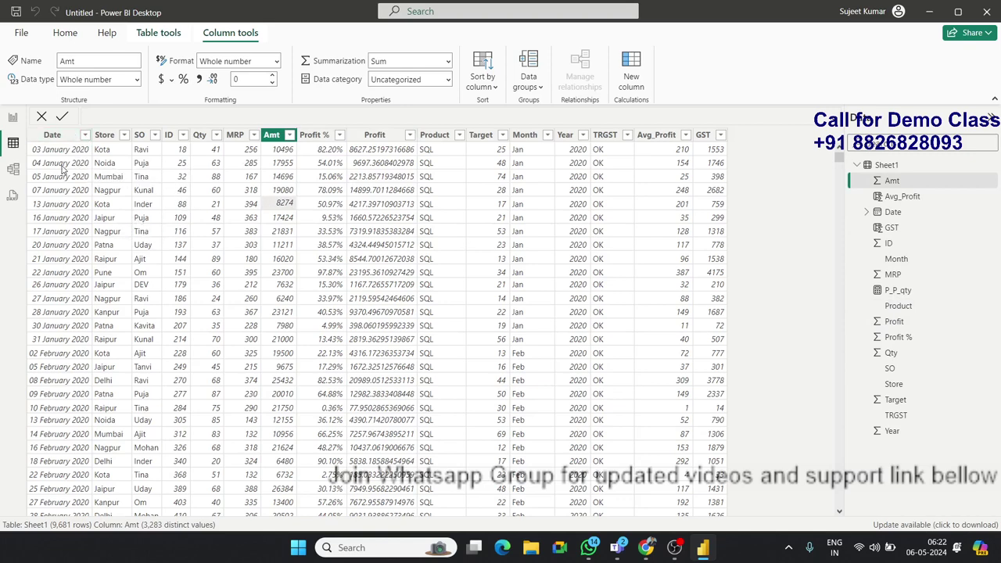
# In Report view, add a new page named Delhi, then return to Page 1.
pyautogui.click(12, 117)
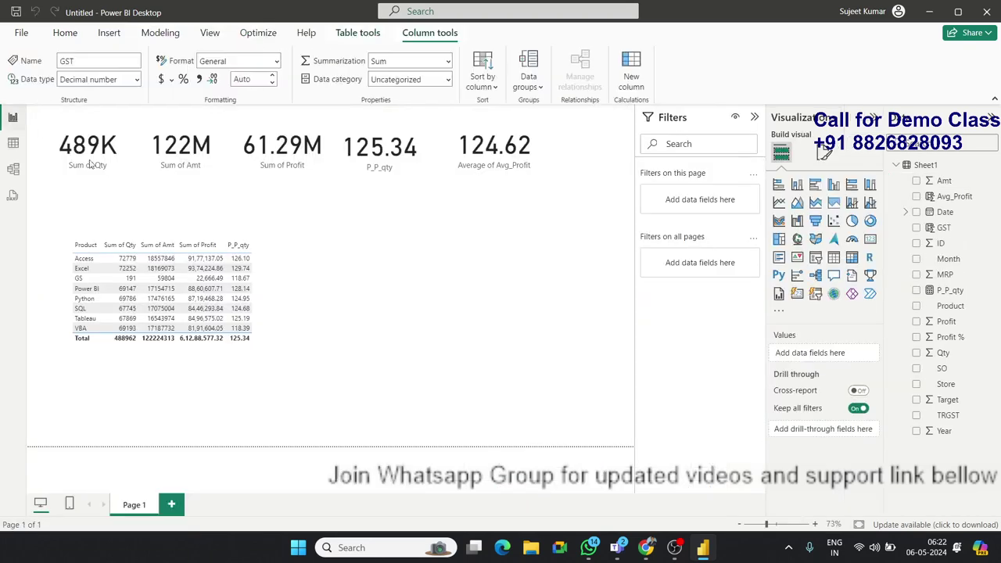
pyautogui.click(173, 505)
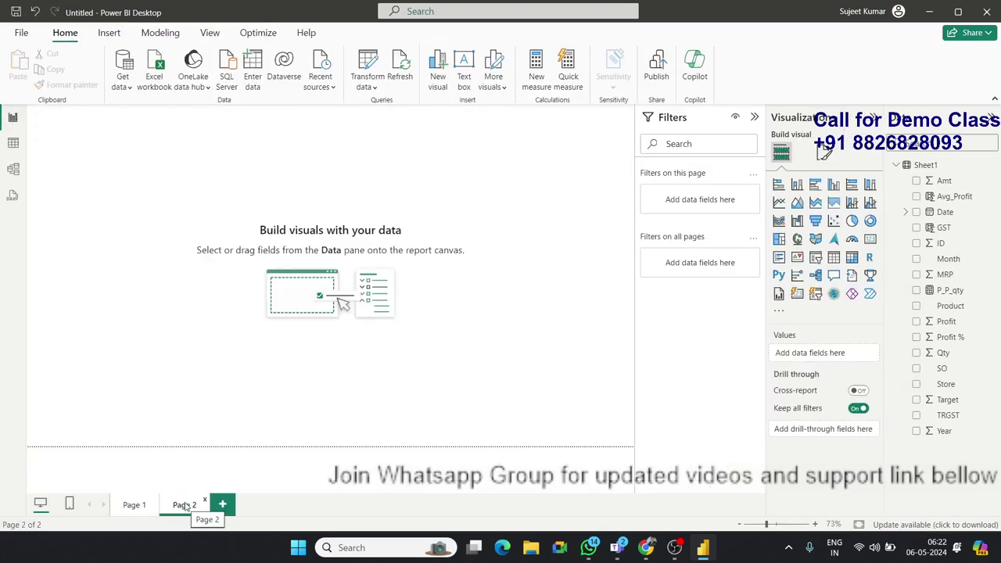
pyautogui.doubleClick(186, 504)
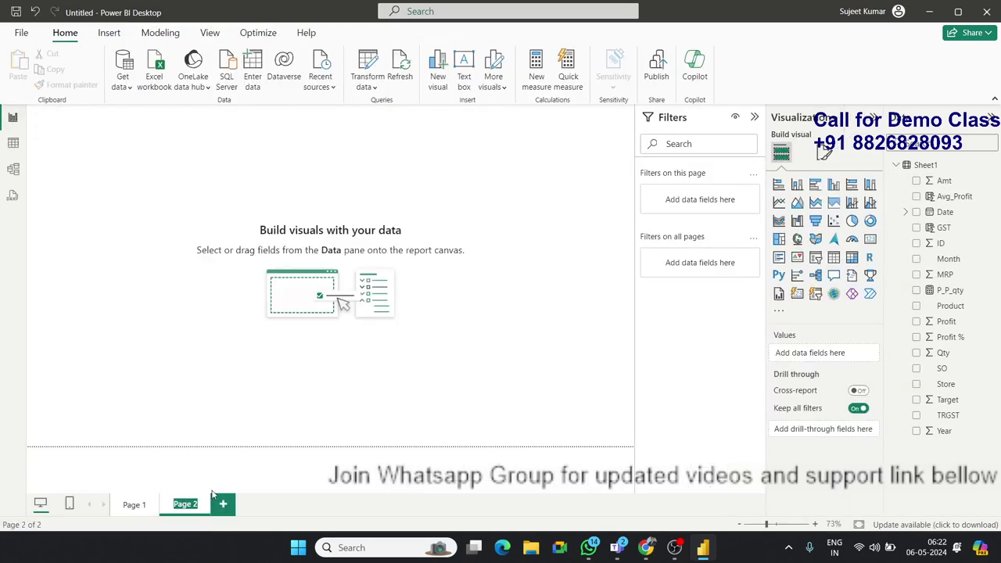
pyautogui.write('Delhi')
pyautogui.click(364, 454)
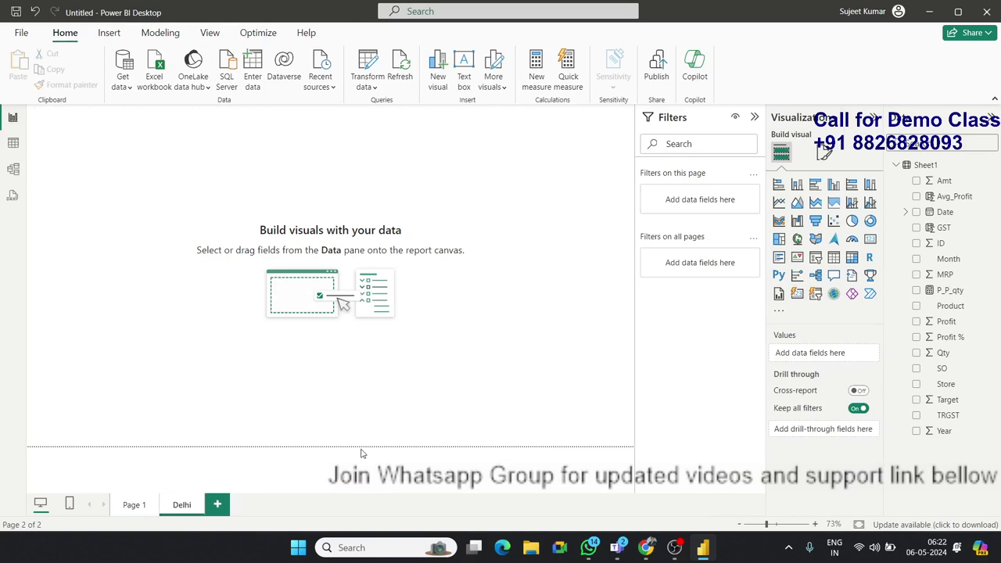
pyautogui.click(134, 506)
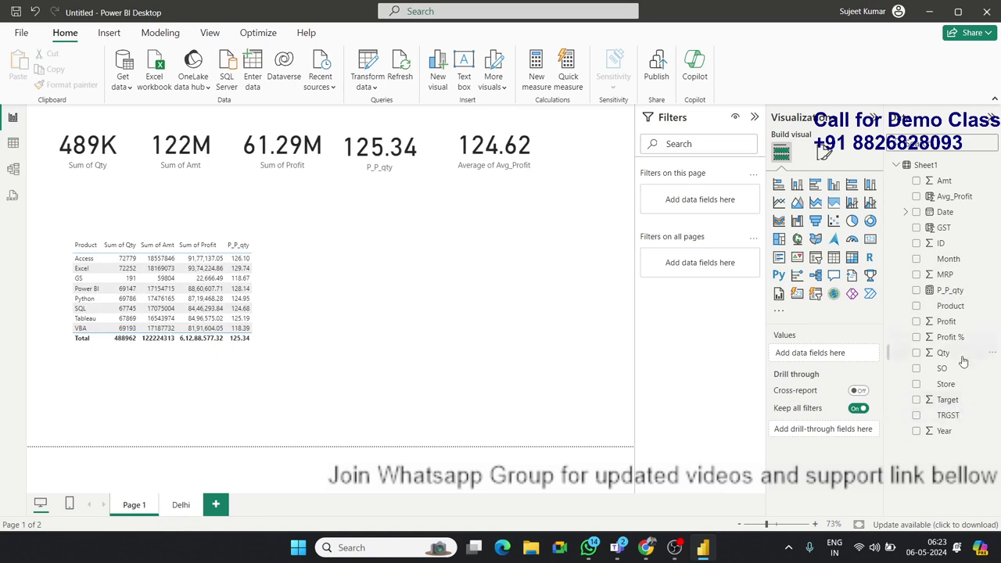
# Filter Page 1 to the Delhi store using a Store page filter.
pyautogui.moveTo(962, 385)
pyautogui.mouseDown()
pyautogui.moveTo(678, 250)
pyautogui.moveTo(704, 188)
pyautogui.moveTo(708, 197)
pyautogui.mouseUp()
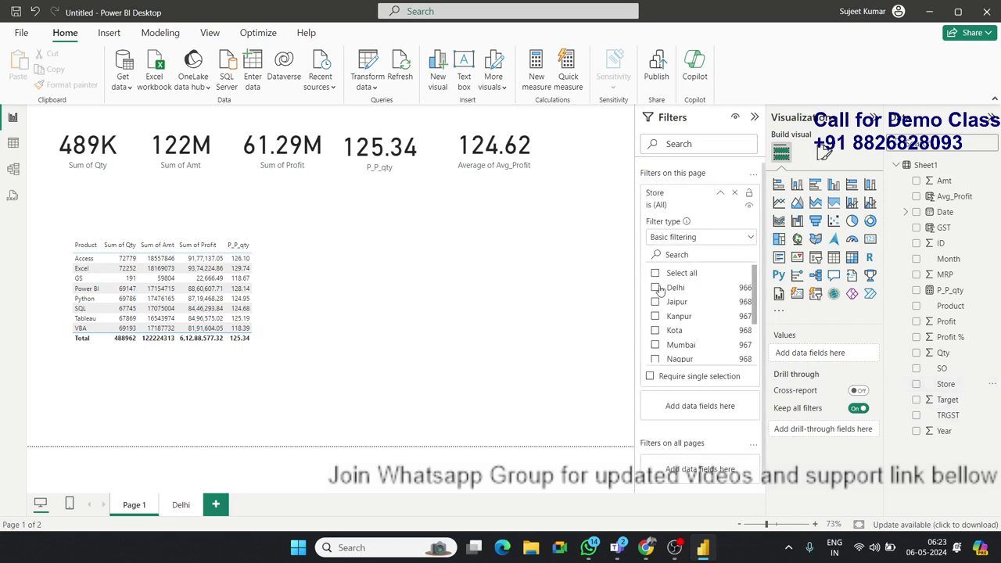
pyautogui.click(657, 287)
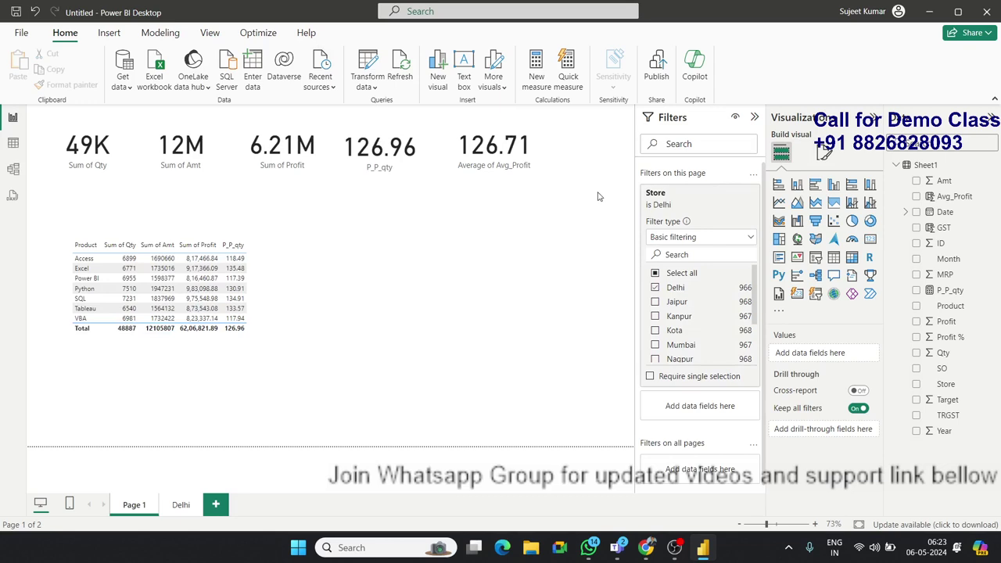
pyautogui.click(752, 175)
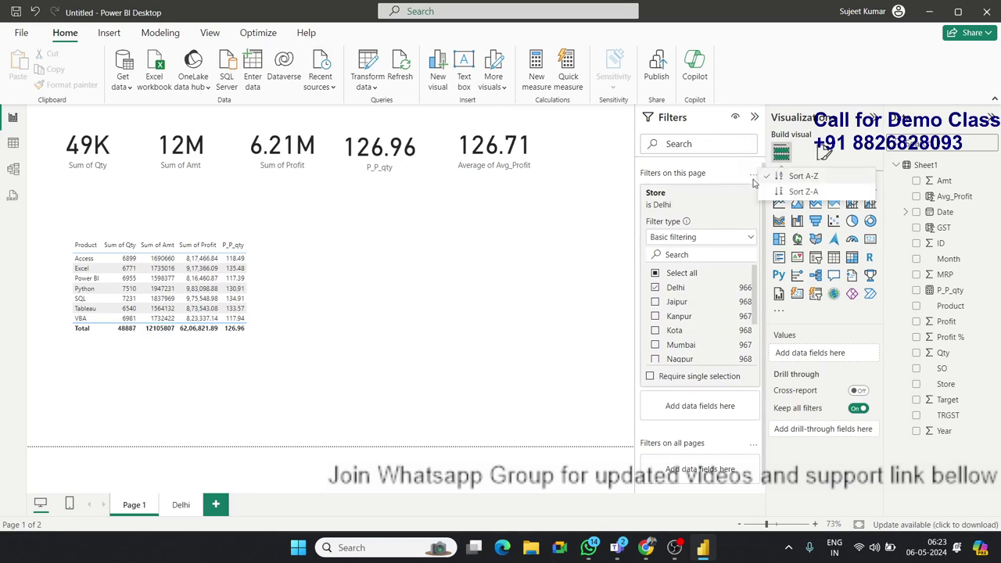
pyautogui.click(709, 182)
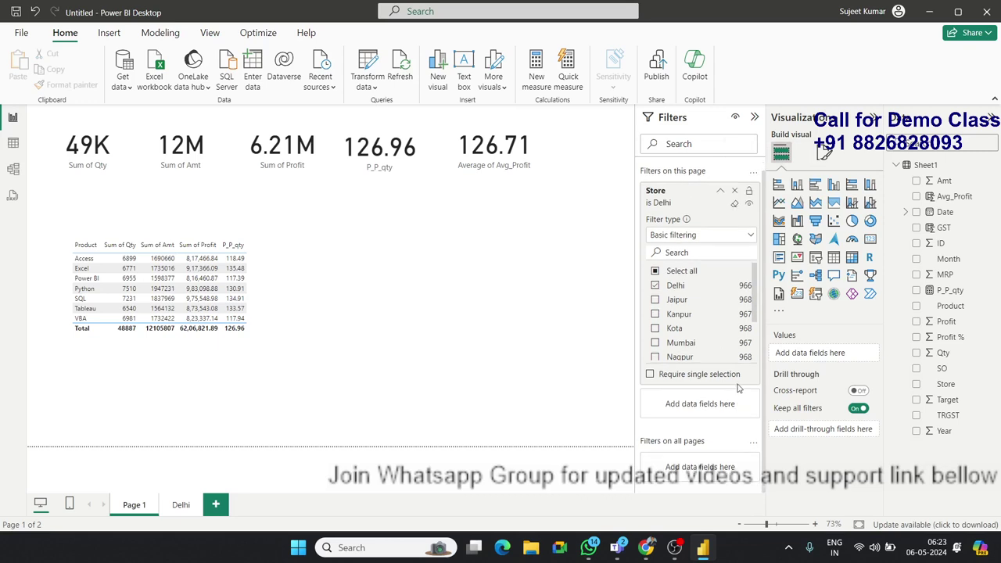
# Clear the Store filter, then go to the Delhi page and Table view.
pyautogui.moveTo(749, 205)
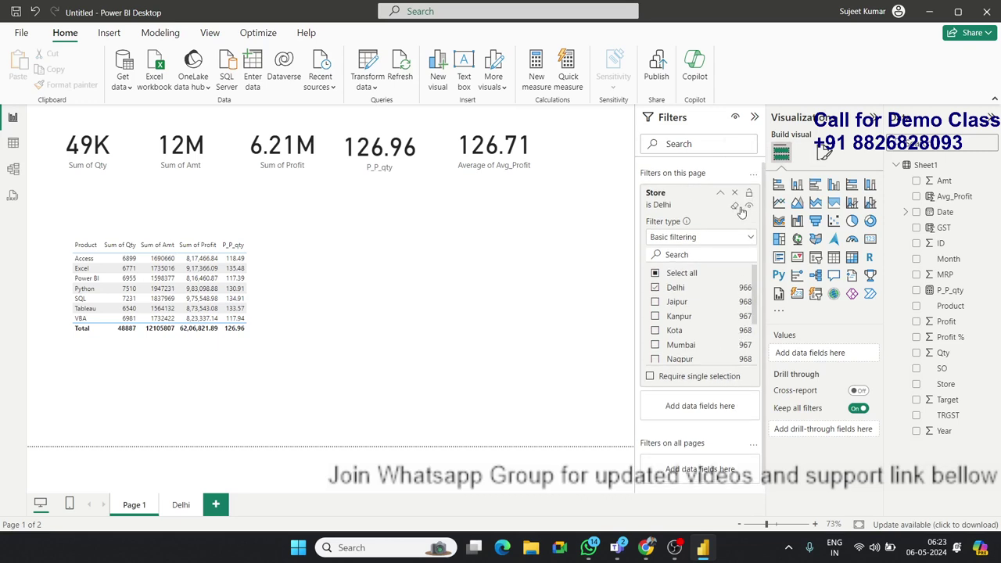
pyautogui.click(734, 194)
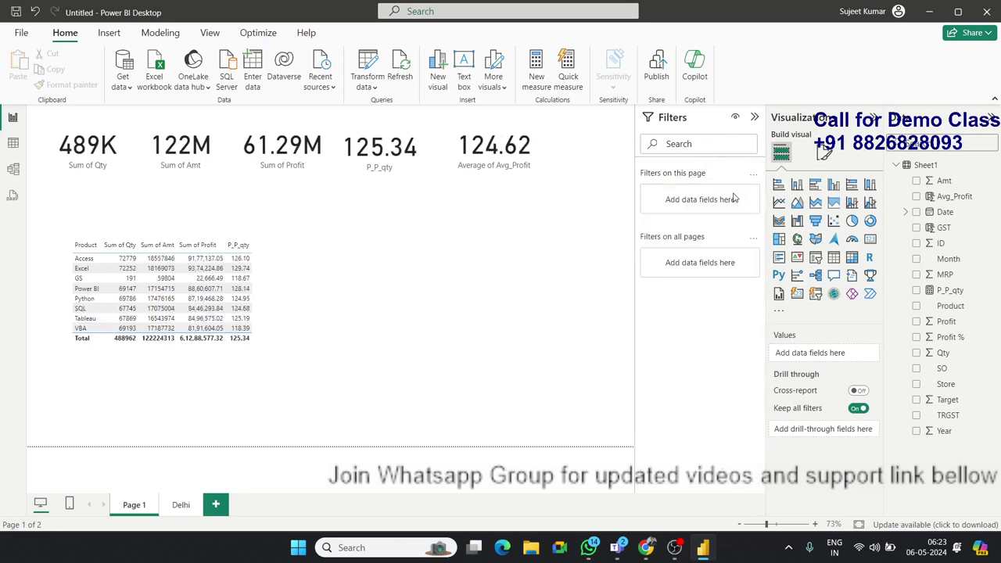
pyautogui.click(179, 505)
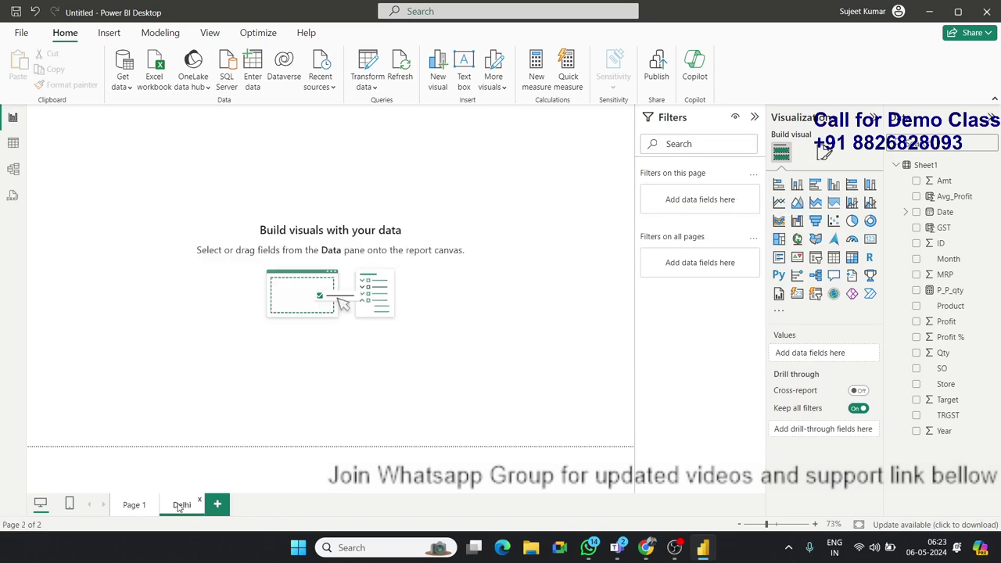
pyautogui.click(12, 145)
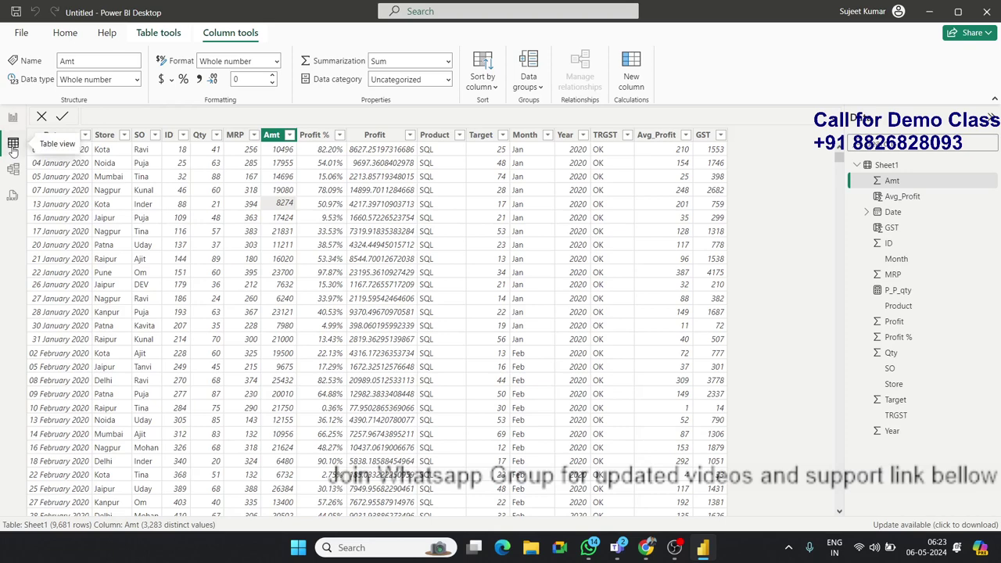
# Create a new calculated table from Table tools and name it Delhi in the formula.
pyautogui.click(577, 271)
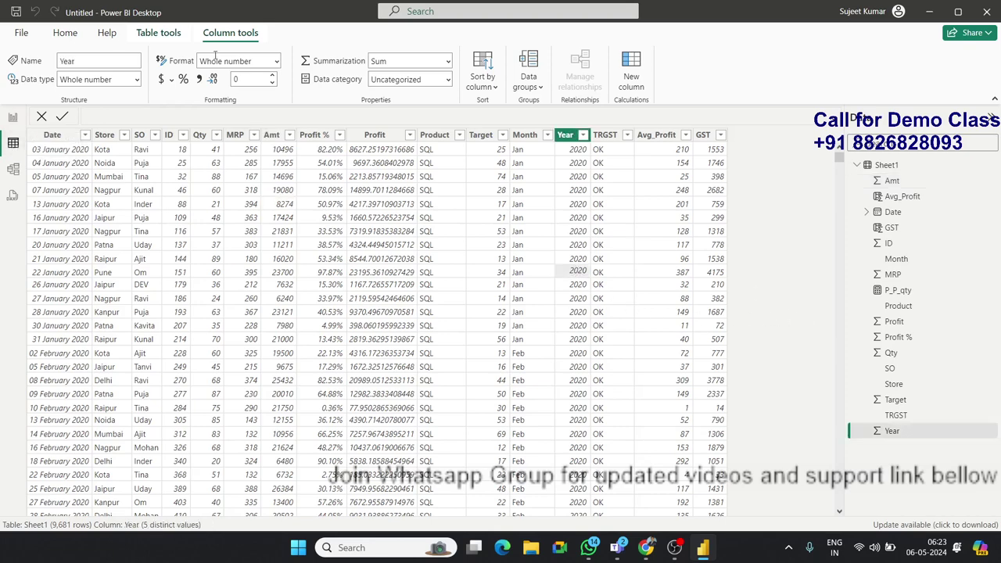
pyautogui.click(159, 32)
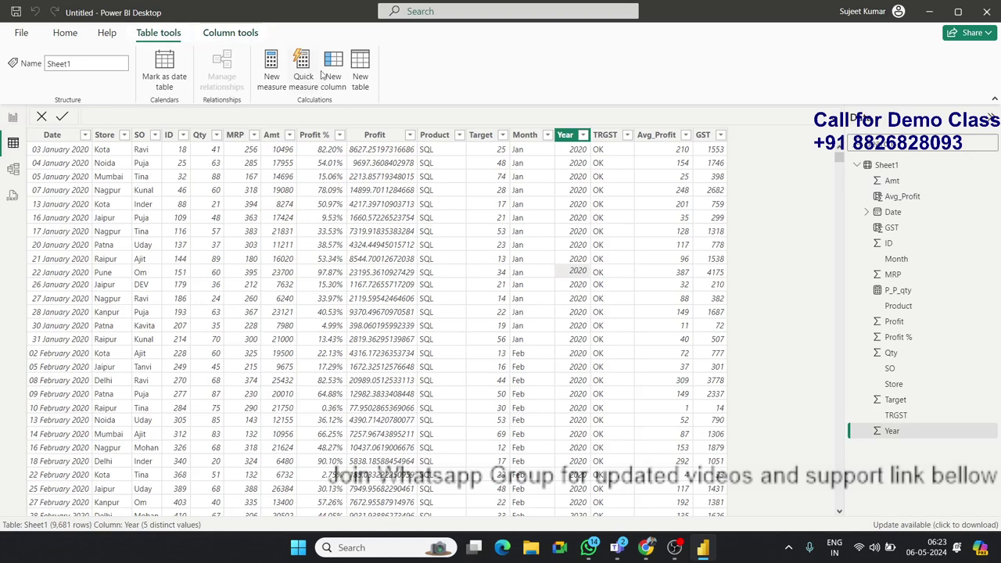
pyautogui.click(360, 78)
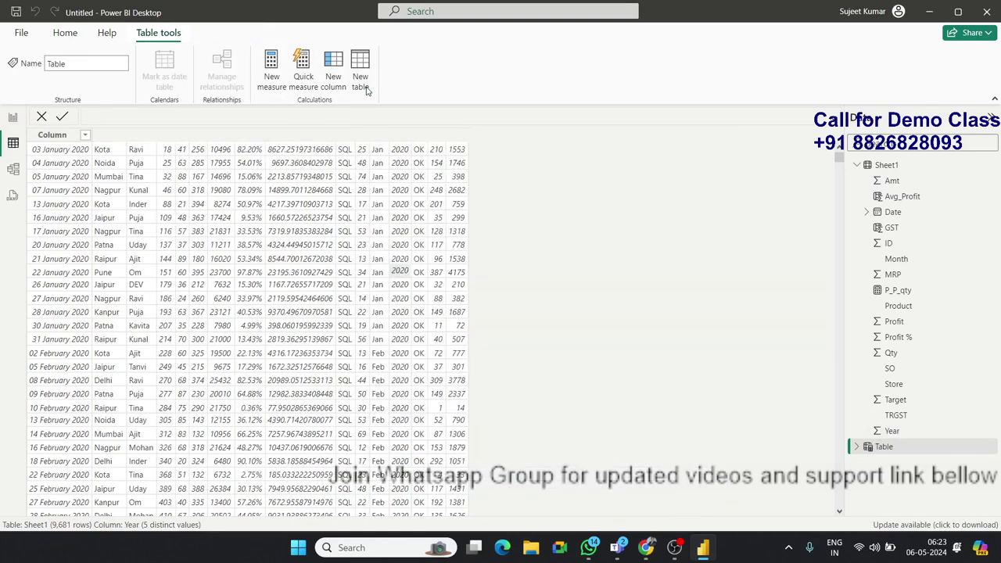
pyautogui.doubleClick(103, 115)
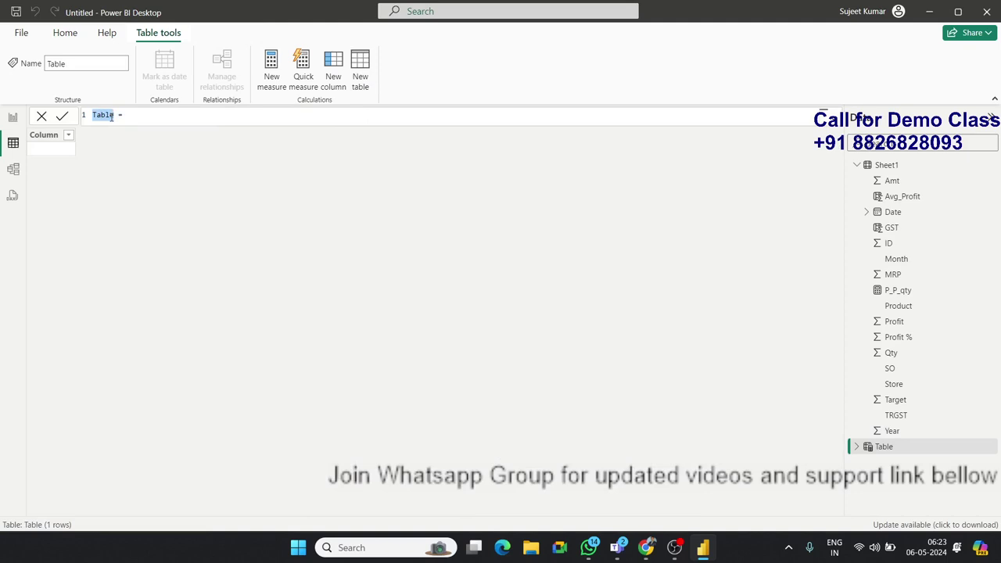
pyautogui.write('Delhi')
pyautogui.click(179, 114)
# Begin the Delhi table formula as FILTER over Sheet1.
pyautogui.write('fil')
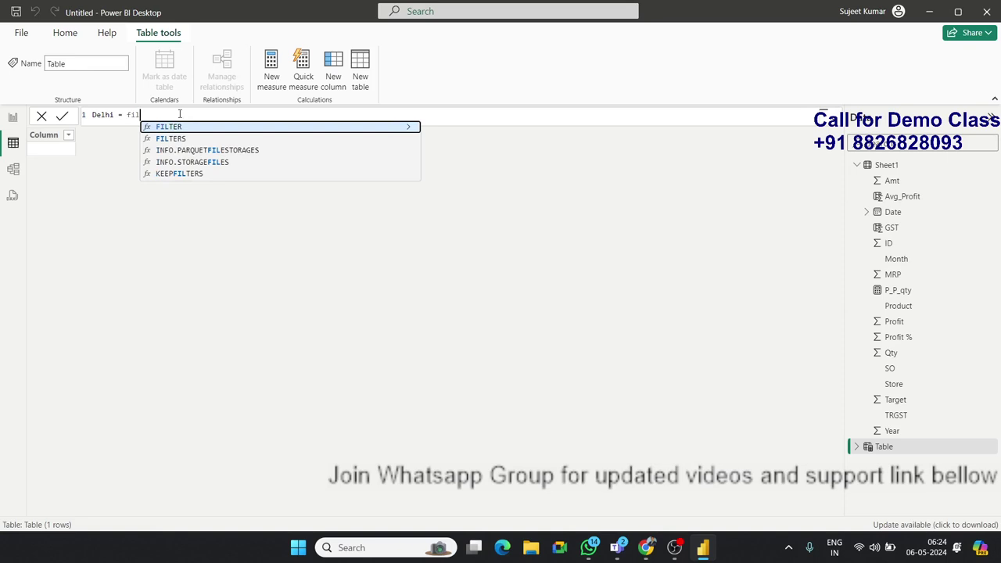
pyautogui.press('Tab')
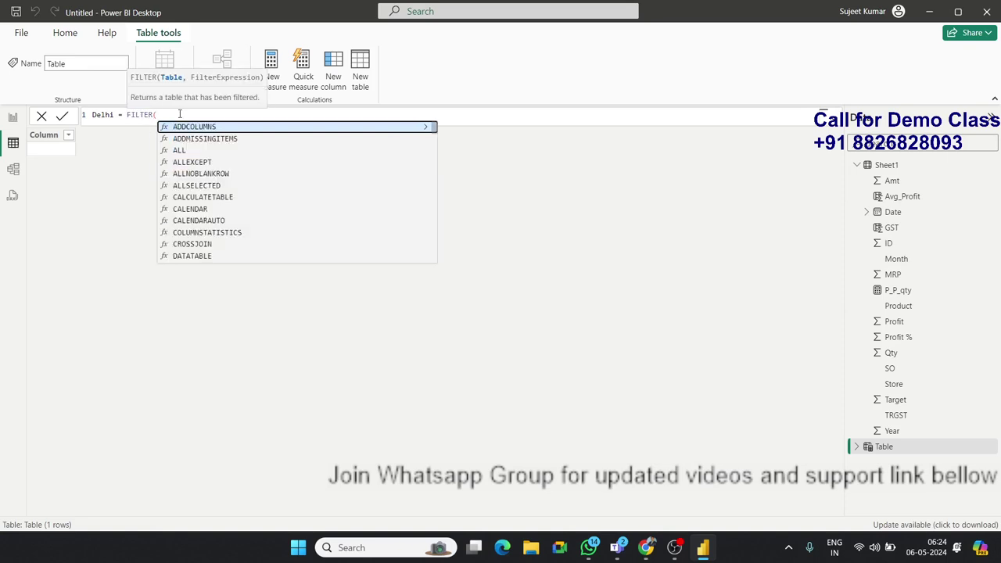
pyautogui.write('Sh')
pyautogui.press('Tab')
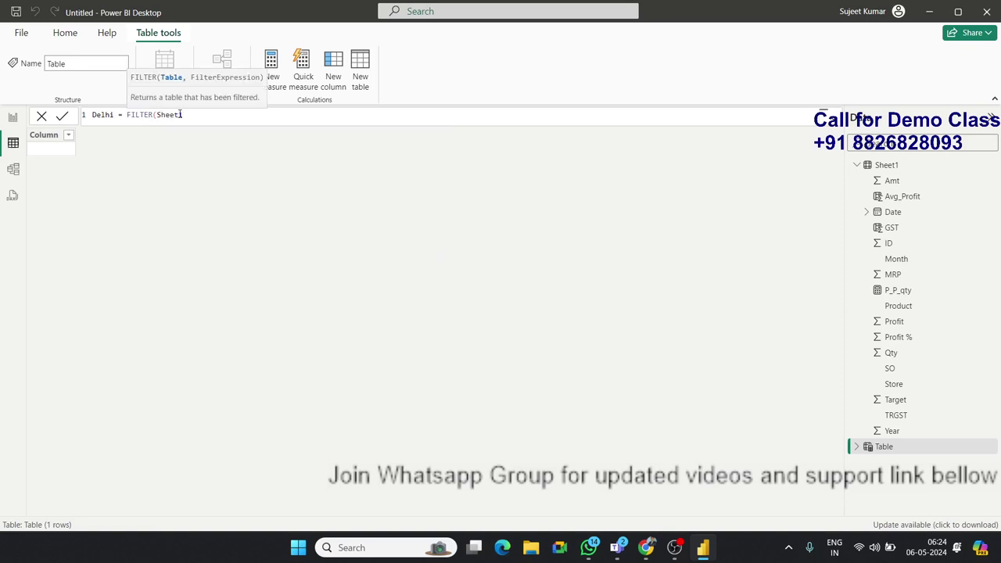
pyautogui.write(',')
pyautogui.write('stro')
pyautogui.press('BackSpace')
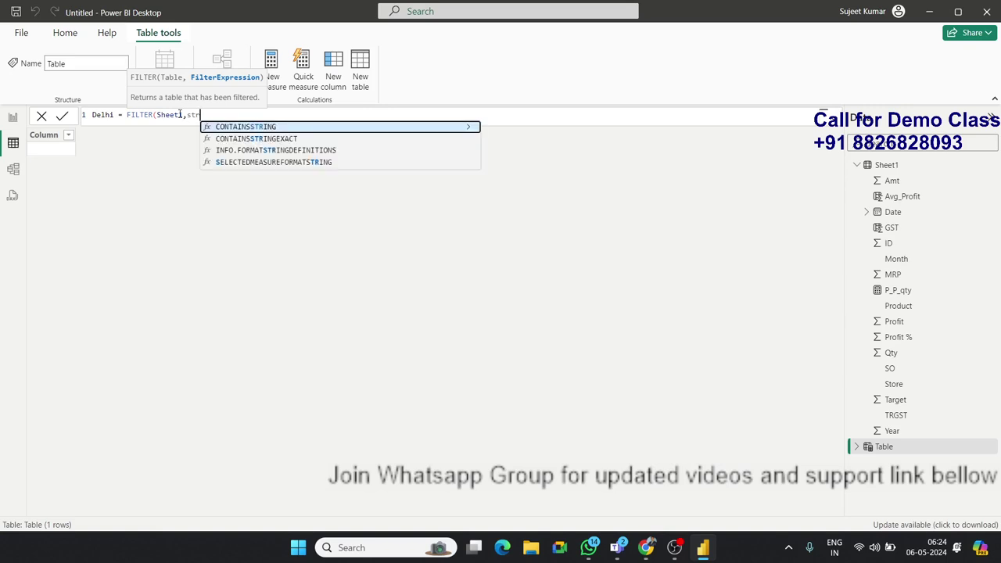
pyautogui.press('BackSpace')
pyautogui.press('BackSpace')
pyautogui.press('BackSpace')
pyautogui.press('BackSpace')
pyautogui.press('Escape')
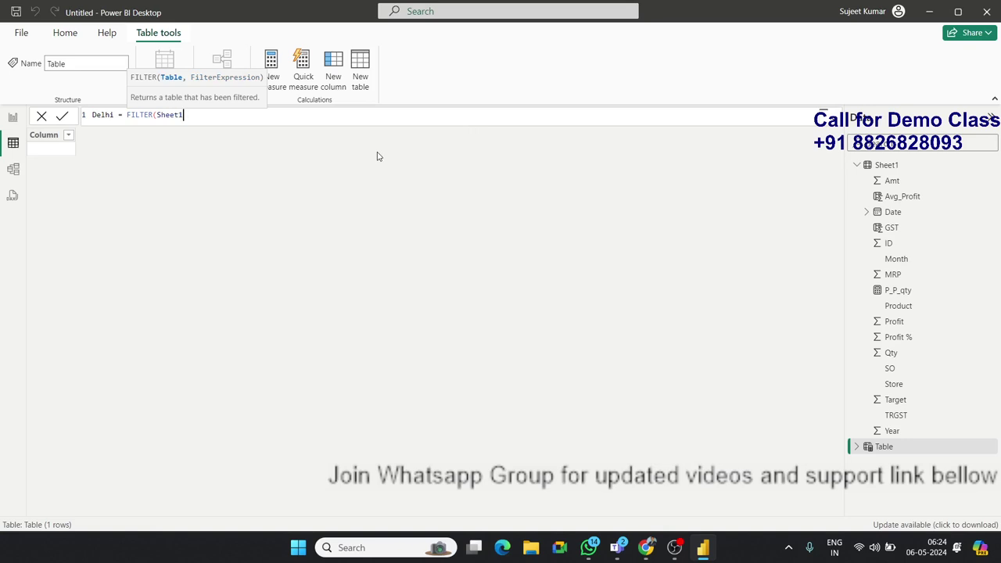
# Add the condition Sheet1[Store]="Delhi" and commit, producing a 966-row Delhi table.
pyautogui.write(',')
pyautogui.write('str')
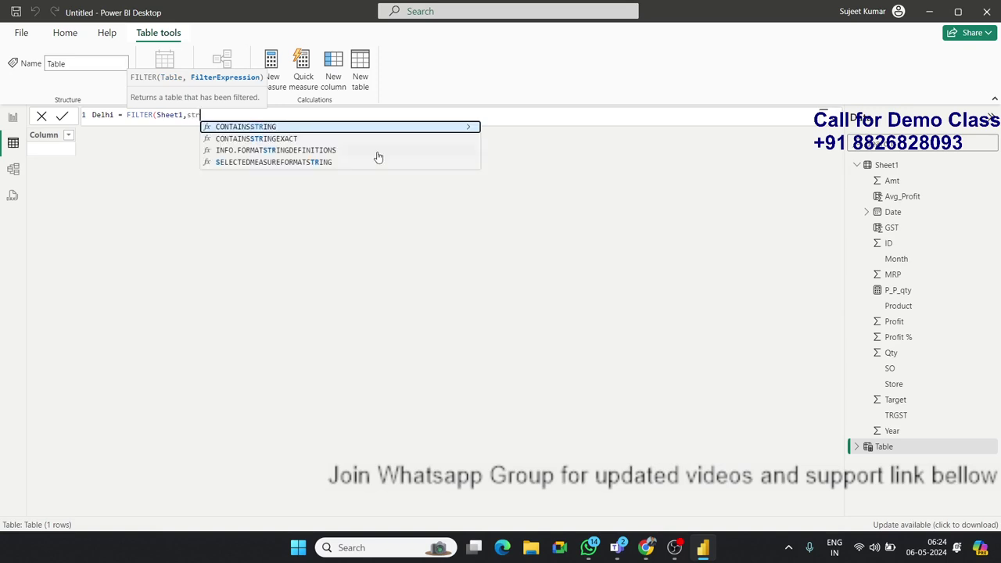
pyautogui.press('BackSpace')
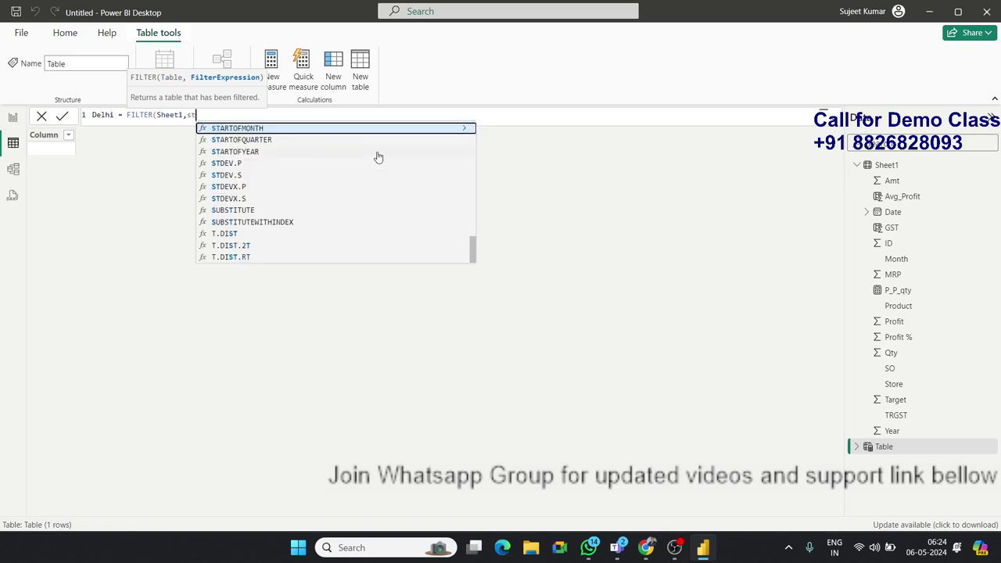
pyautogui.write('o')
pyautogui.press('Tab')
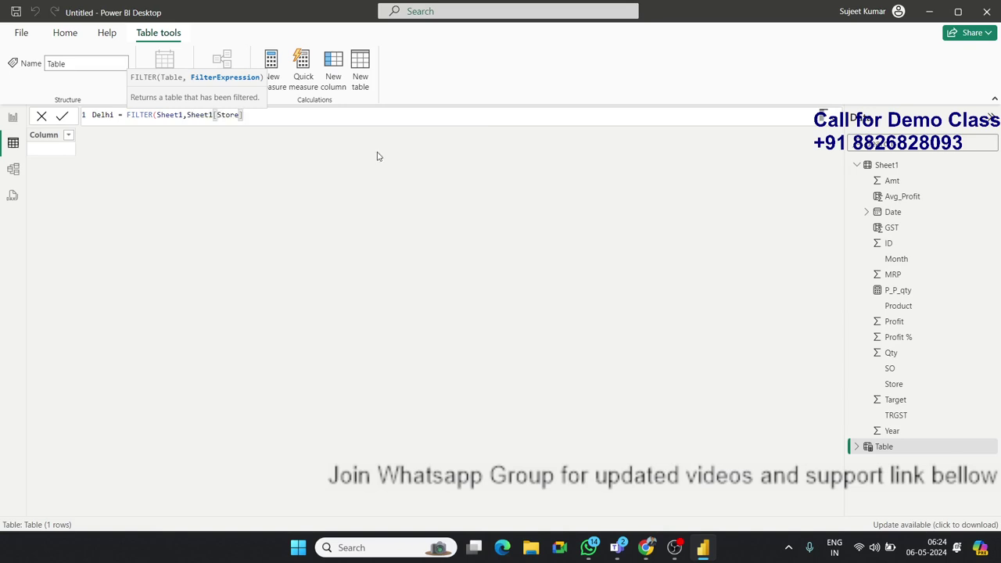
pyautogui.write('="Delhi')
pyautogui.write(')')
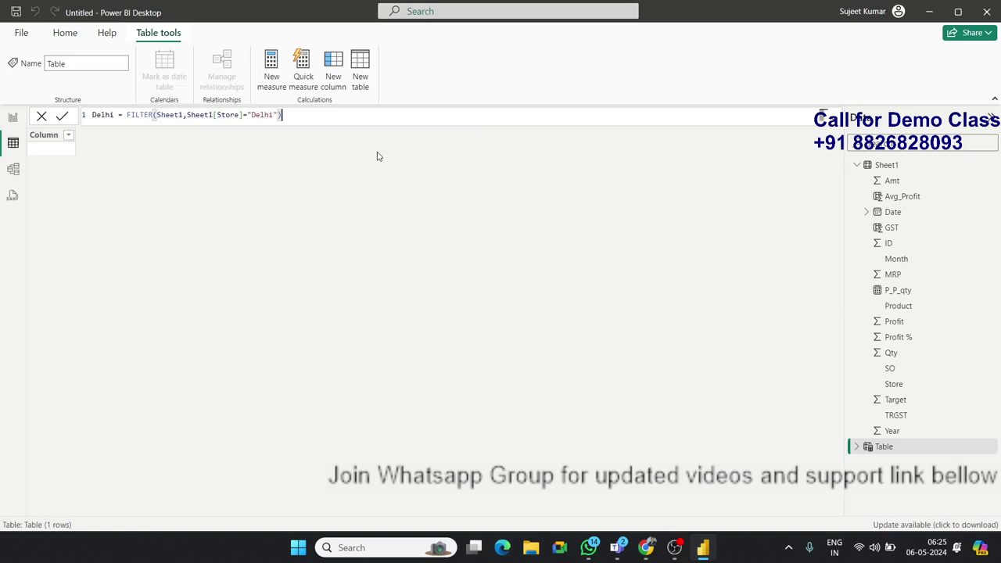
pyautogui.press('Return')
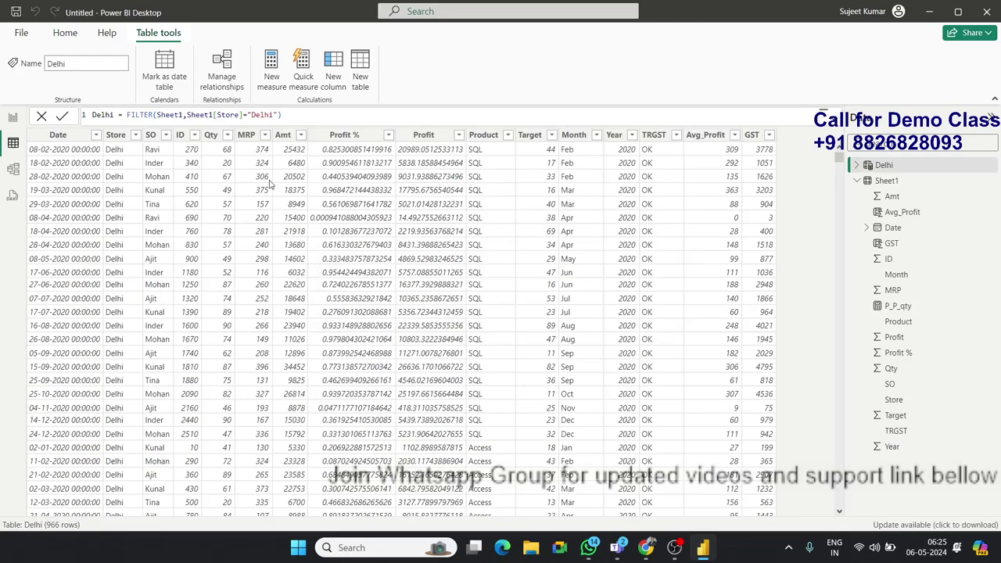
# Inspect the Delhi table's Store and Qty columns to confirm only Delhi rows.
pyautogui.click(117, 199)
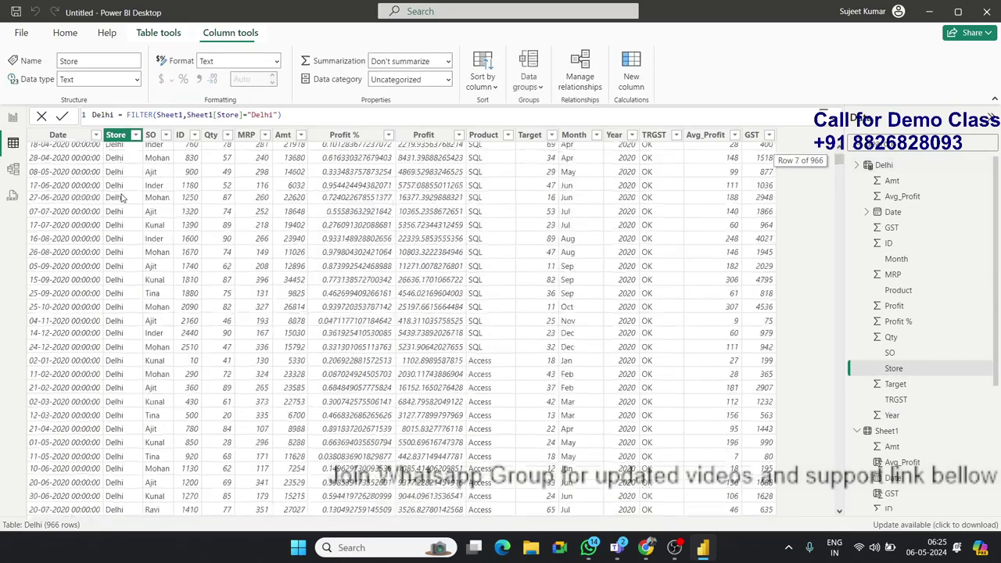
pyautogui.scroll(-20, 121, 197)
pyautogui.scroll(6, 123, 195)
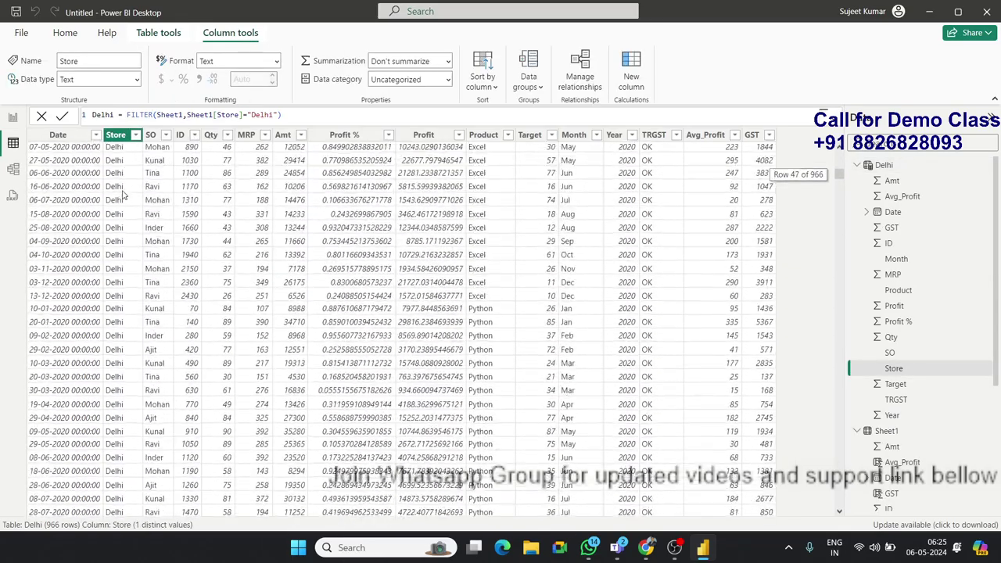
pyautogui.scroll(6, 123, 196)
pyautogui.scroll(6, 123, 196)
pyautogui.scroll(6, 123, 195)
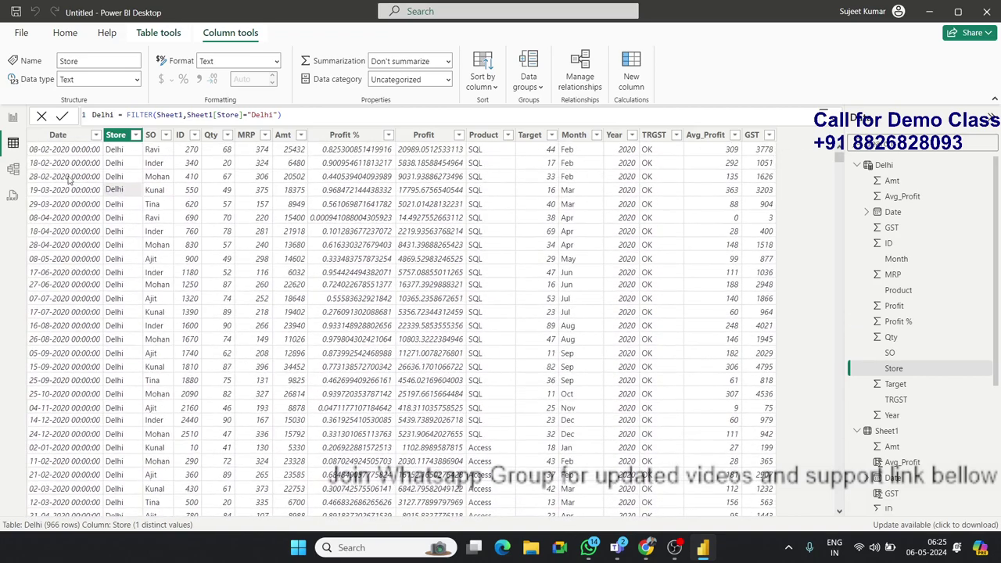
pyautogui.scroll(-5, 156, 173)
pyautogui.scroll(-5, 157, 174)
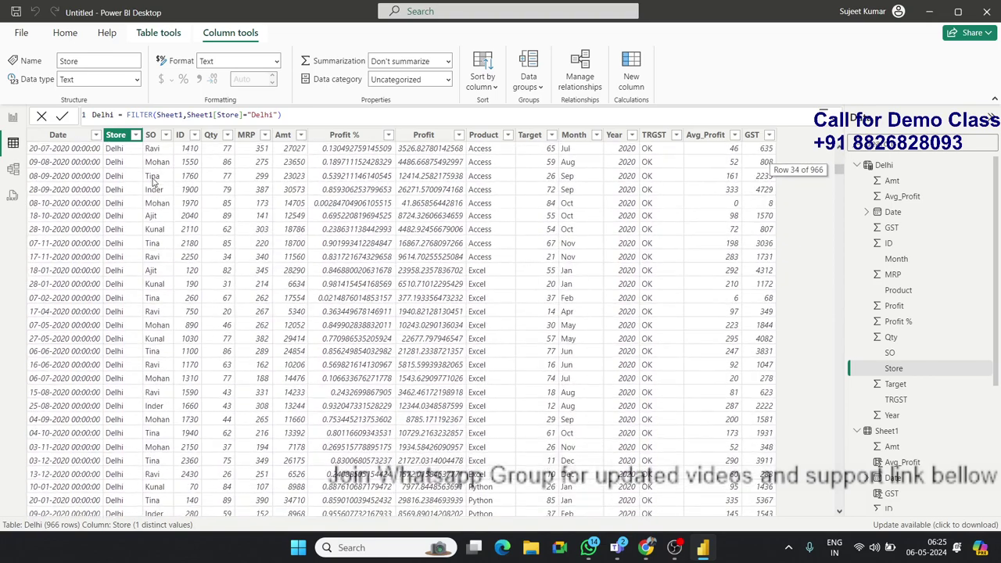
pyautogui.scroll(5, 156, 174)
pyautogui.scroll(5, 154, 179)
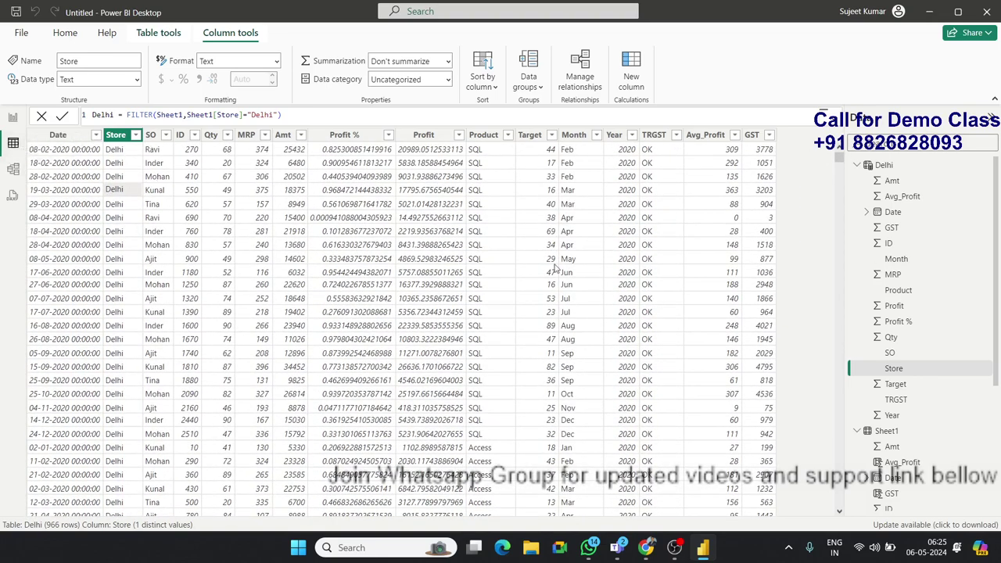
pyautogui.click(222, 205)
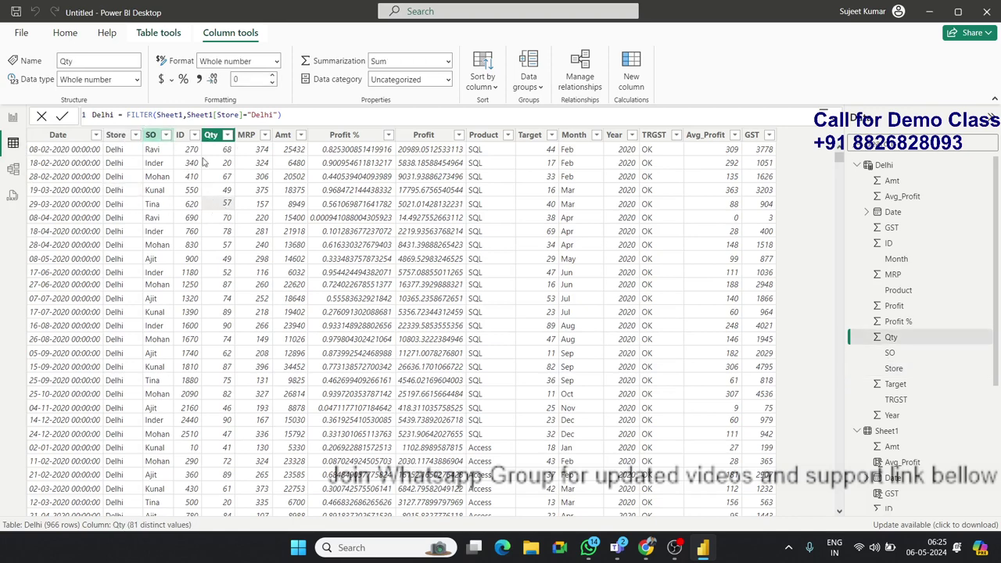
# Compare the Delhi and Sheet1 tables in the Data pane, then return to Report view.
pyautogui.click(857, 166)
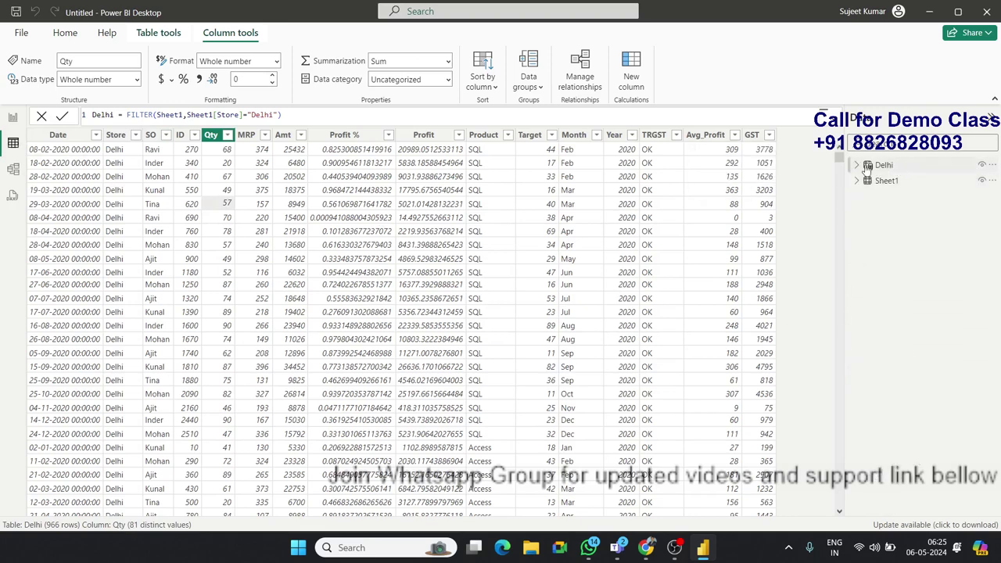
pyautogui.click(885, 166)
pyautogui.click(886, 180)
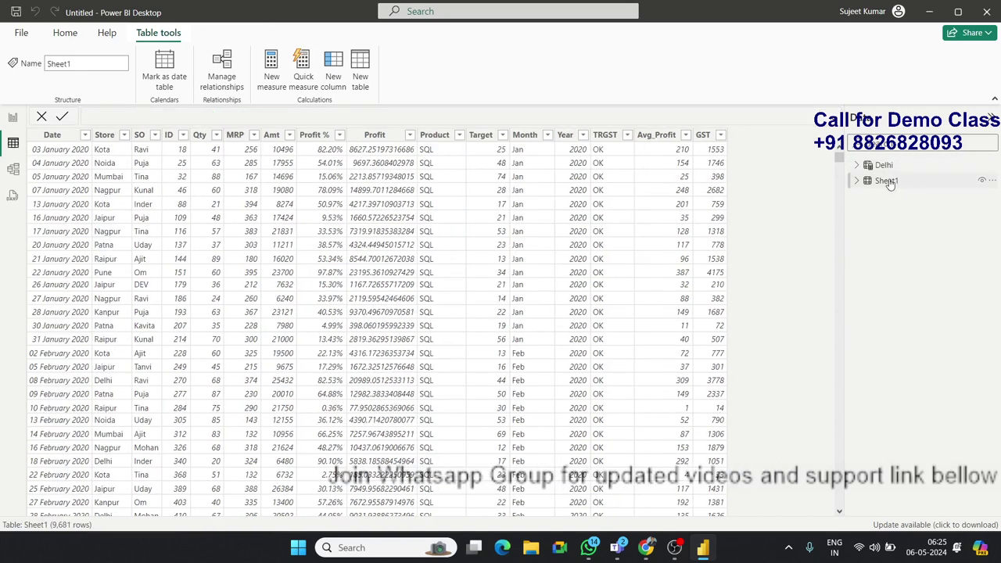
pyautogui.click(880, 166)
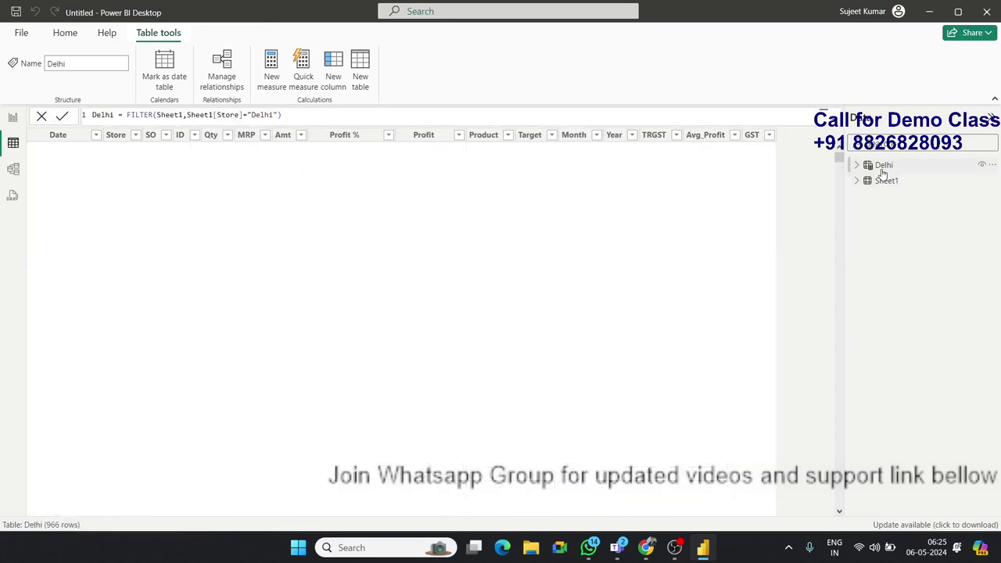
pyautogui.click(856, 167)
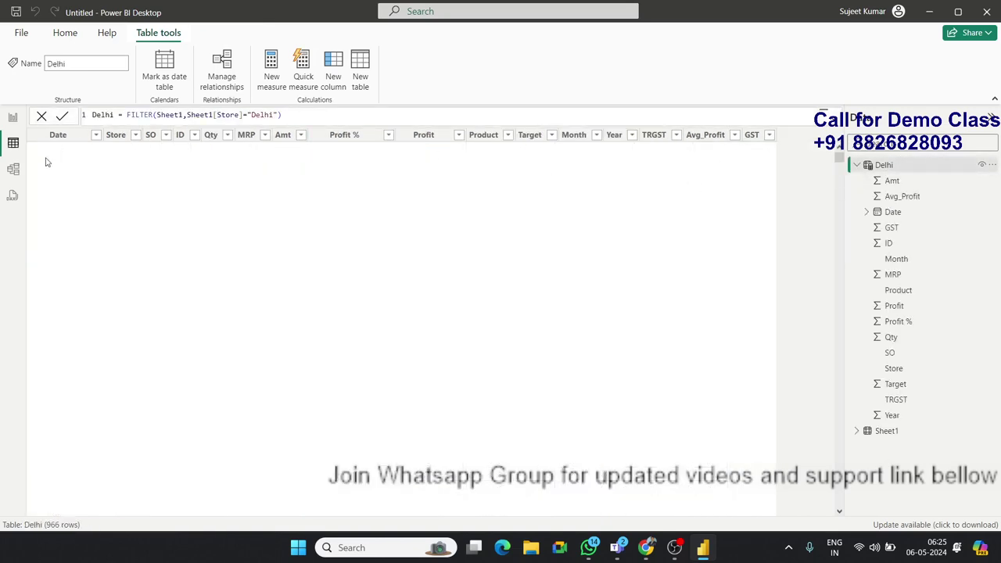
pyautogui.click(14, 116)
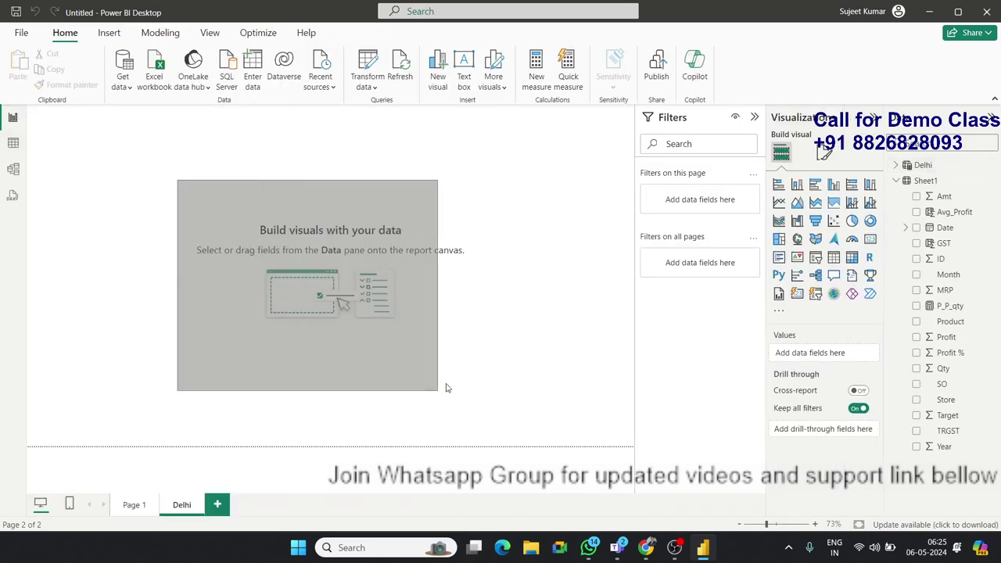
# On the Delhi page, build an enlarged column chart of Sum of Qty by Product, then return to Page 1.
pyautogui.click(834, 184)
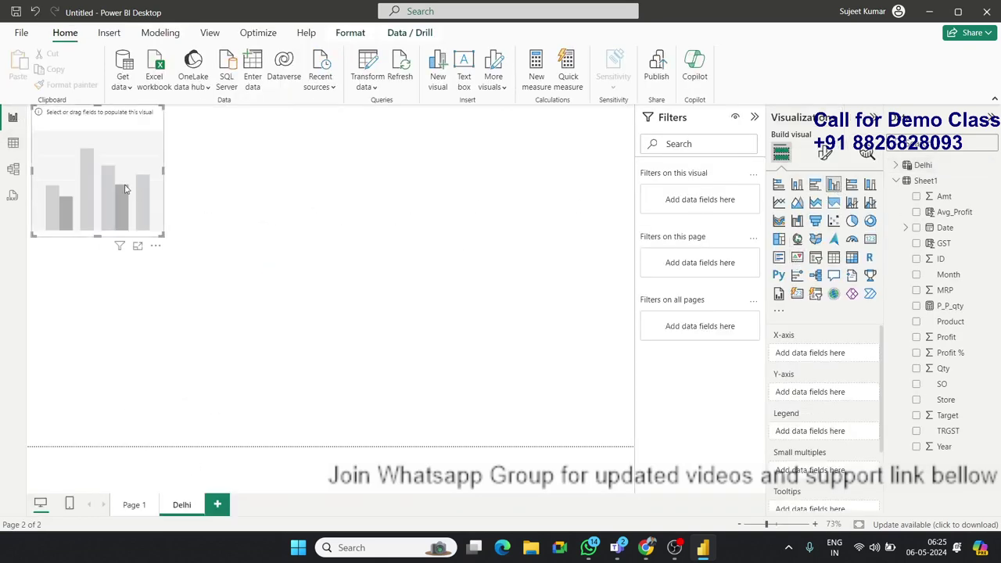
pyautogui.moveTo(165, 238)
pyautogui.mouseDown()
pyautogui.moveTo(328, 287)
pyautogui.moveTo(329, 311)
pyautogui.mouseUp()
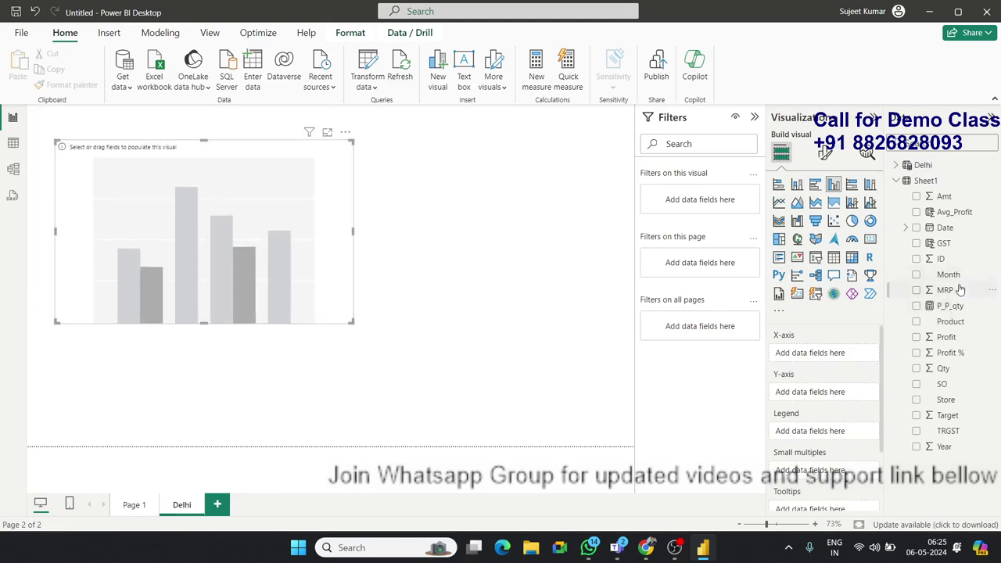
pyautogui.moveTo(960, 322); pyautogui.dragTo(307, 280)
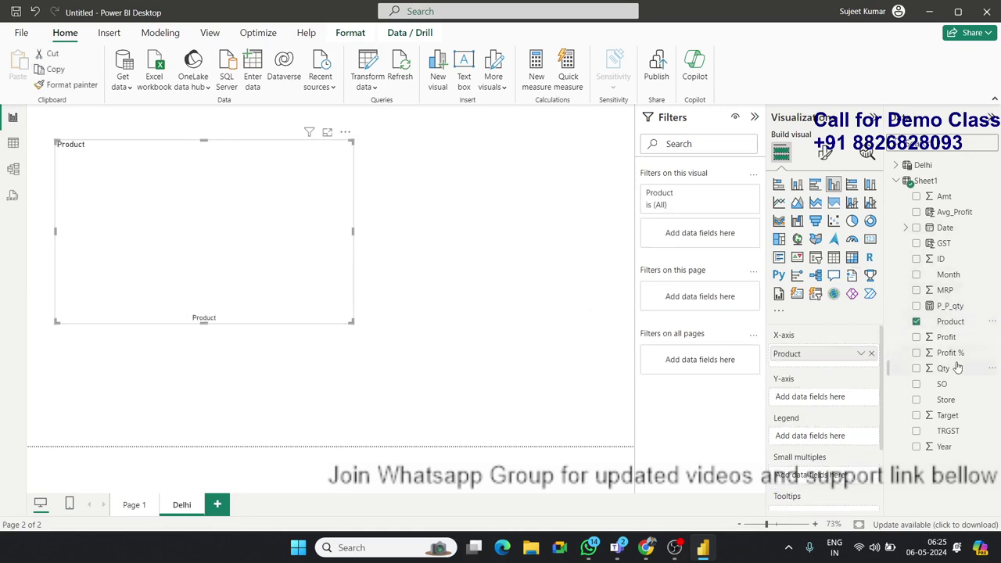
pyautogui.moveTo(943, 369); pyautogui.dragTo(362, 295)
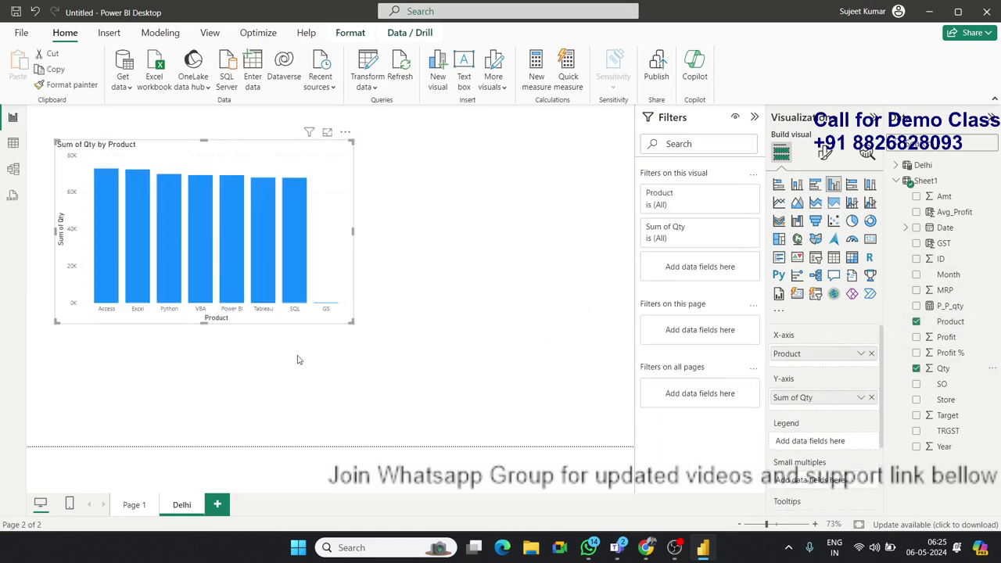
pyautogui.click(137, 507)
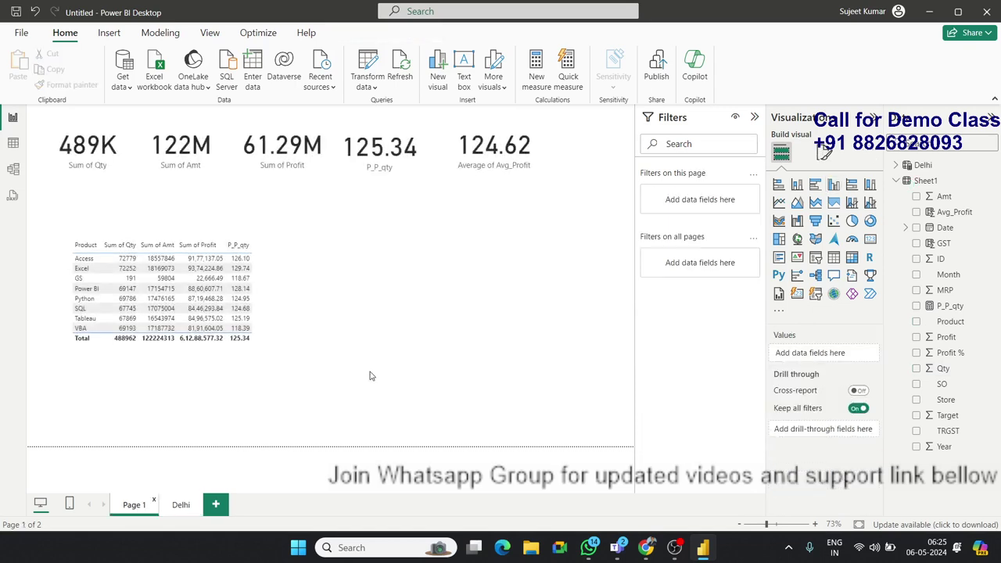
# Insert a slicer on the Year field and set its style to Tile.
pyautogui.click(816, 258)
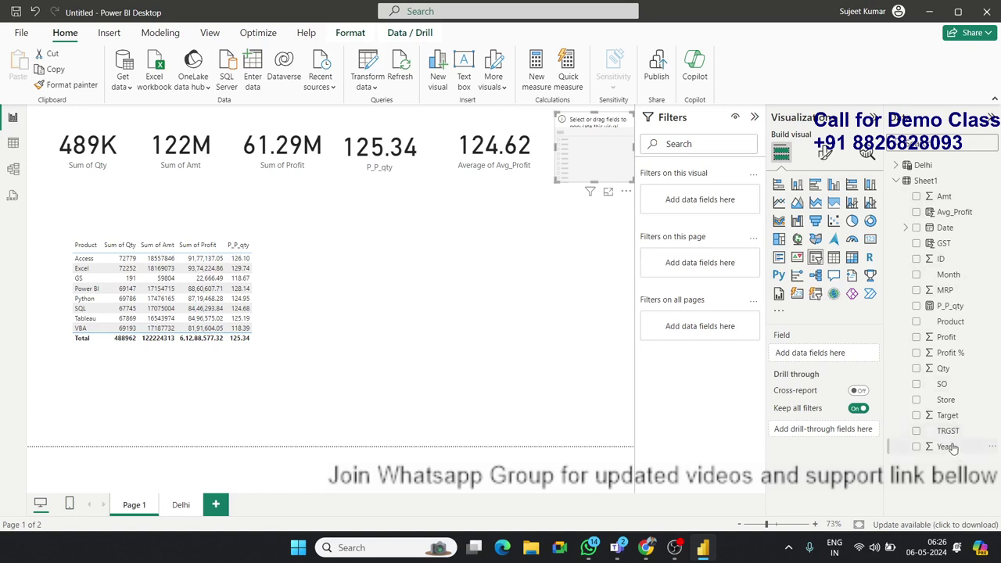
pyautogui.moveTo(945, 447)
pyautogui.mouseDown()
pyautogui.moveTo(745, 299)
pyautogui.moveTo(618, 160)
pyautogui.mouseUp()
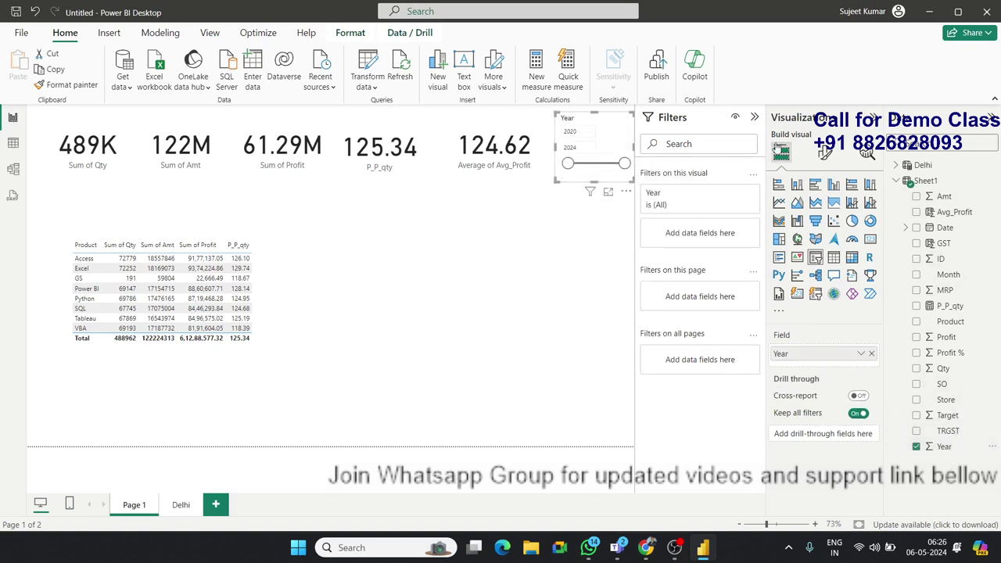
pyautogui.click(825, 153)
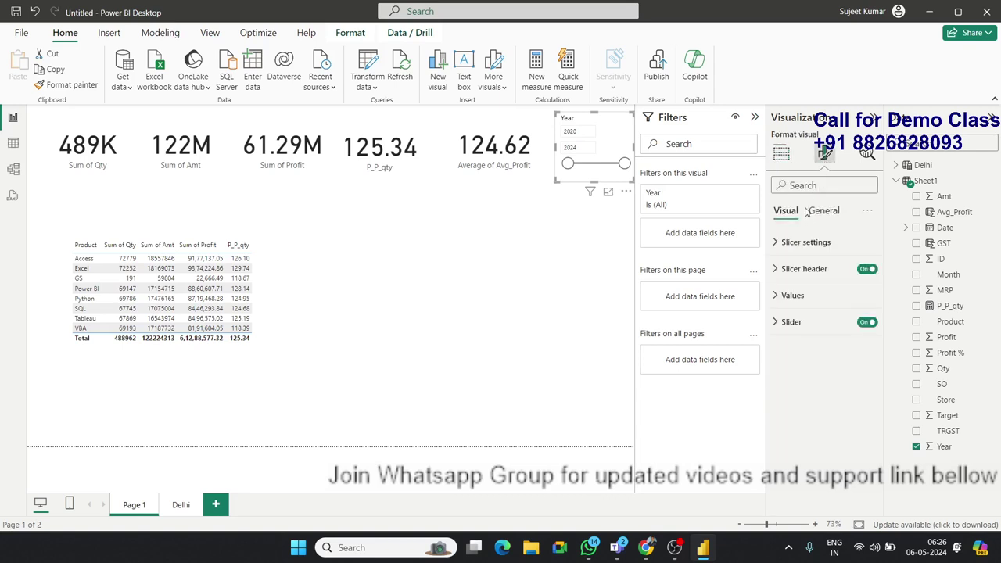
pyautogui.click(806, 242)
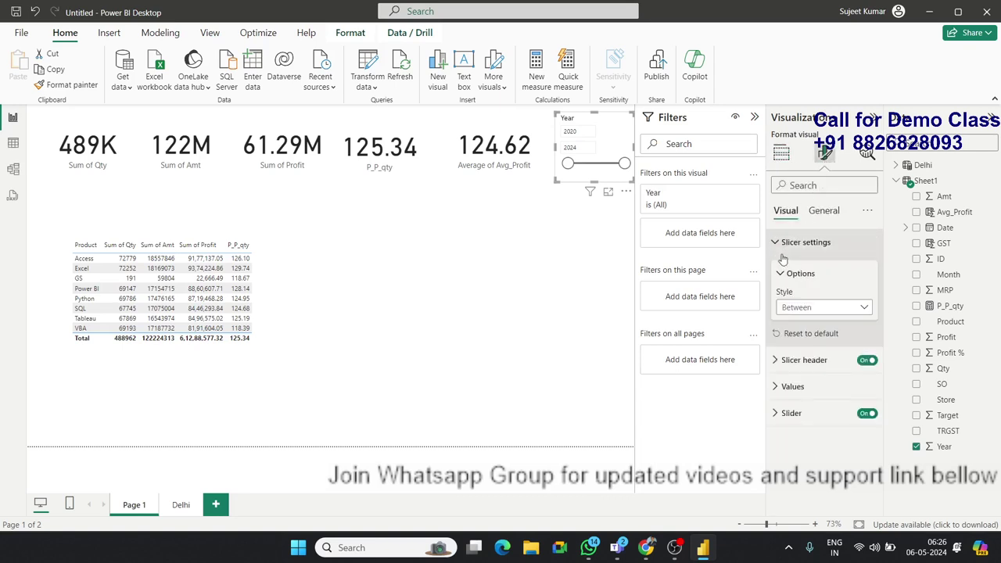
pyautogui.click(803, 308)
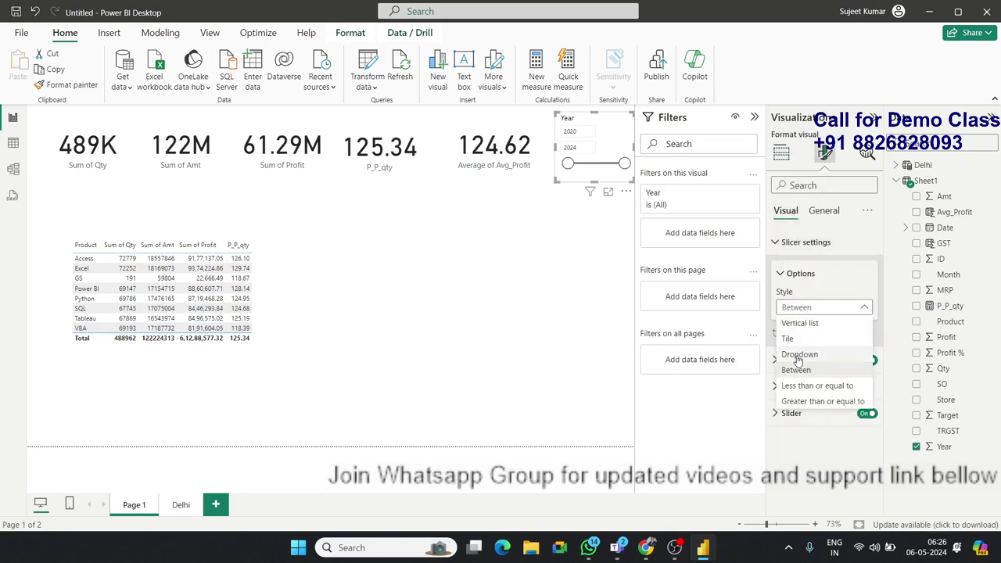
pyautogui.click(790, 338)
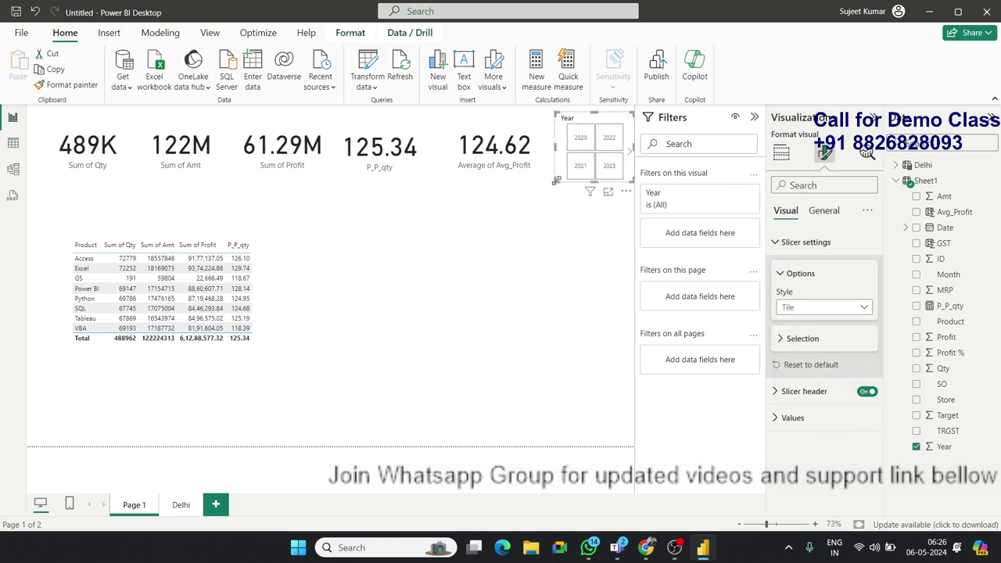
# Widen the Year slicer to fit 2020–2024 and test it by toggling 2020.
pyautogui.moveTo(554, 147); pyautogui.dragTo(431, 133)
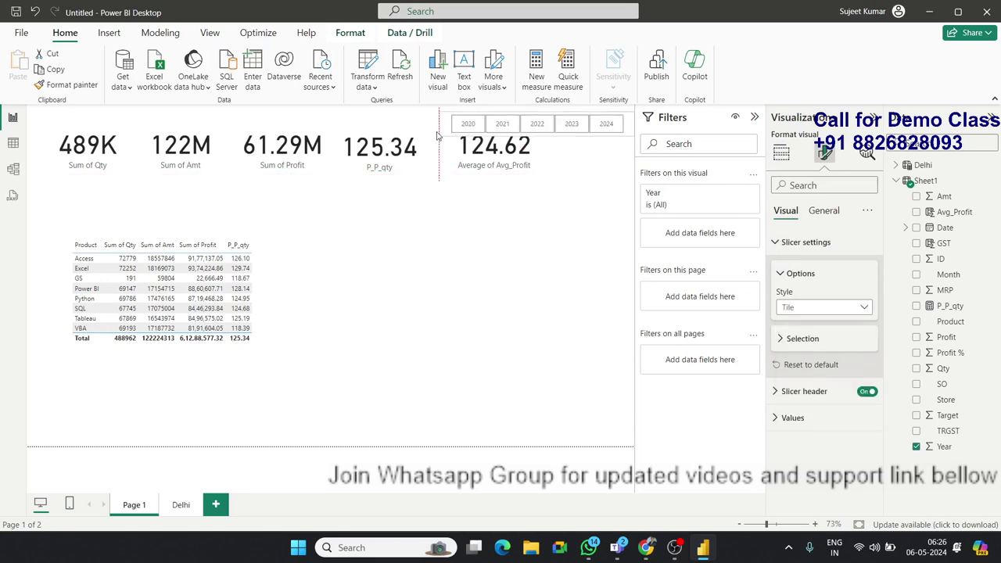
pyautogui.click(477, 226)
pyautogui.click(458, 124)
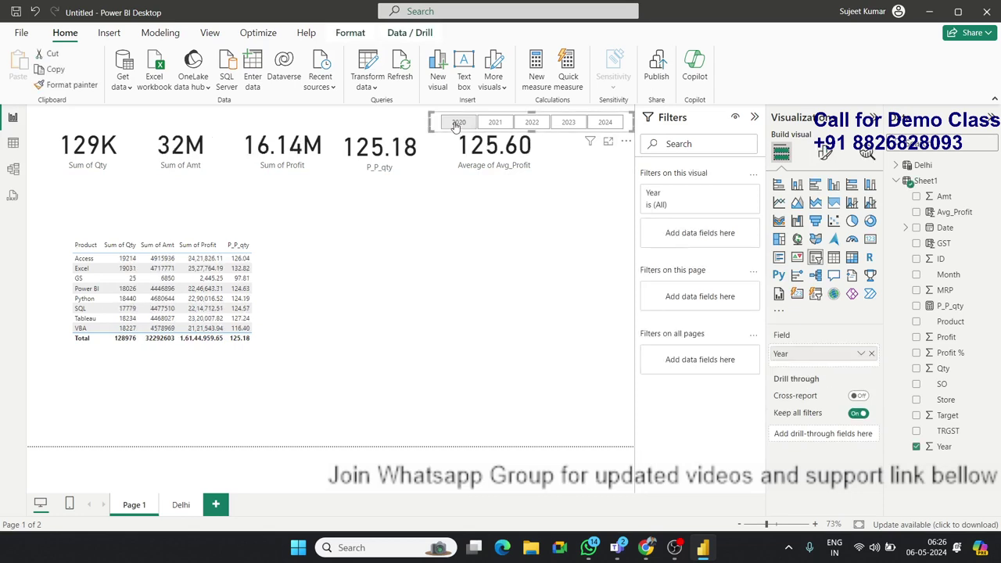
pyautogui.click(468, 123)
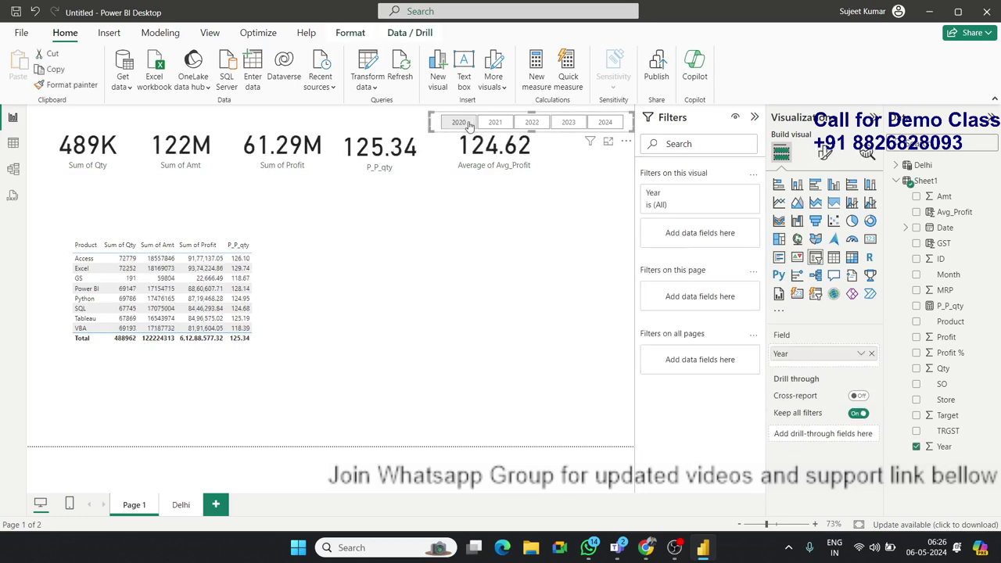
pyautogui.click(346, 305)
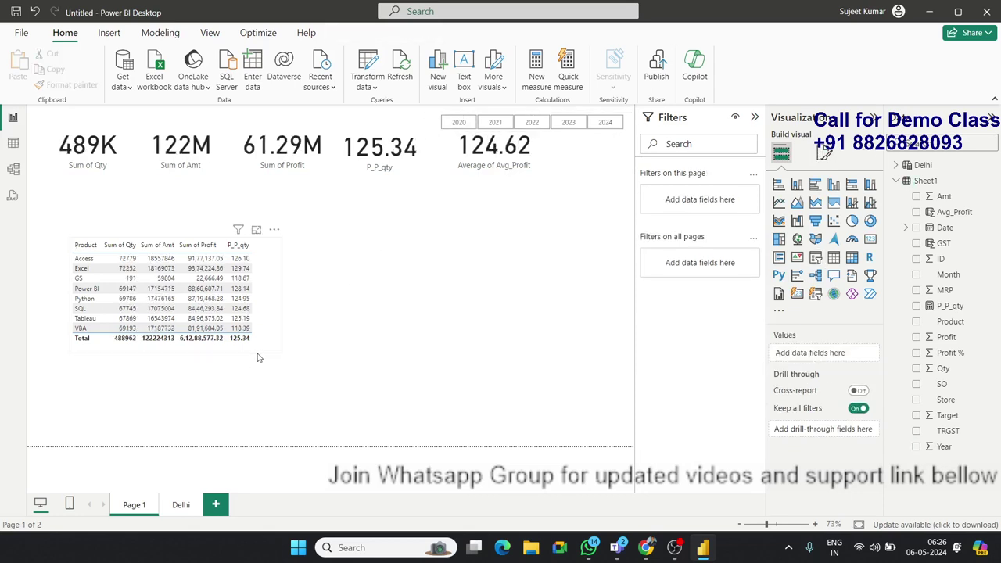
# Delete the product summary table and place a new empty table visual beneath the cards.
pyautogui.click(261, 353)
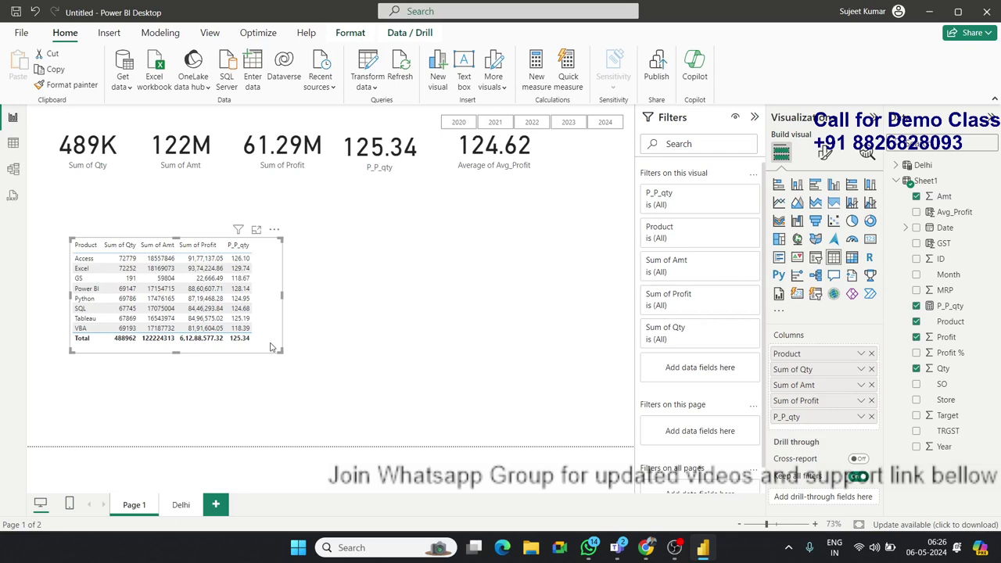
pyautogui.press('Delete')
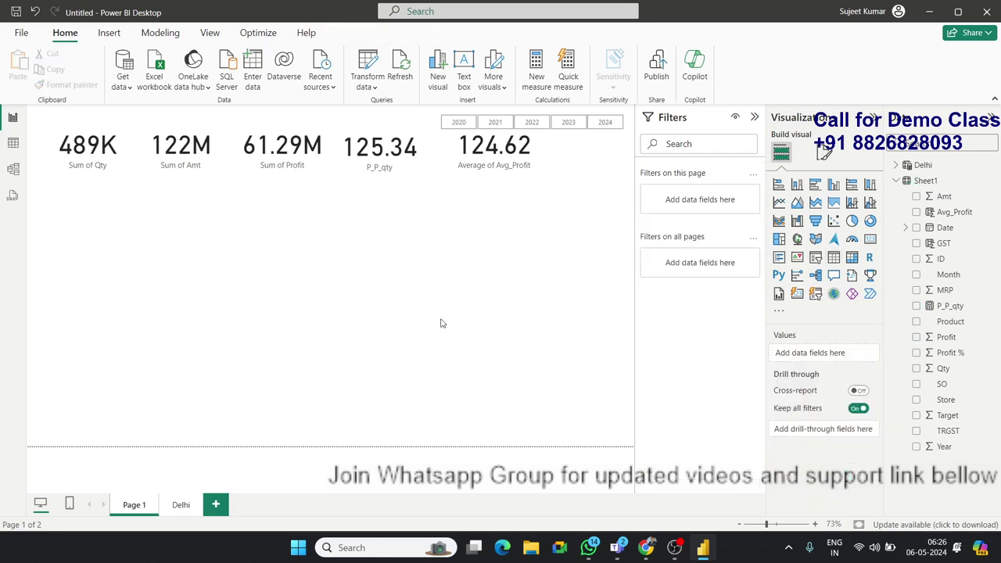
pyautogui.click(834, 258)
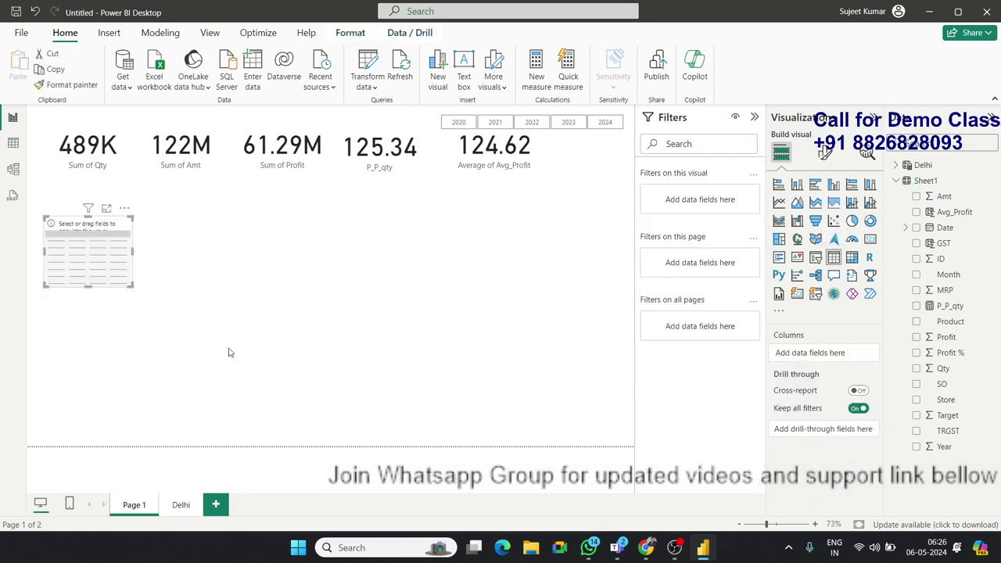
pyautogui.moveTo(91, 280)
pyautogui.mouseDown()
pyautogui.moveTo(86, 289)
pyautogui.moveTo(614, 430)
pyautogui.mouseUp()
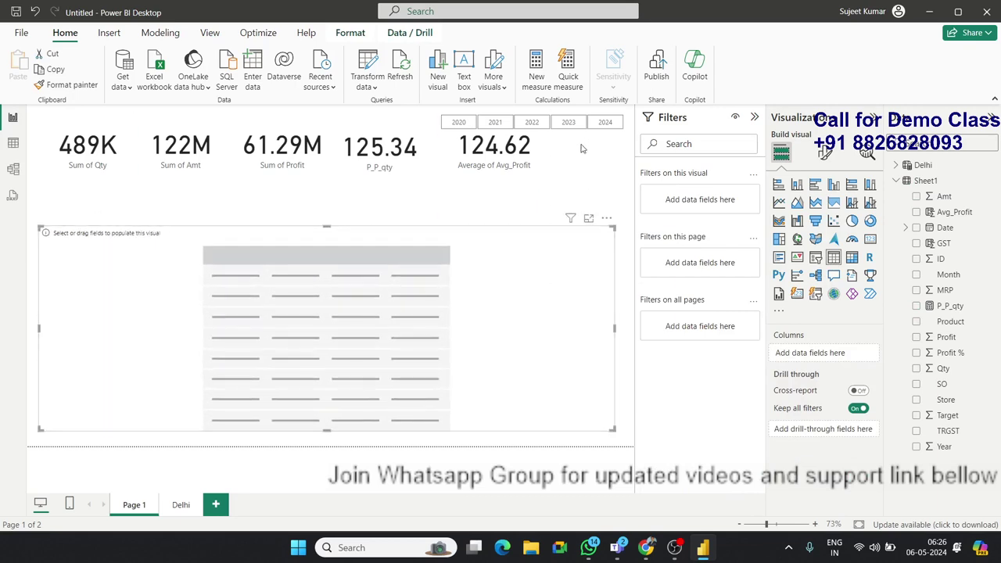
# Move the Year slicer below the KPI cards and test filtering the cards to 2020.
pyautogui.moveTo(584, 126)
pyautogui.mouseDown()
pyautogui.moveTo(233, 220)
pyautogui.moveTo(182, 215)
pyautogui.mouseUp()
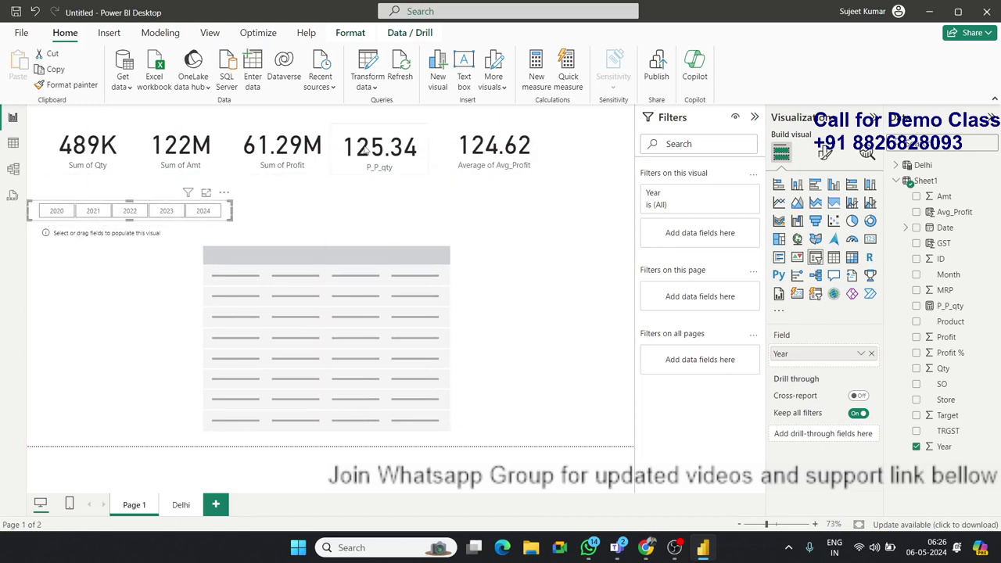
pyautogui.click(56, 212)
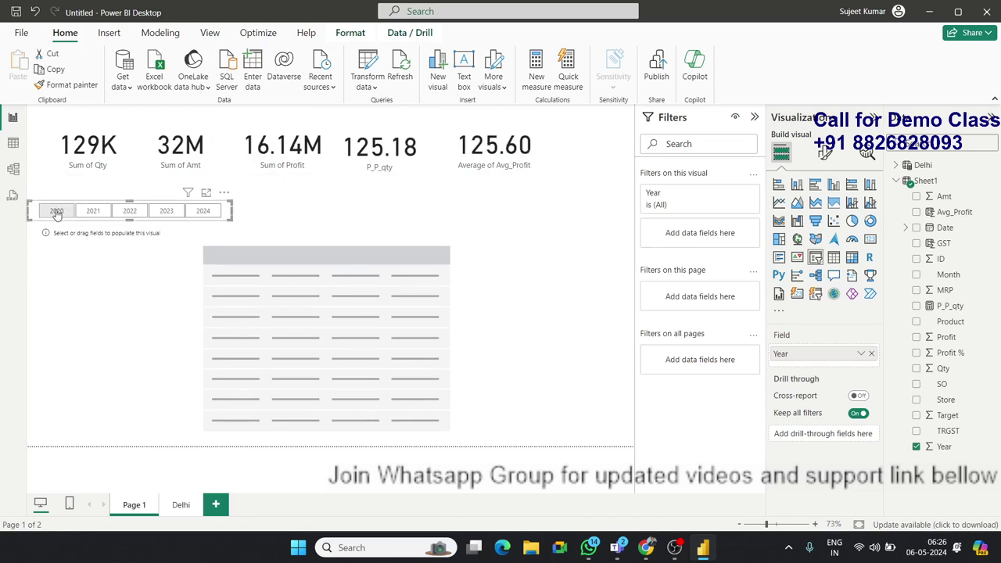
pyautogui.click(56, 213)
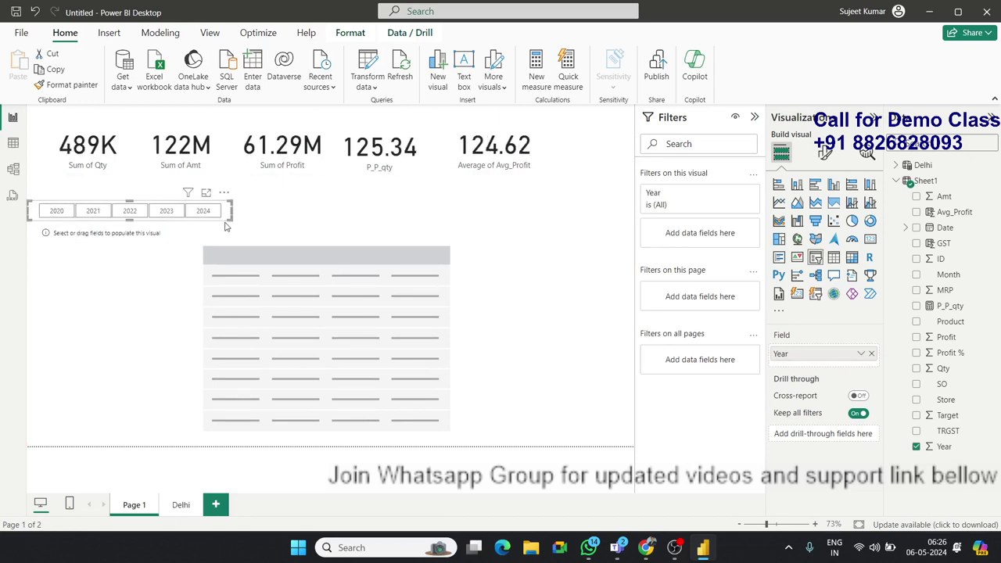
# Test the 2024 tile, then delete the Year slicer from Page 1.
pyautogui.click(225, 226)
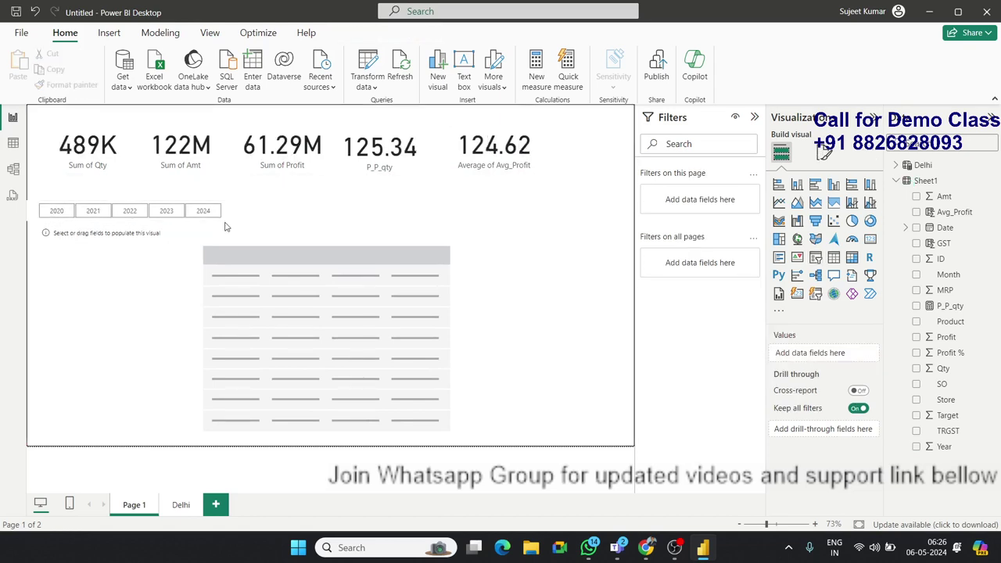
pyautogui.click(205, 213)
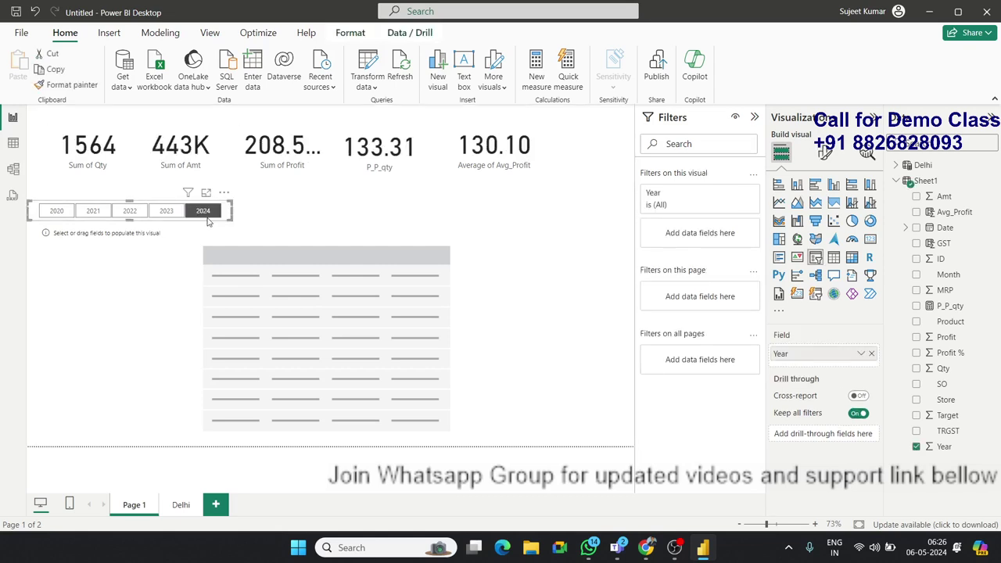
pyautogui.press('Delete')
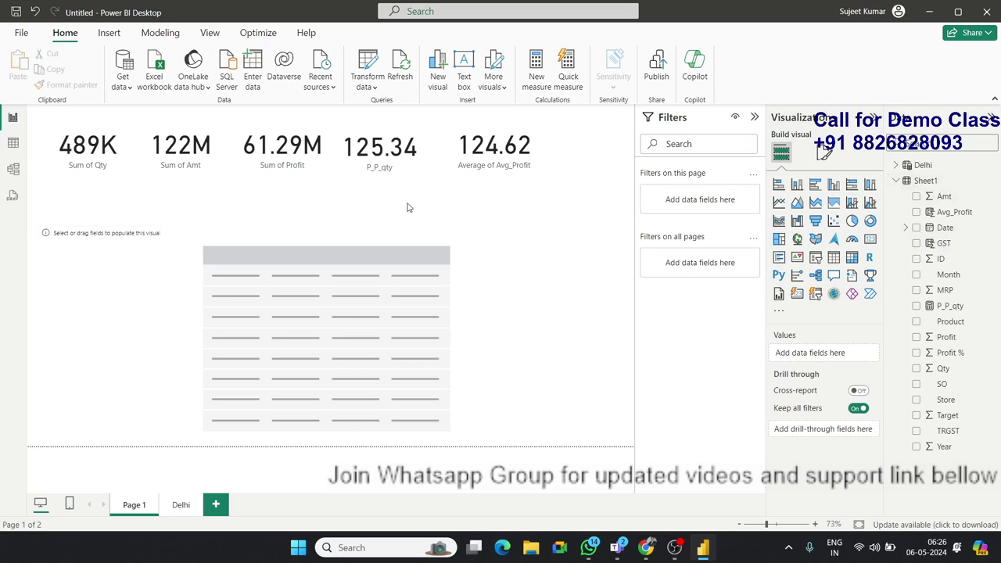
# In Table view, create the calculated table ESL = ALL(Sheet1) holding all 9,681 rows.
pyautogui.click(12, 143)
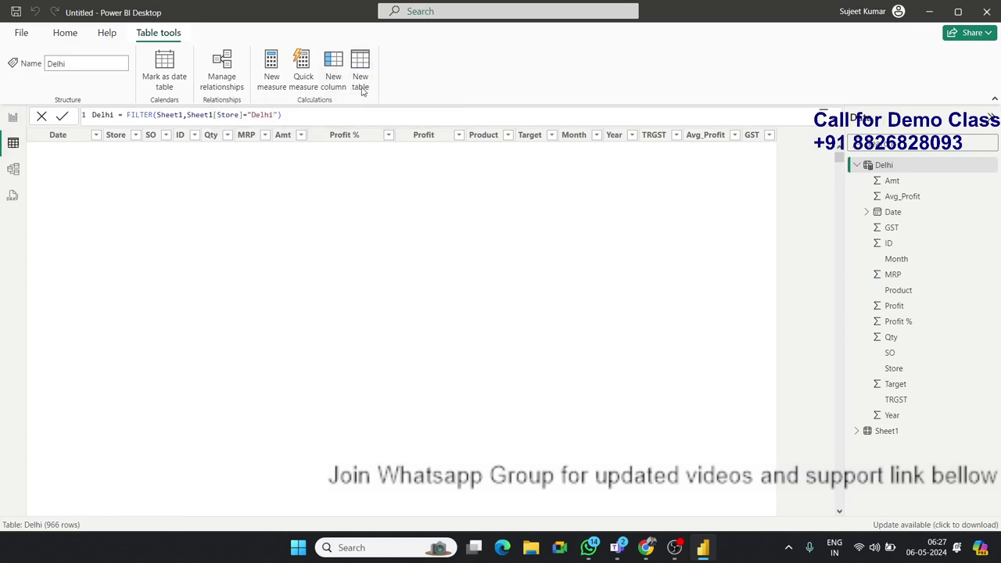
pyautogui.click(360, 81)
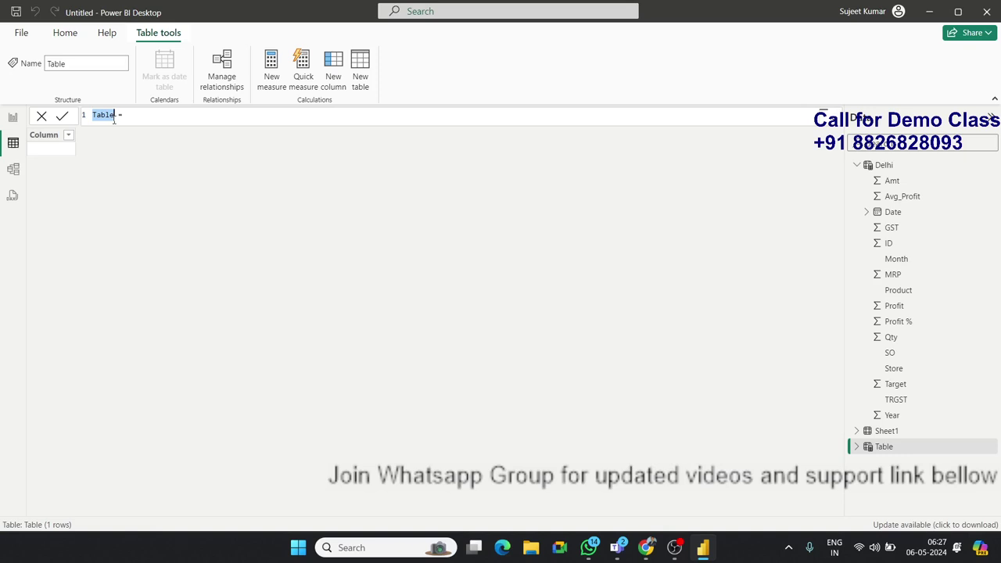
pyautogui.write('E')
pyautogui.write('SL =all')
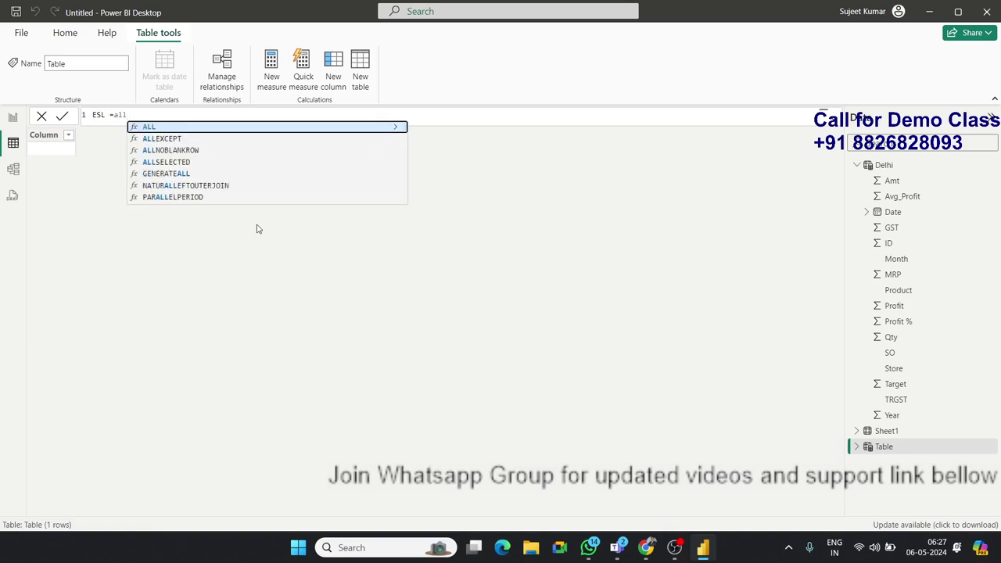
pyautogui.press('Tab')
pyautogui.press('Down')
pyautogui.press('Down')
pyautogui.press('Down')
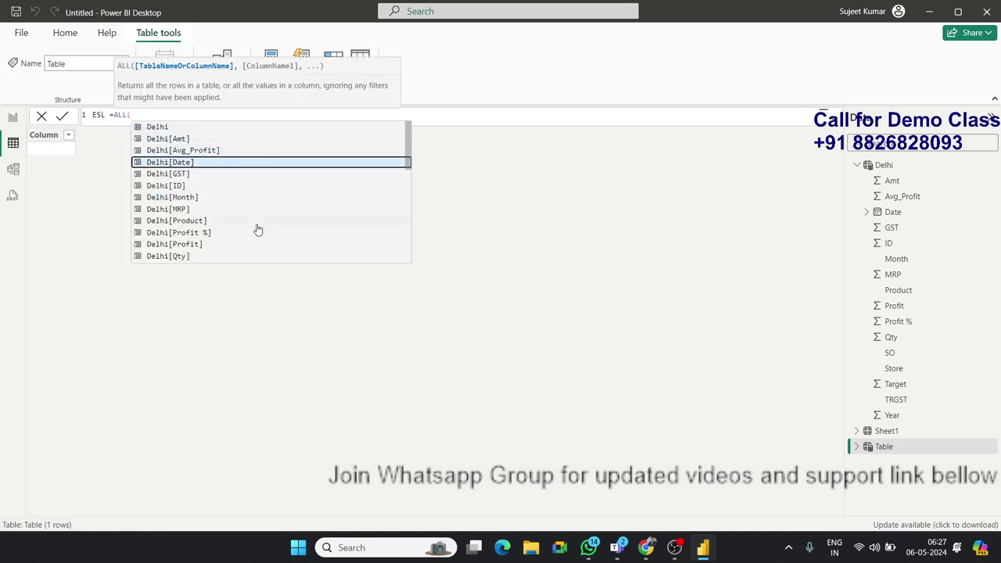
pyautogui.press('Down')
pyautogui.press('Up')
pyautogui.press('Up')
pyautogui.press('Up')
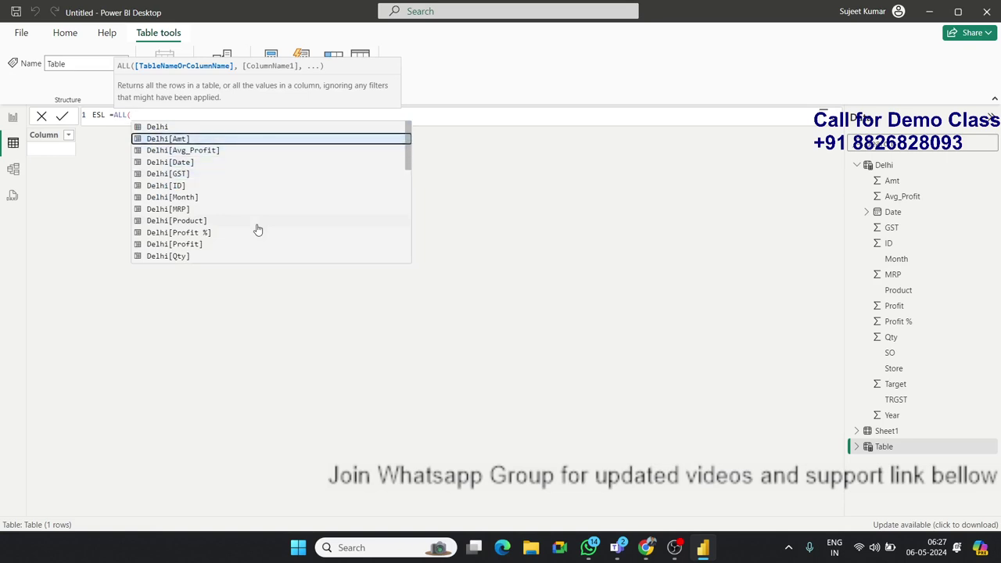
pyautogui.write('she')
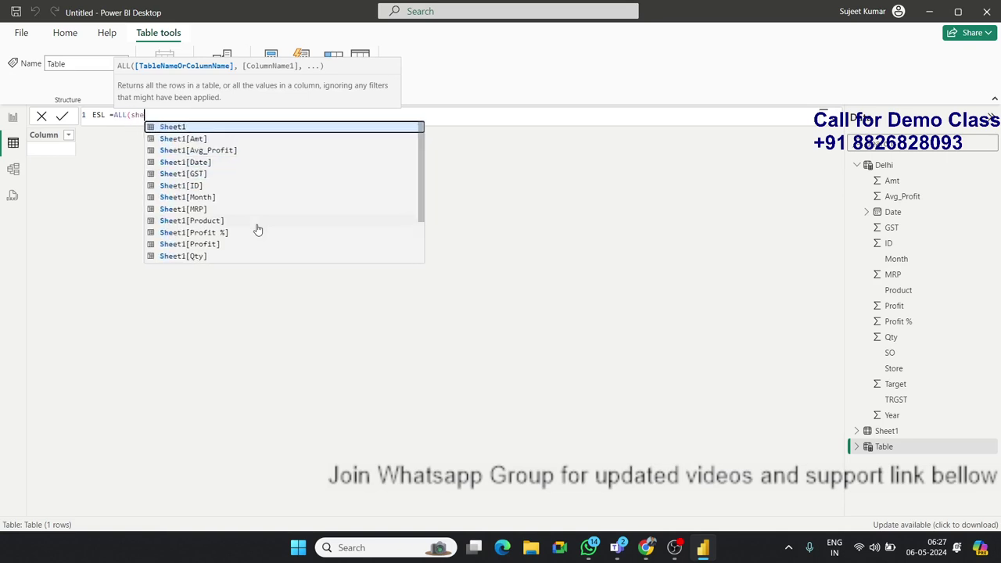
pyautogui.write('e')
pyautogui.press('Tab')
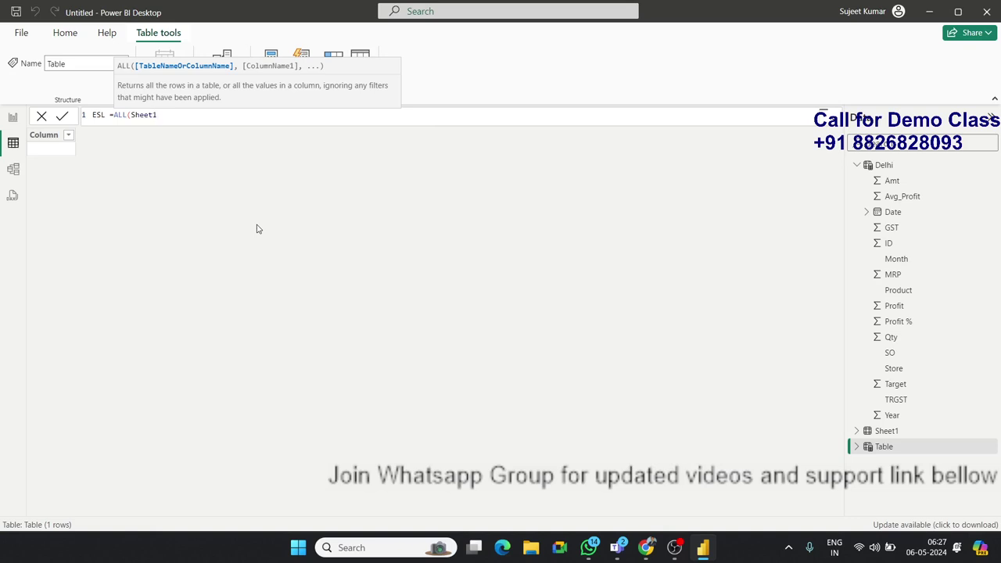
pyautogui.write(')')
pyautogui.press('Return')
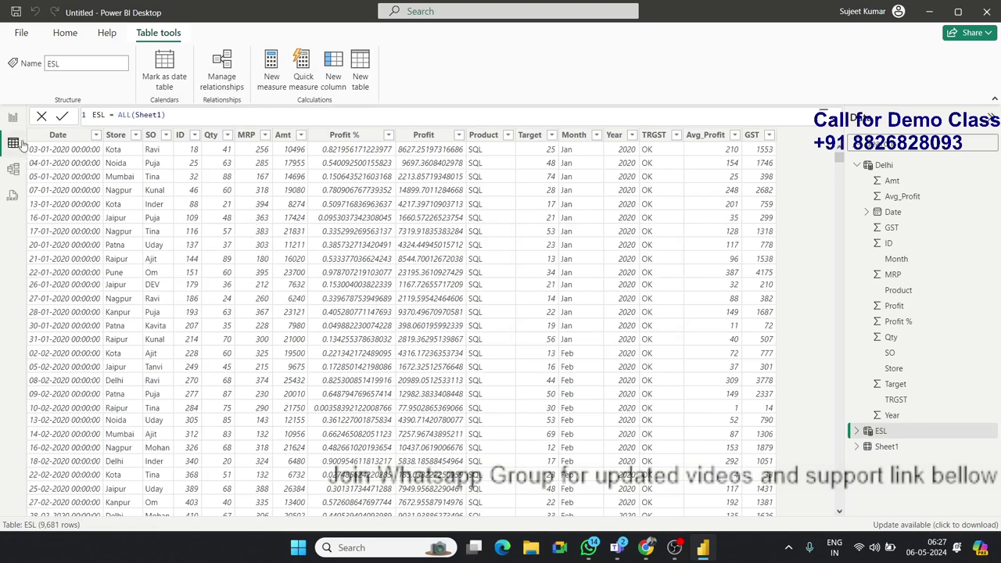
# Back on the report, add ESL's ID to the empty table as individual values (Don't summarize).
pyautogui.click(13, 118)
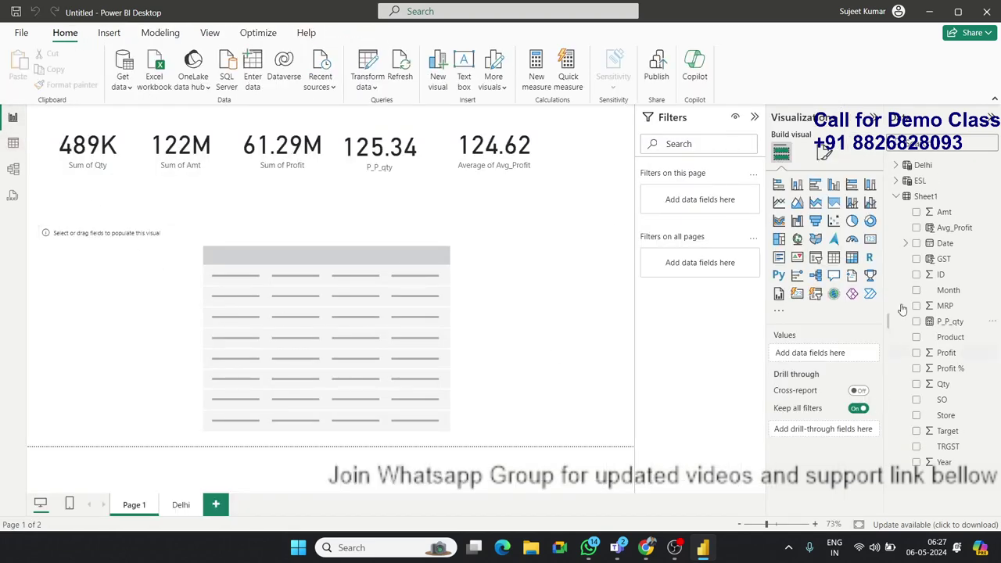
pyautogui.click(898, 198)
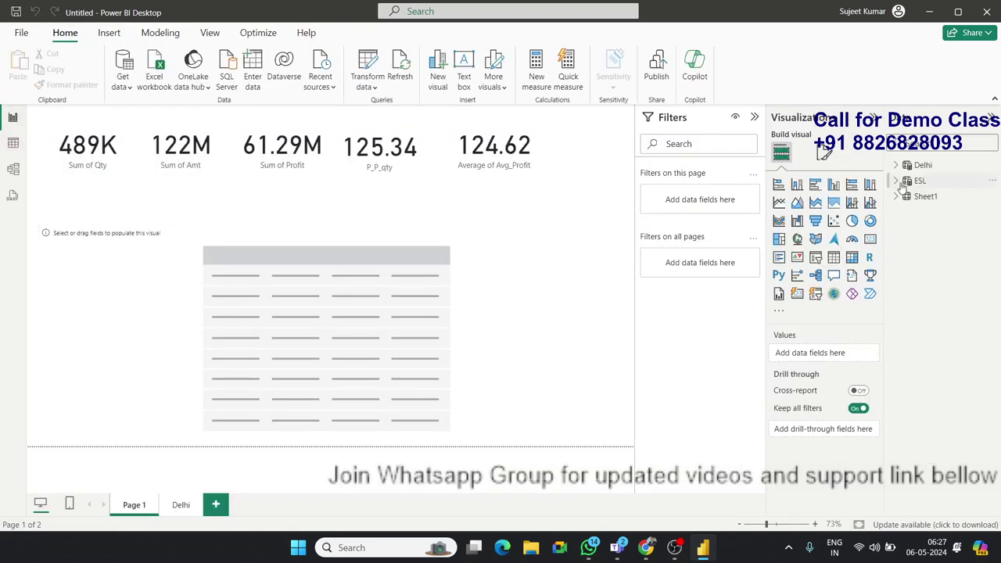
pyautogui.click(901, 185)
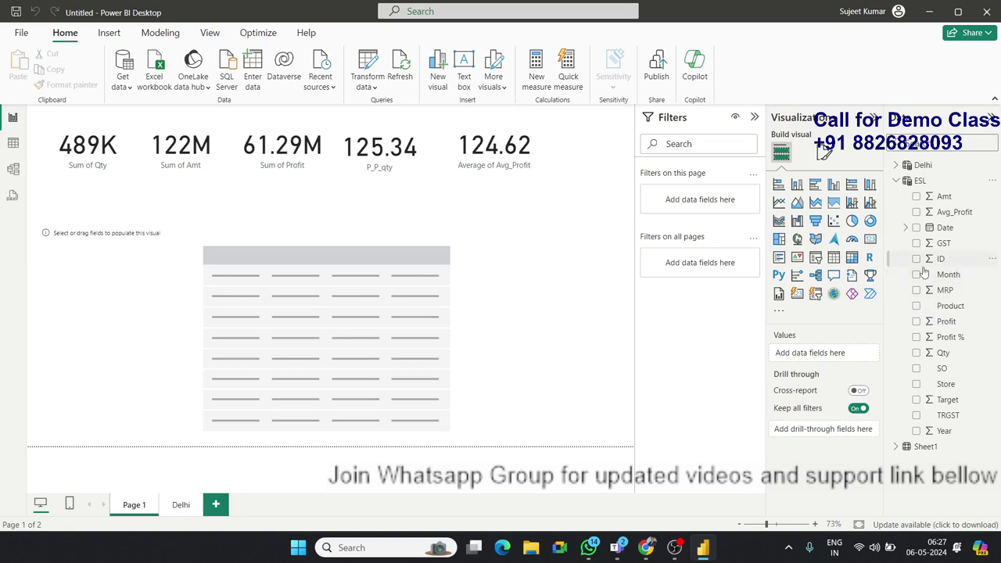
pyautogui.moveTo(938, 259); pyautogui.dragTo(334, 351)
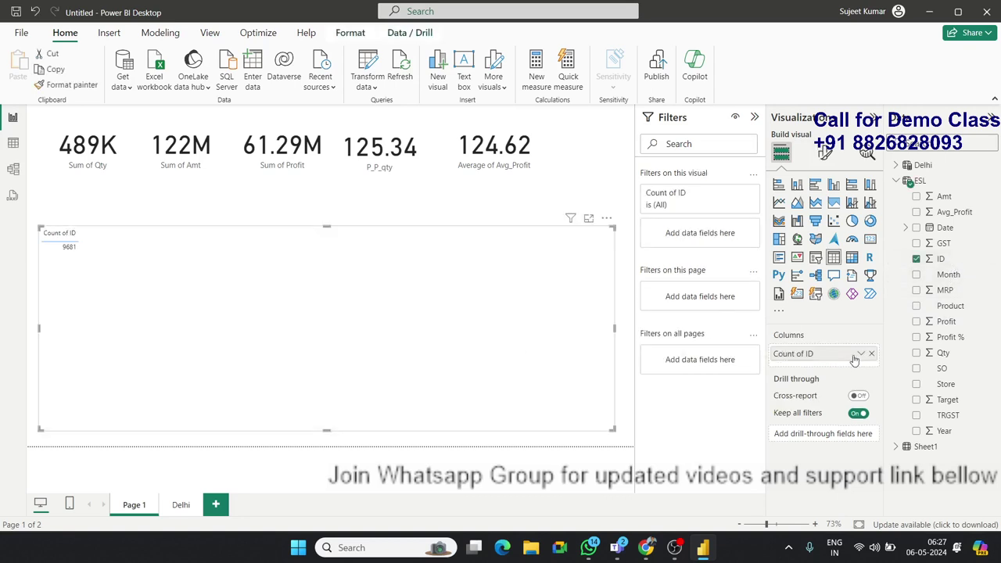
pyautogui.click(860, 355)
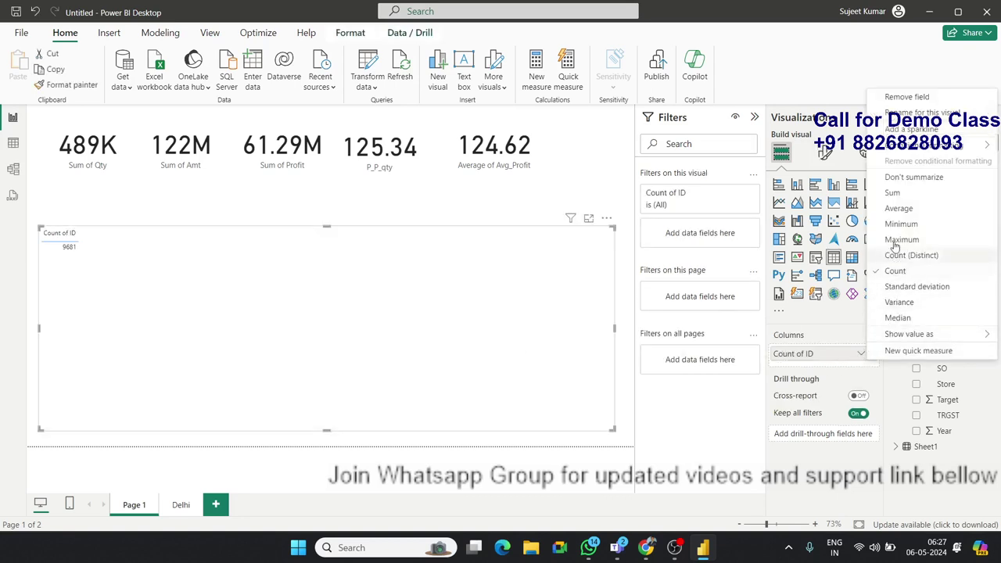
pyautogui.click(896, 178)
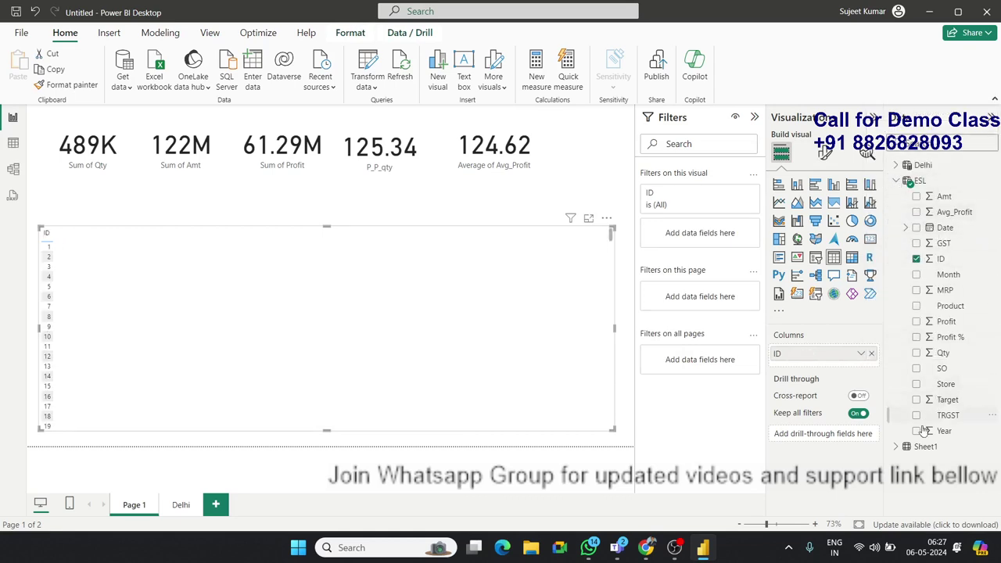
# Add the Date hierarchy, Product, Qty, Profit and Store fields as table columns.
pyautogui.click(918, 229)
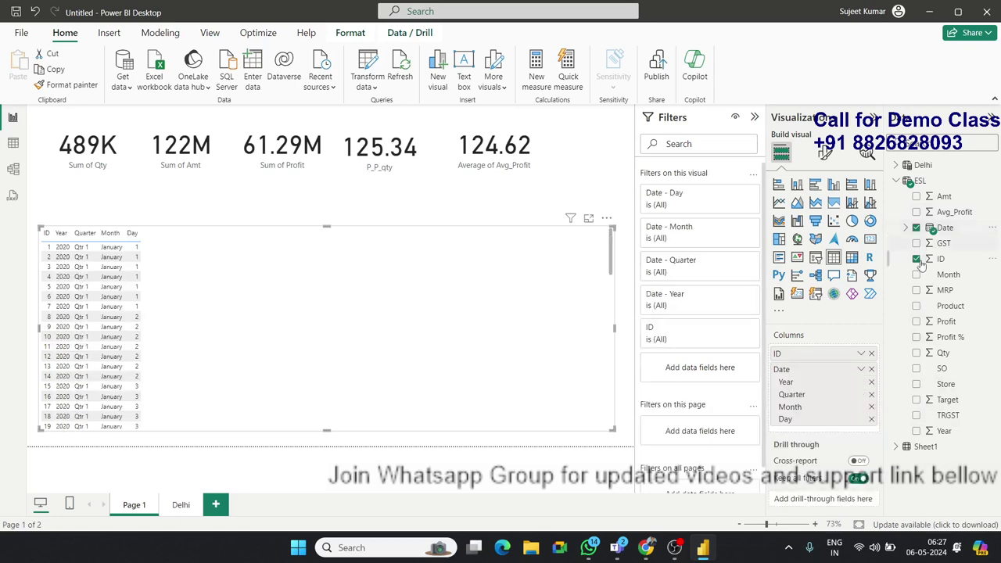
pyautogui.click(916, 307)
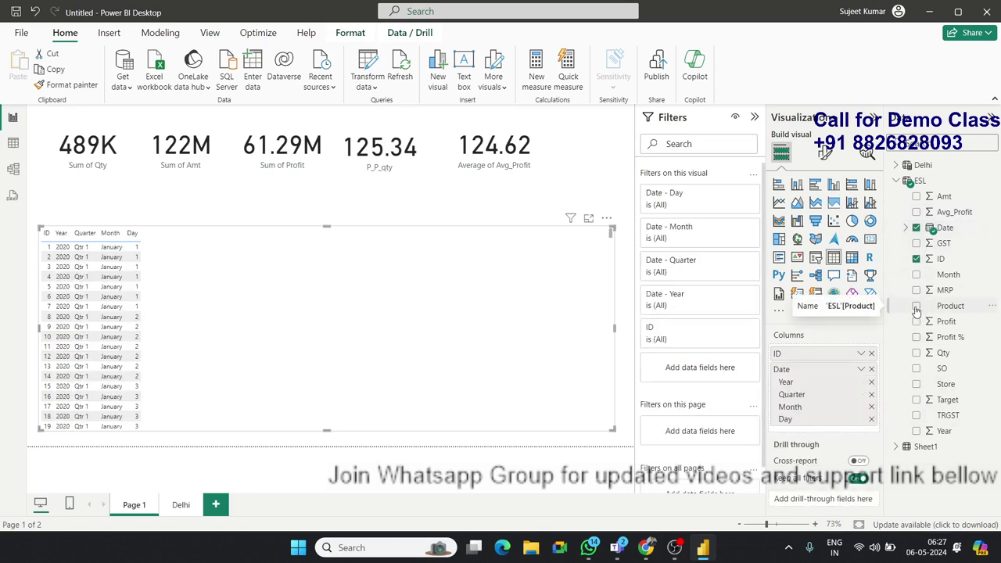
pyautogui.click(916, 353)
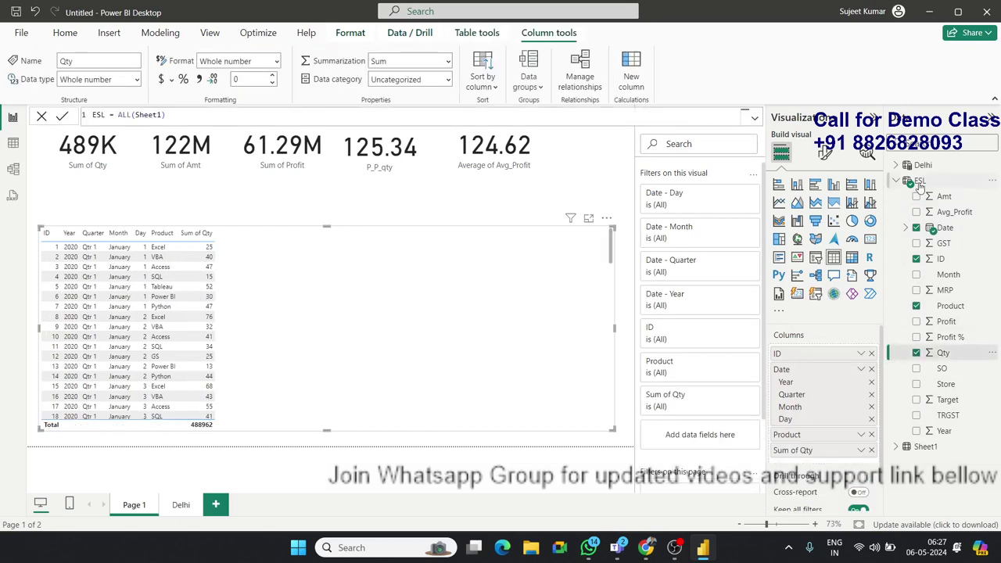
pyautogui.click(942, 197)
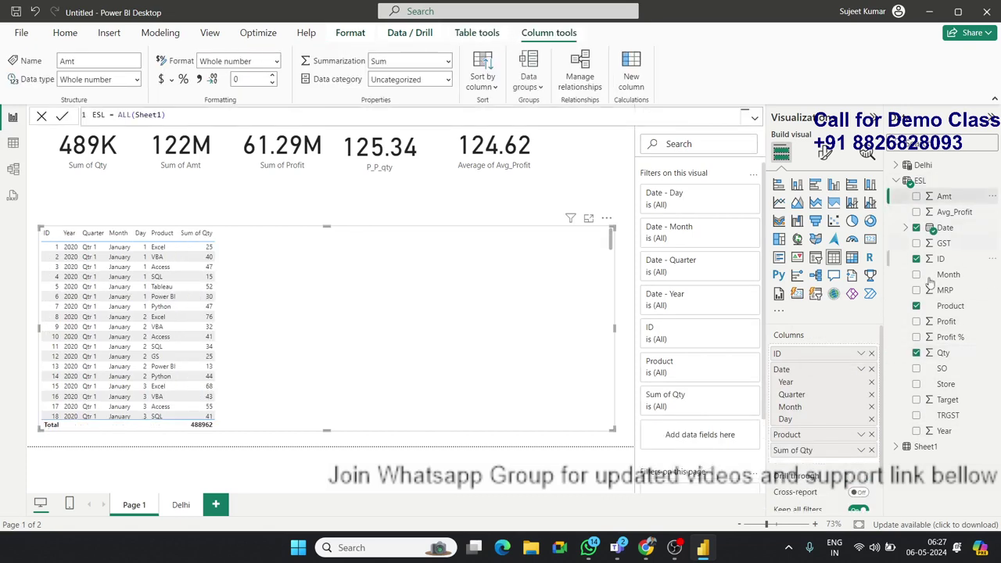
pyautogui.click(916, 322)
pyautogui.click(916, 385)
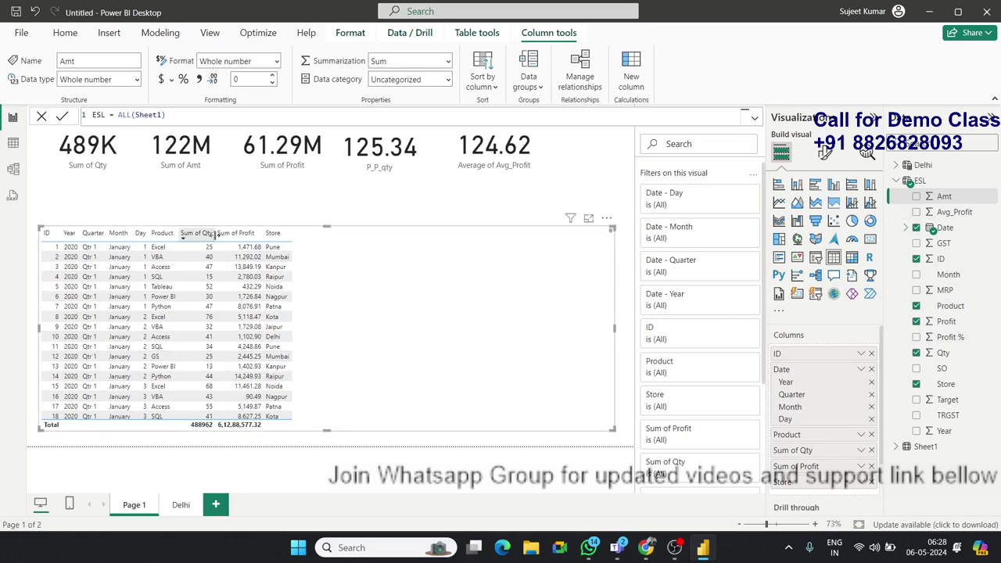
# Widen the Sum of Qty, Product, Day and Sum of Profit columns.
pyautogui.moveTo(213, 234); pyautogui.dragTo(316, 234)
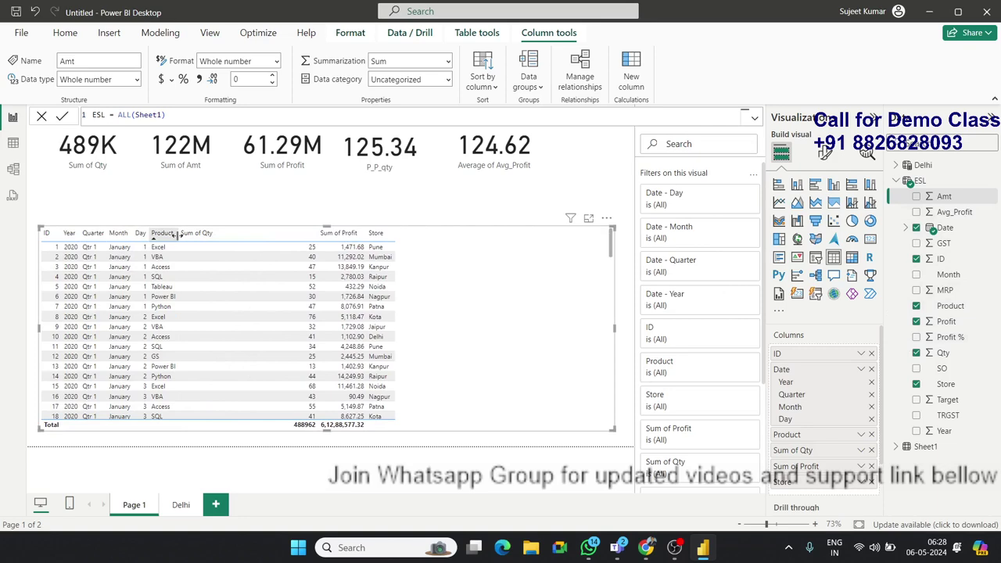
pyautogui.moveTo(179, 235); pyautogui.dragTo(235, 234)
pyautogui.moveTo(149, 235); pyautogui.dragTo(172, 235)
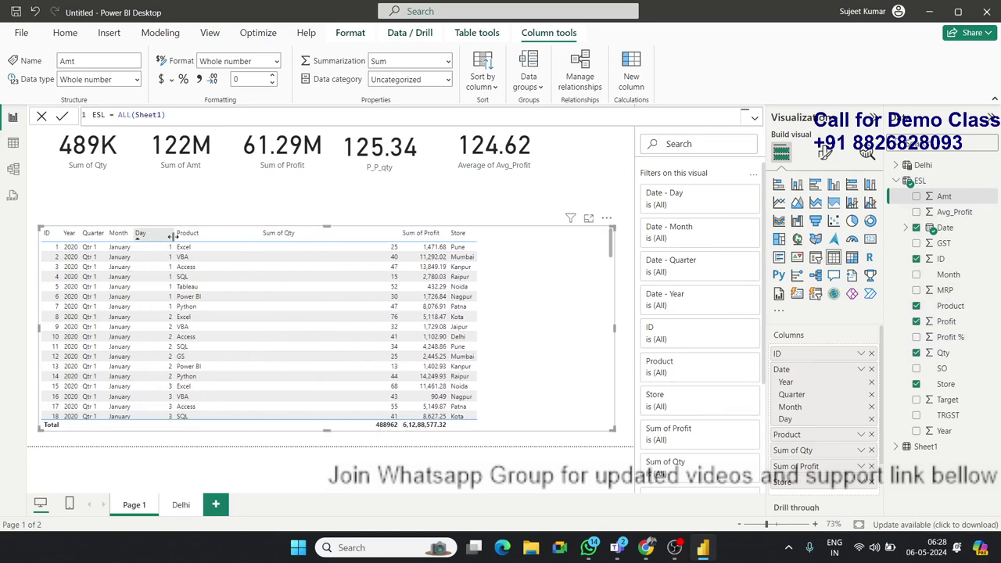
pyautogui.moveTo(445, 232); pyautogui.dragTo(469, 232)
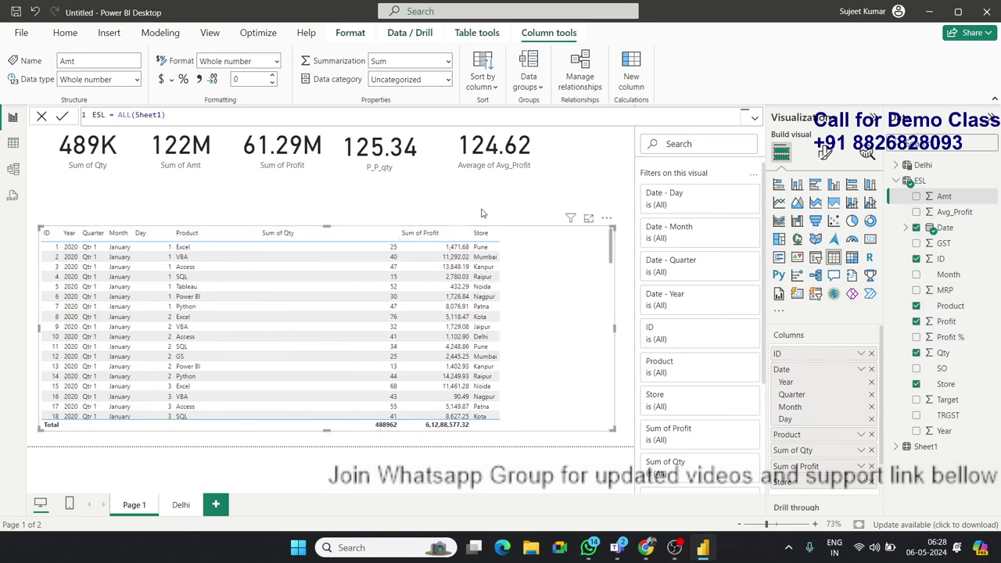
pyautogui.click(483, 212)
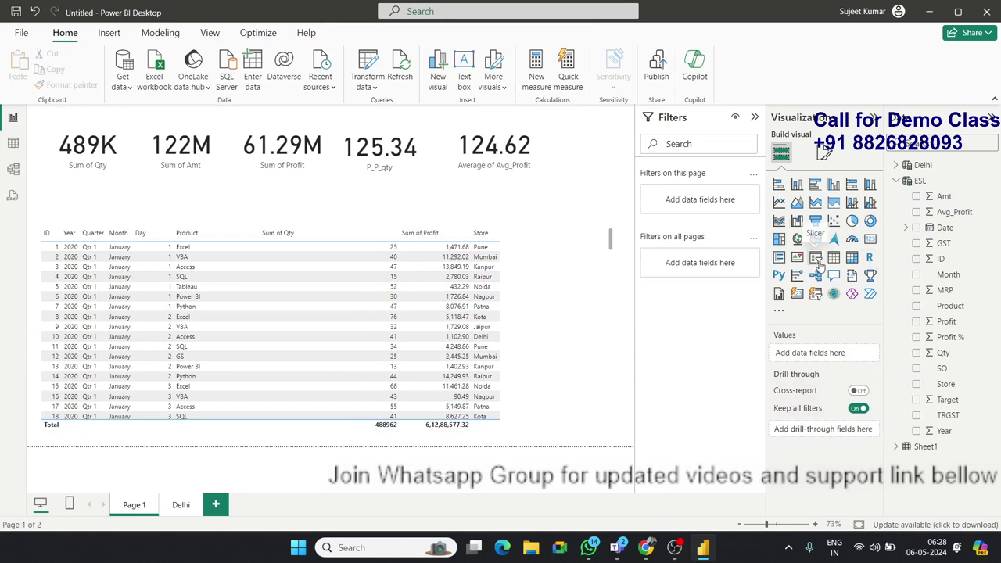
# Insert a slicer on the Year field and set its style to Tile.
pyautogui.click(817, 266)
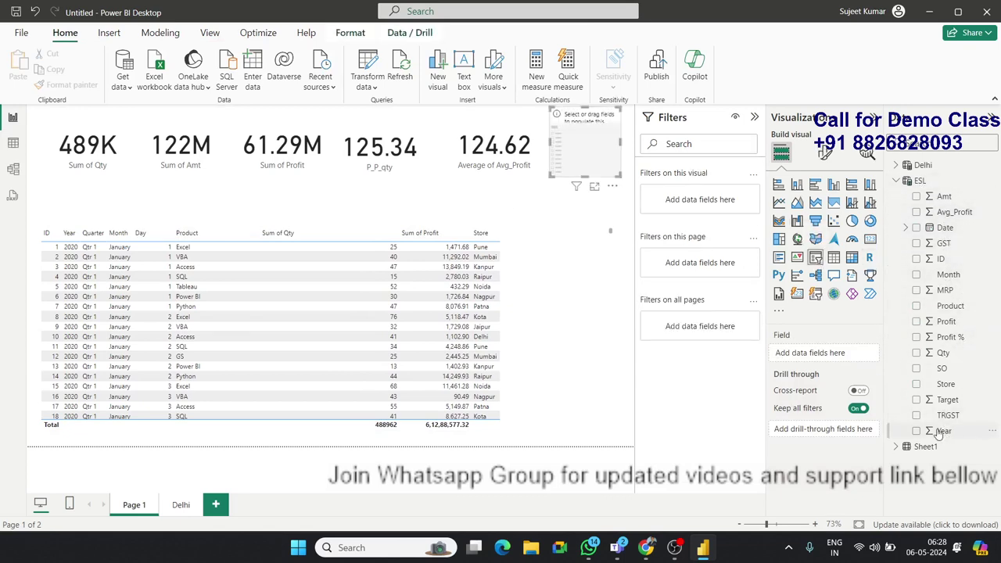
pyautogui.moveTo(939, 432); pyautogui.dragTo(595, 153)
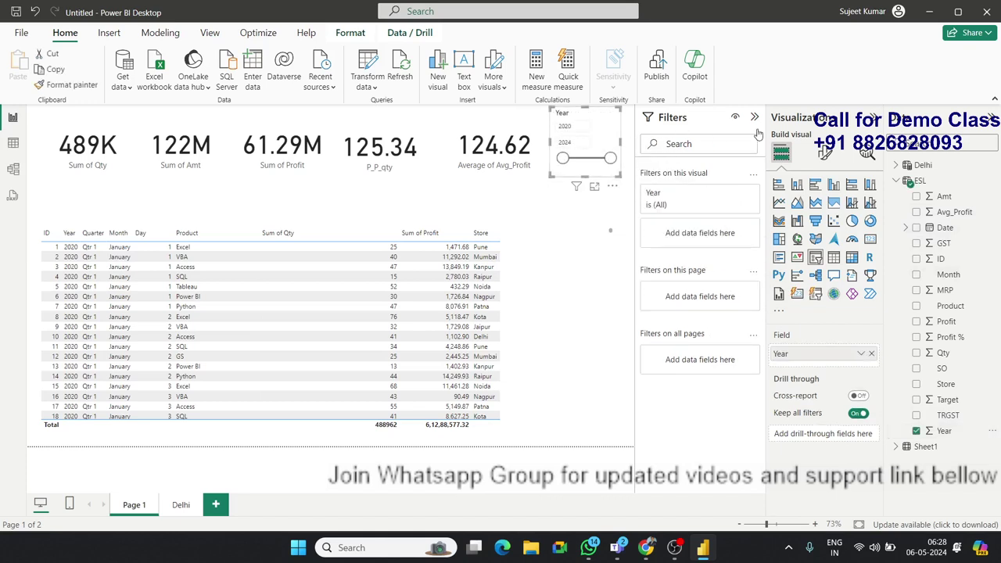
pyautogui.click(825, 152)
pyautogui.click(790, 243)
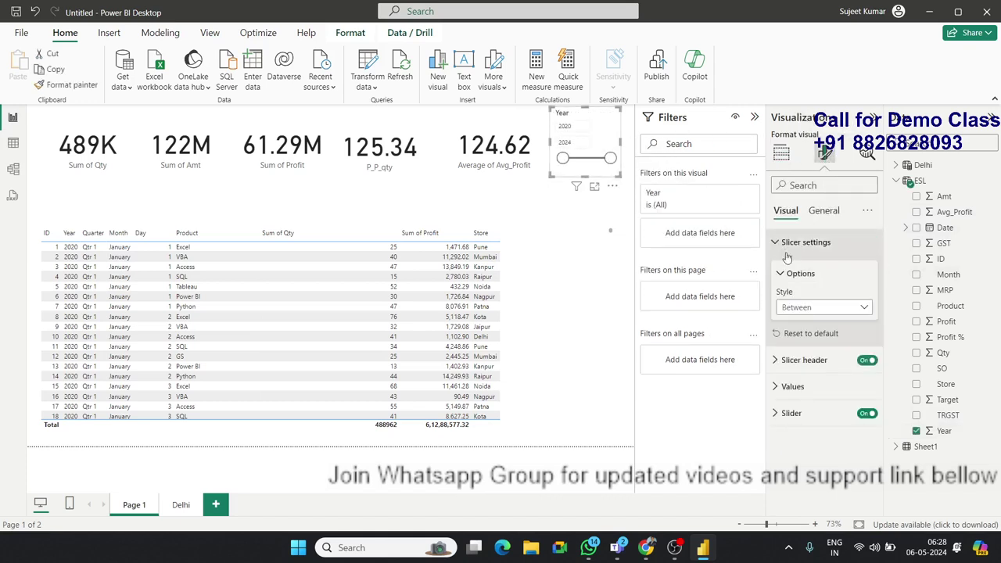
pyautogui.click(824, 306)
pyautogui.click(798, 337)
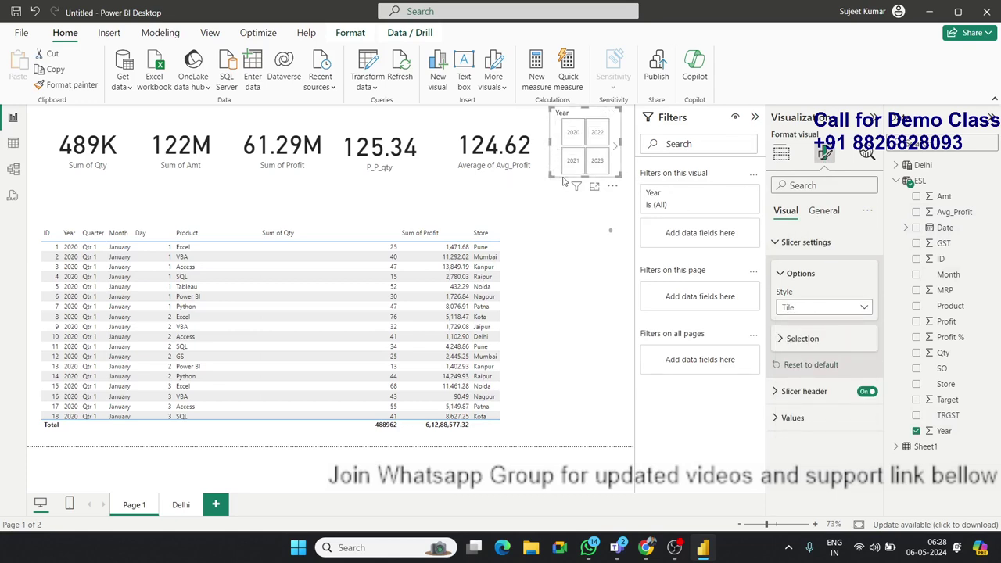
# Position the Year slicer as a single wide row above the table.
pyautogui.moveTo(563, 181); pyautogui.dragTo(49, 227)
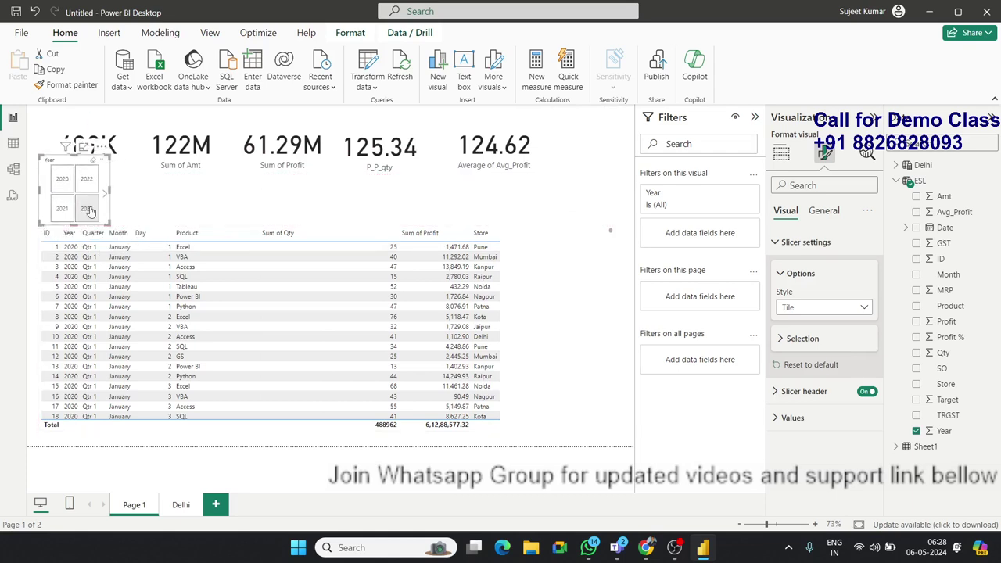
pyautogui.moveTo(110, 191); pyautogui.dragTo(528, 204)
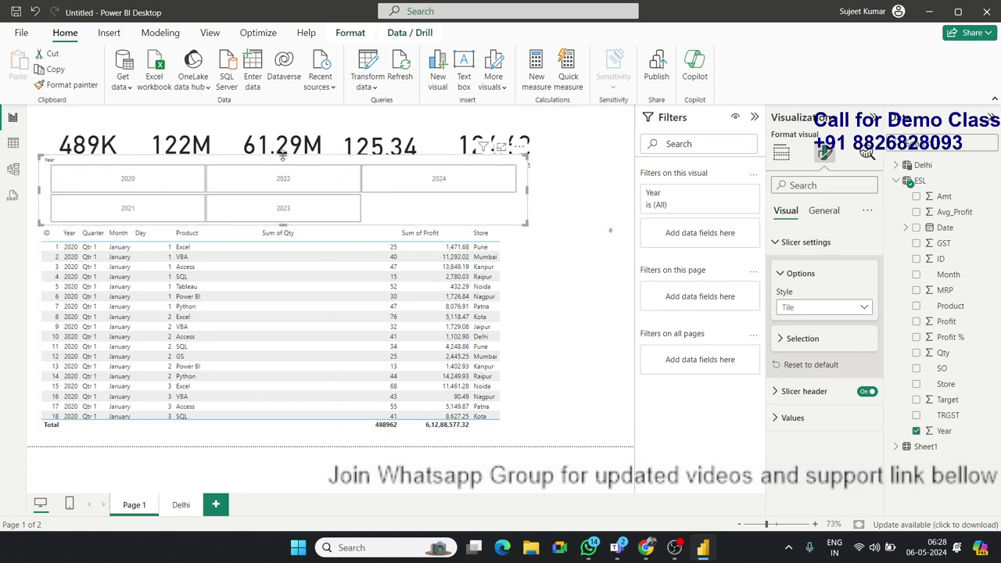
pyautogui.moveTo(282, 159); pyautogui.dragTo(282, 202)
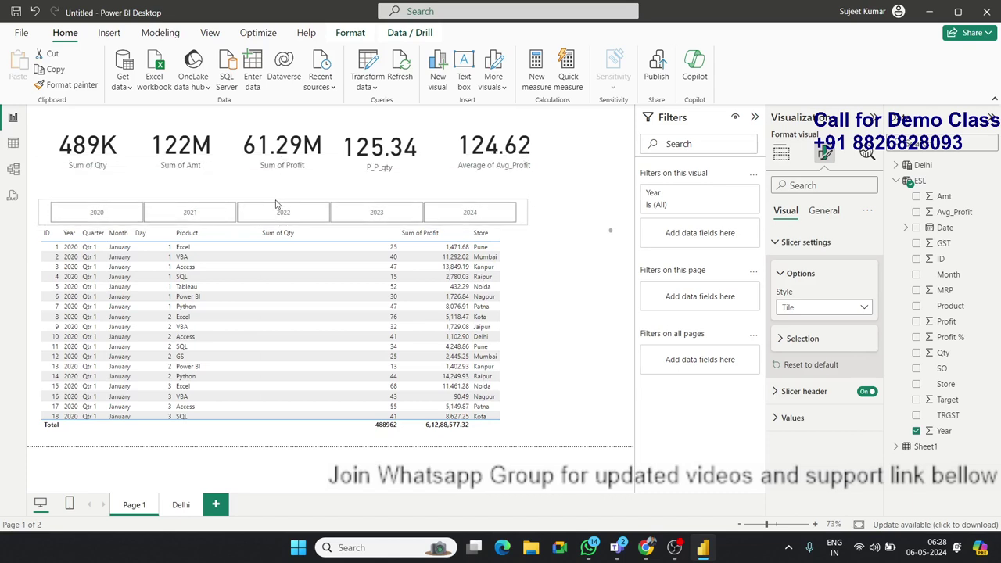
# Try each year tile 2020–2024, leaving the table filtered to 2020.
pyautogui.click(99, 216)
pyautogui.click(172, 219)
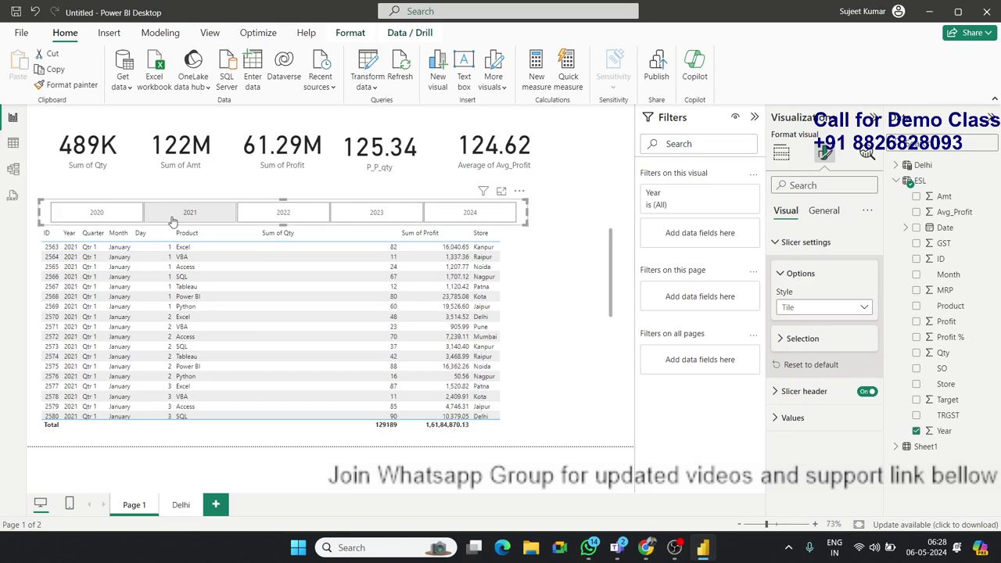
pyautogui.click(274, 216)
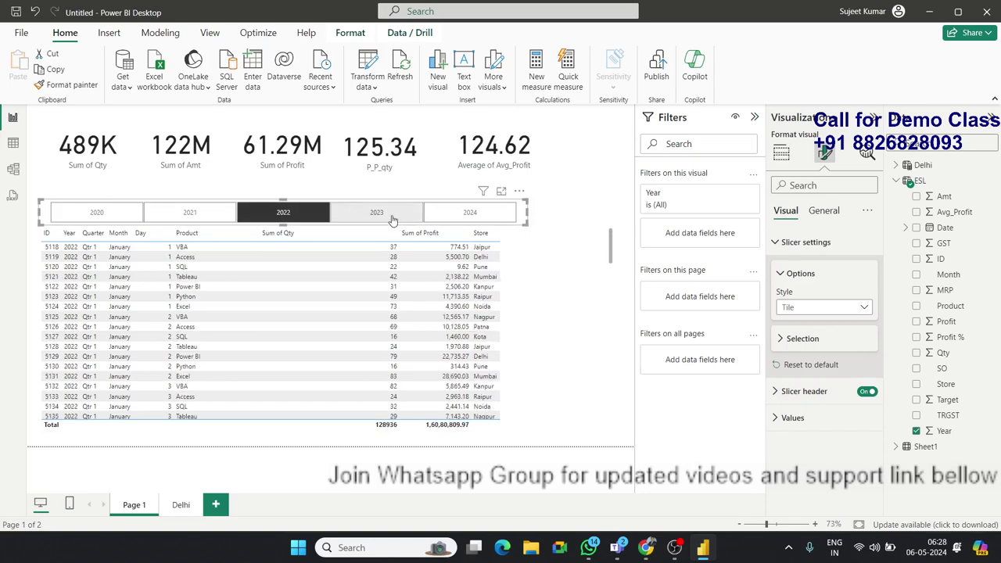
pyautogui.click(394, 219)
pyautogui.click(475, 219)
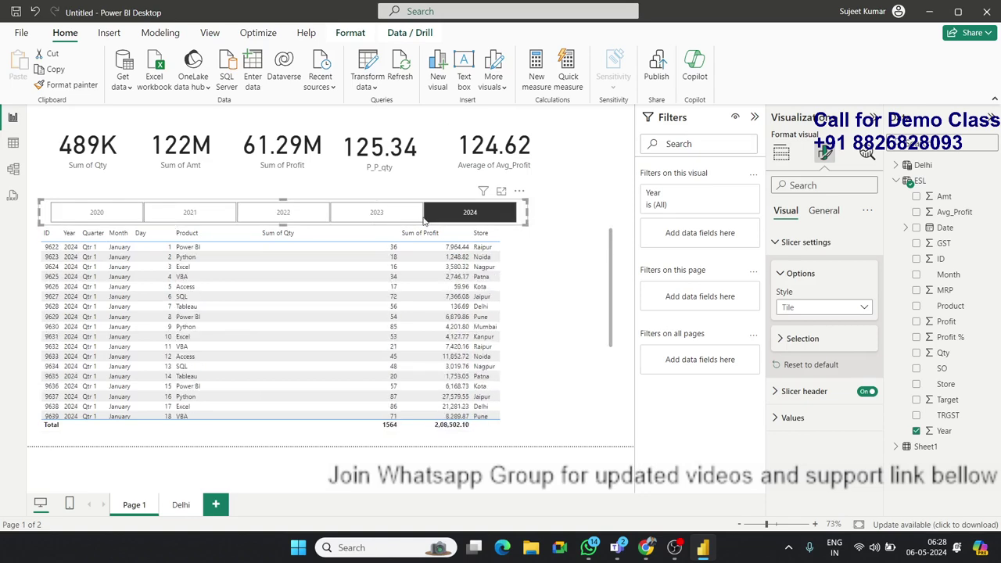
pyautogui.click(295, 220)
pyautogui.click(188, 219)
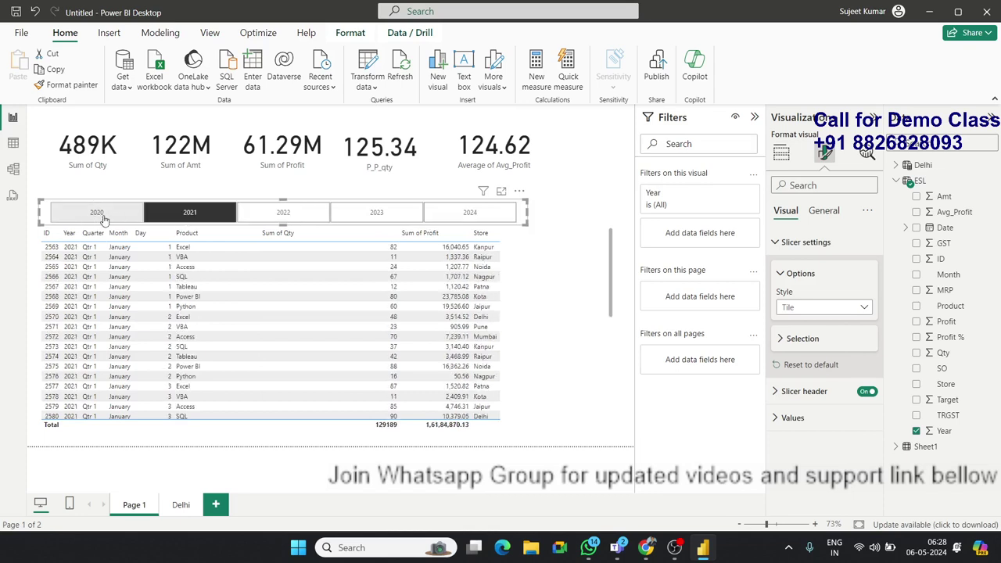
pyautogui.click(112, 217)
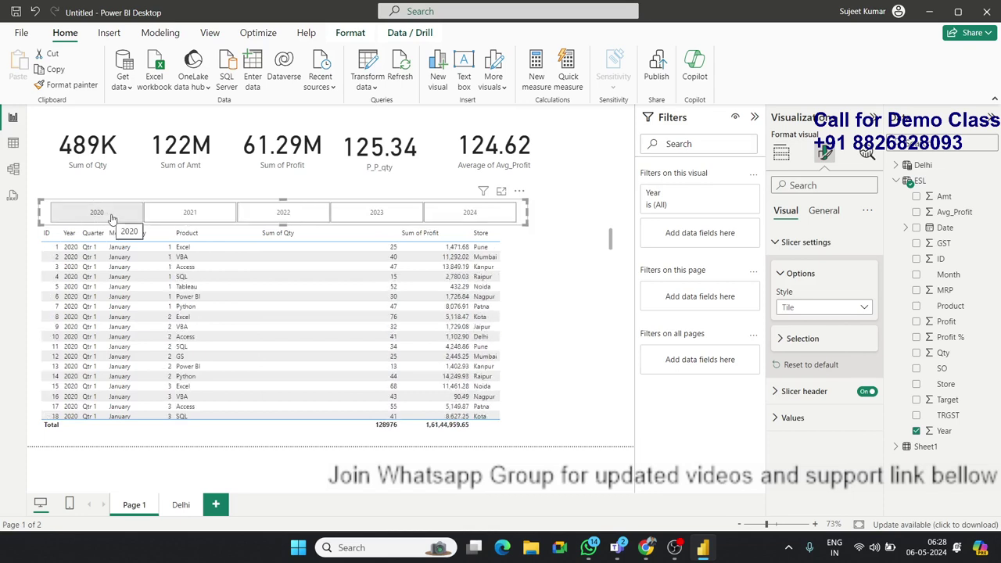